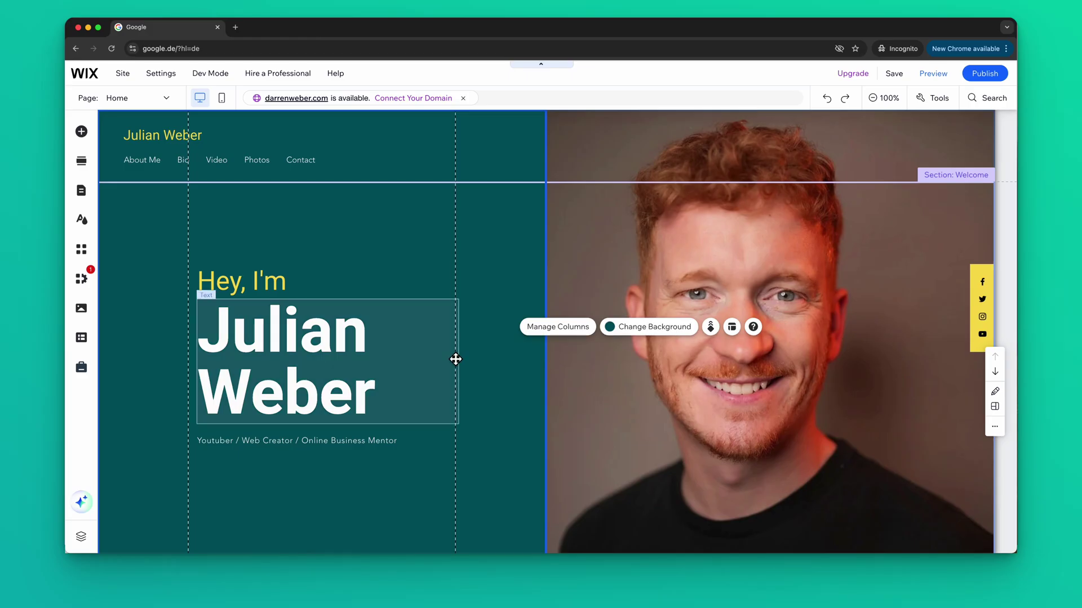
Step: Try shifting the large name heading slightly, and view the section library and the site's pages and menu
mouse_move(381, 361)
mouse_down()
mouse_move(396, 345)
mouse_move(349, 299)
mouse_move(414, 359)
mouse_move(374, 336)
mouse_move(370, 357)
mouse_up()
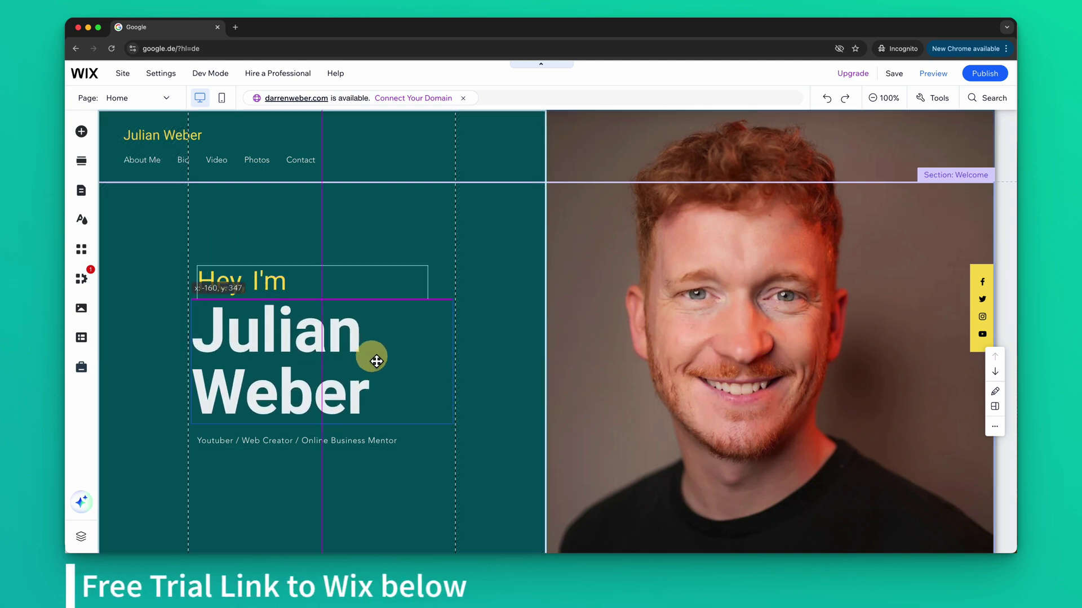
click(727, 288)
click(81, 161)
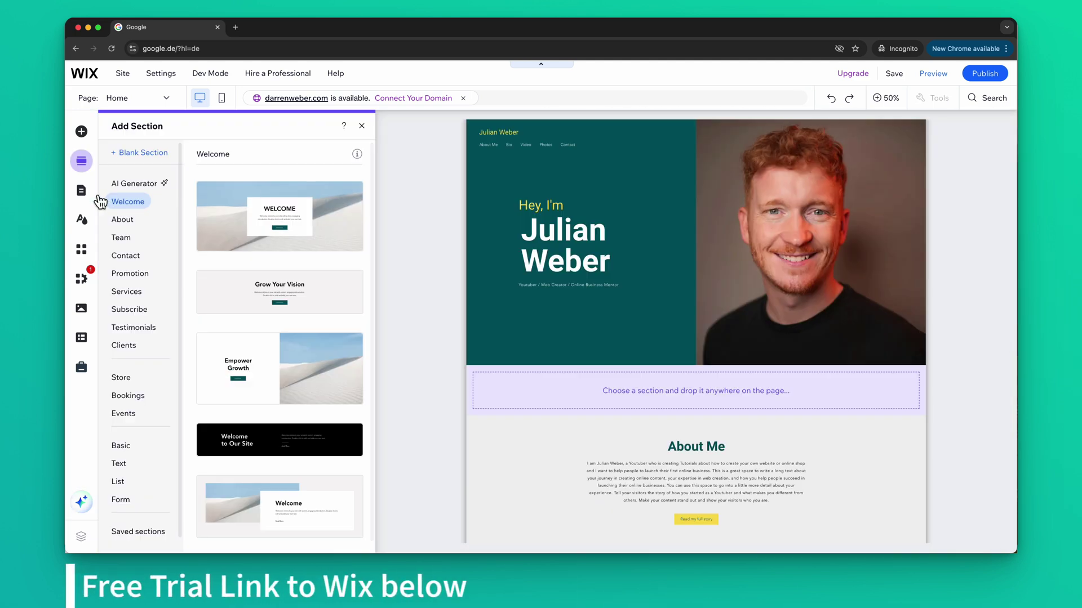
click(83, 192)
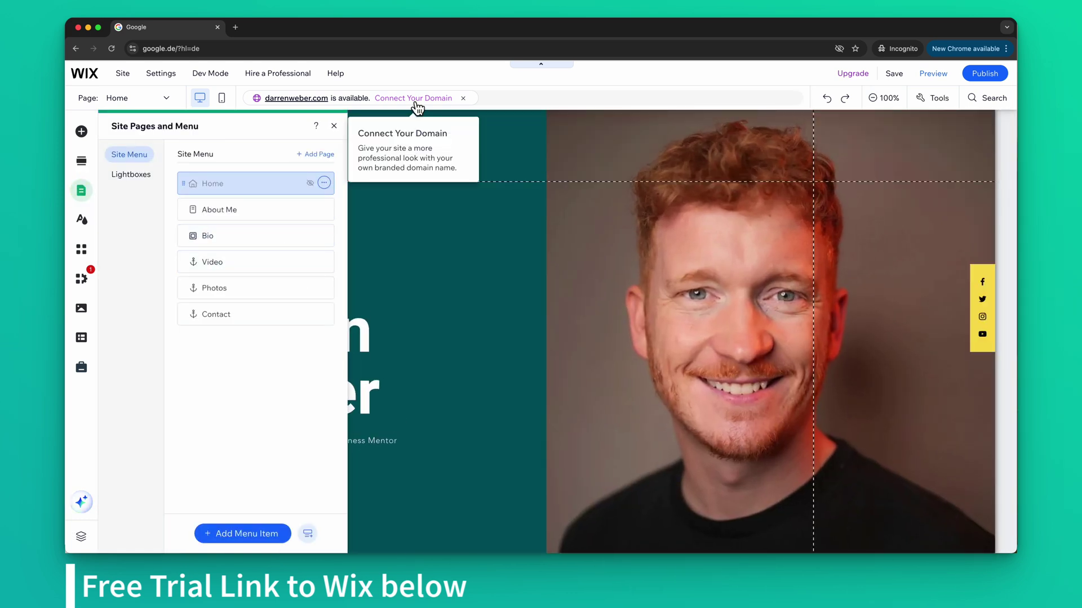
mouse_move(987, 85)
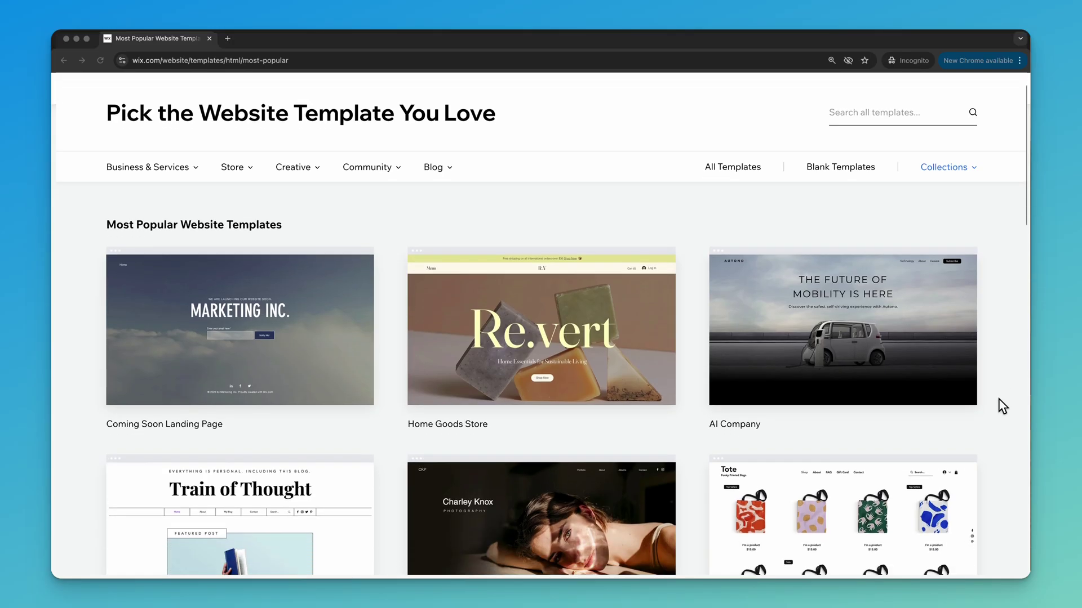
Step: Browse the designs in the Most Popular Website Templates collection
scroll(1002, 405, down, 5)
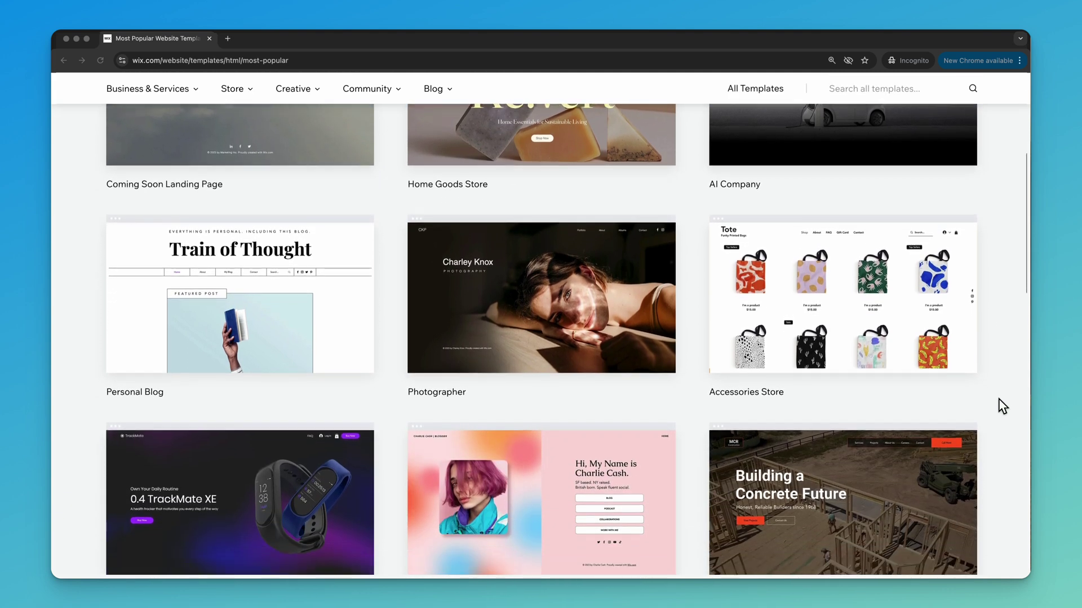
scroll(1002, 406, down, 5)
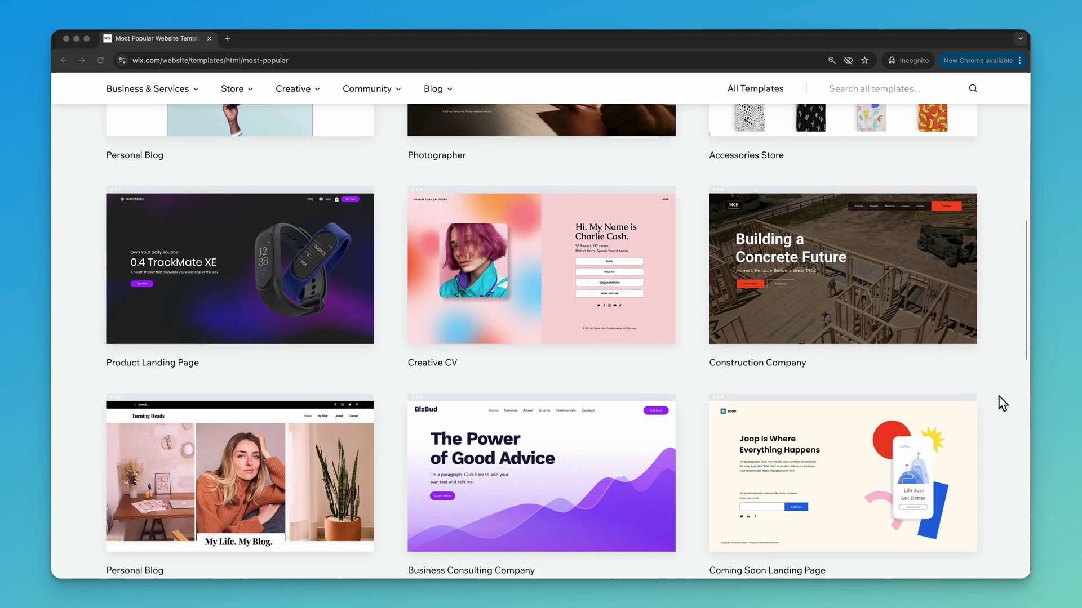
scroll(1002, 404, down, 2)
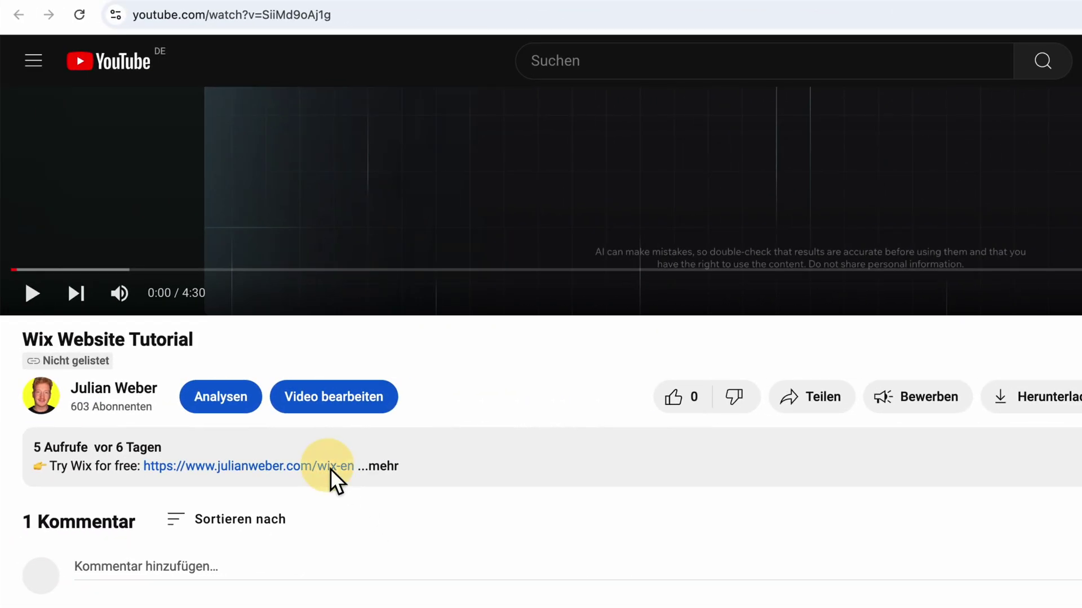
Step: Open the free Wix trial link from the video description, close the duplicate page, and switch to the Wix Site Creation page
click(330, 469)
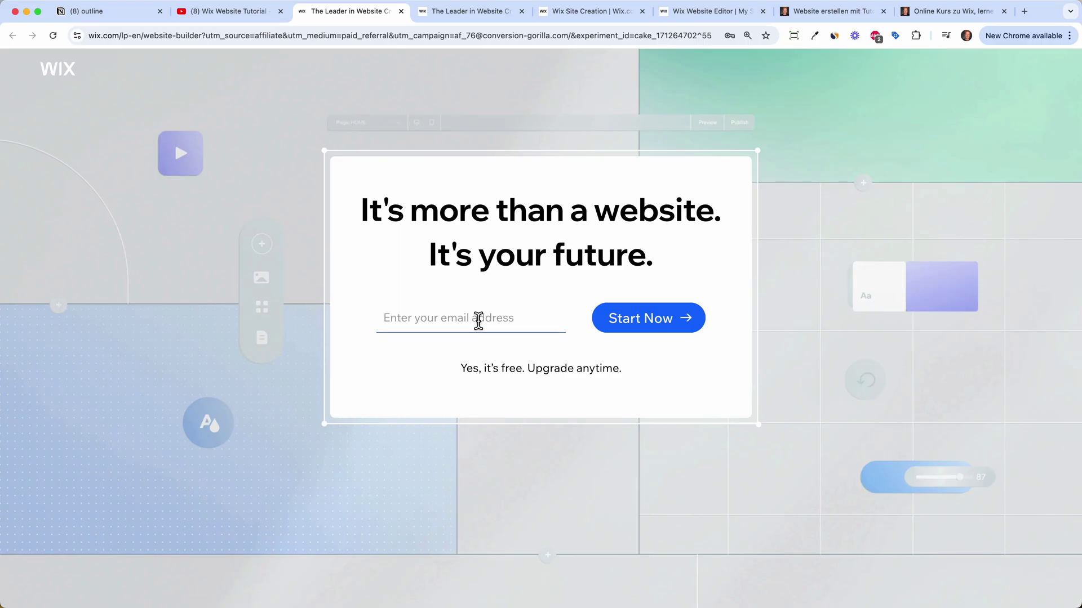
key(super+w)
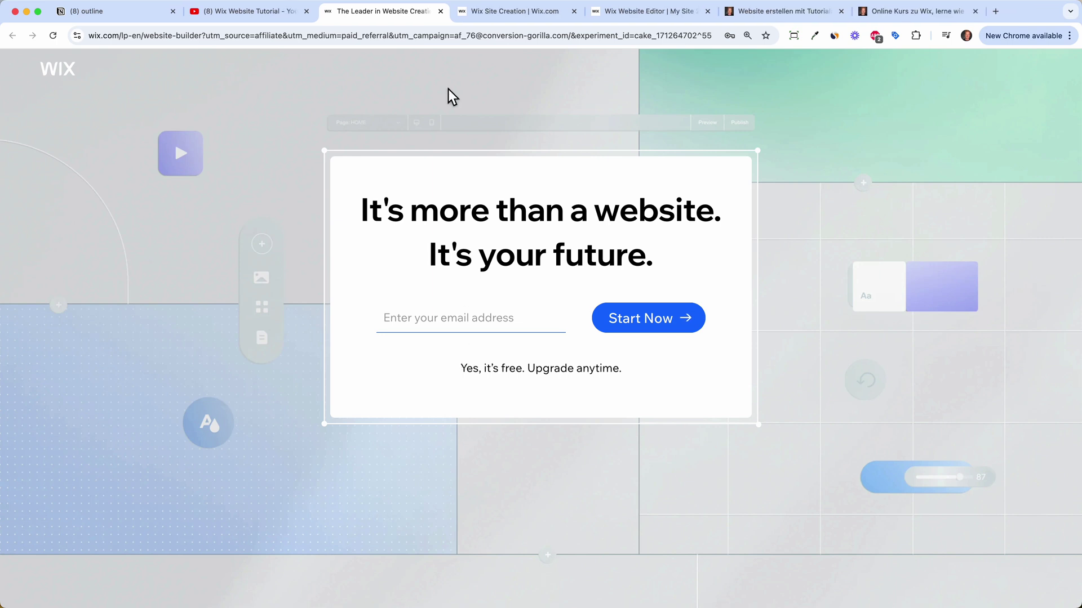
click(508, 13)
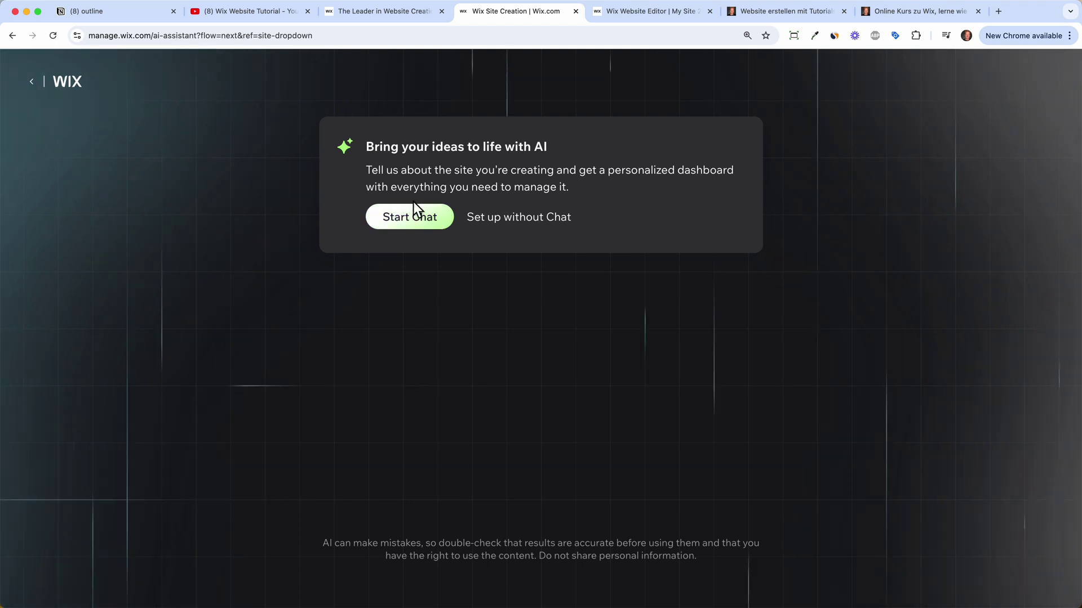
Step: Set up the new site without the AI chat, giving Business as the website type
click(508, 231)
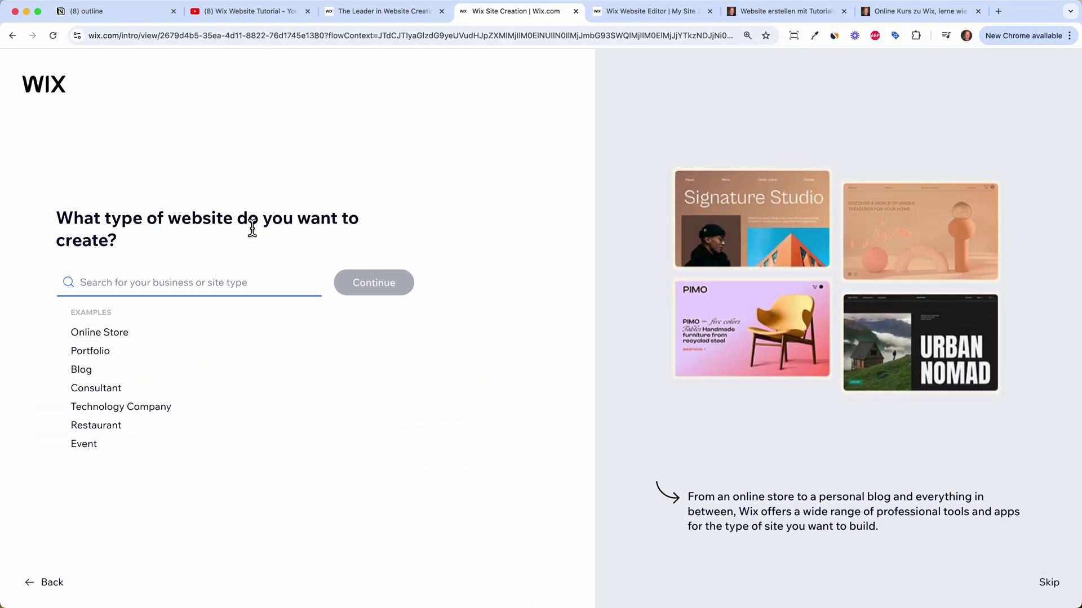
text(Business)
click(137, 316)
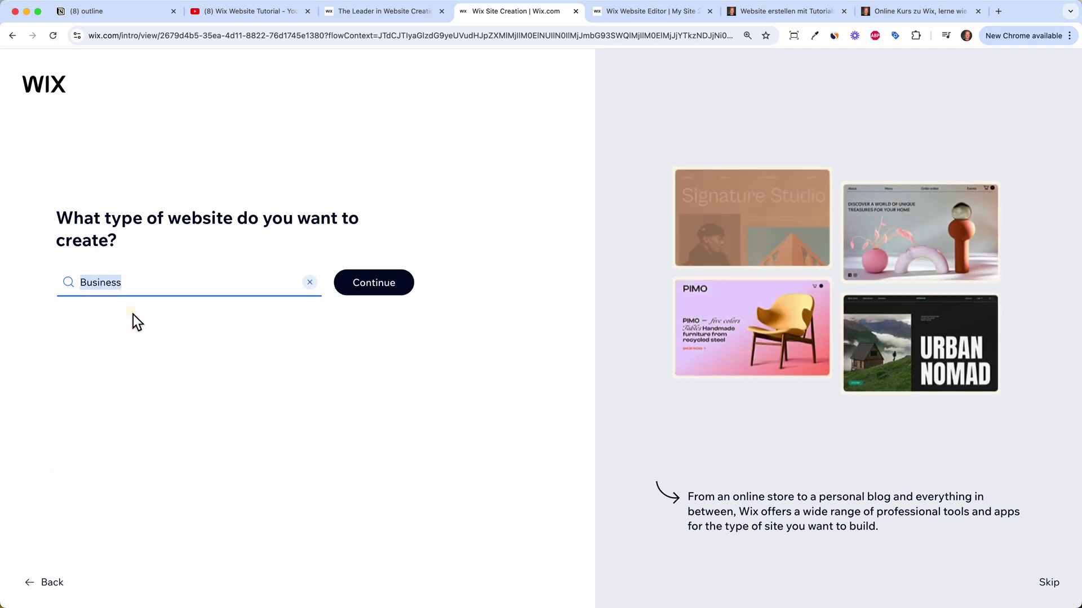
click(389, 285)
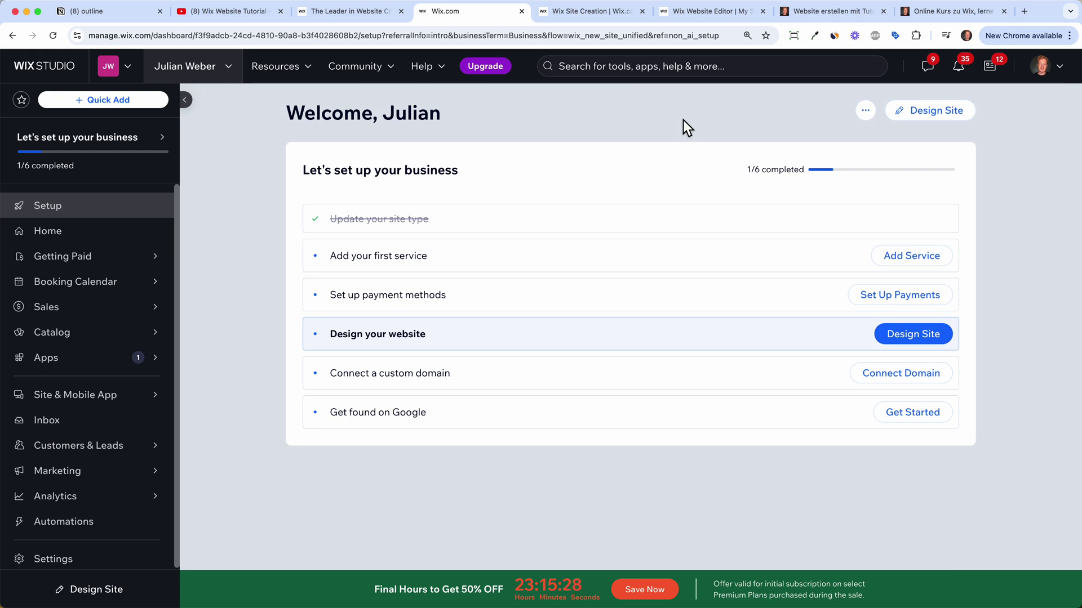
Step: Start designing the website from the business setup checklist and choose to customize a template
mouse_move(101, 487)
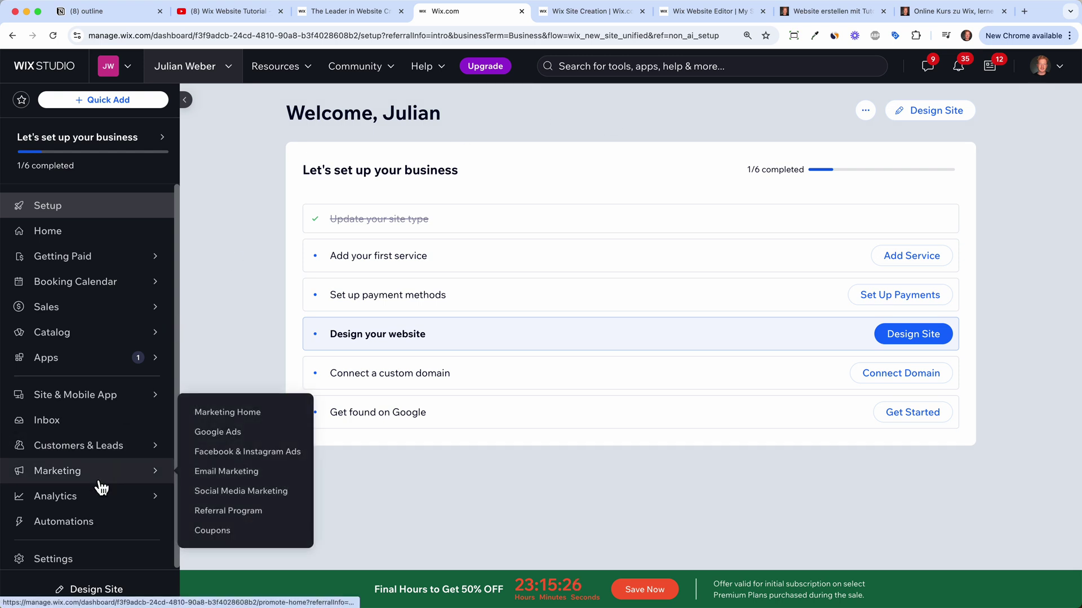
mouse_move(81, 507)
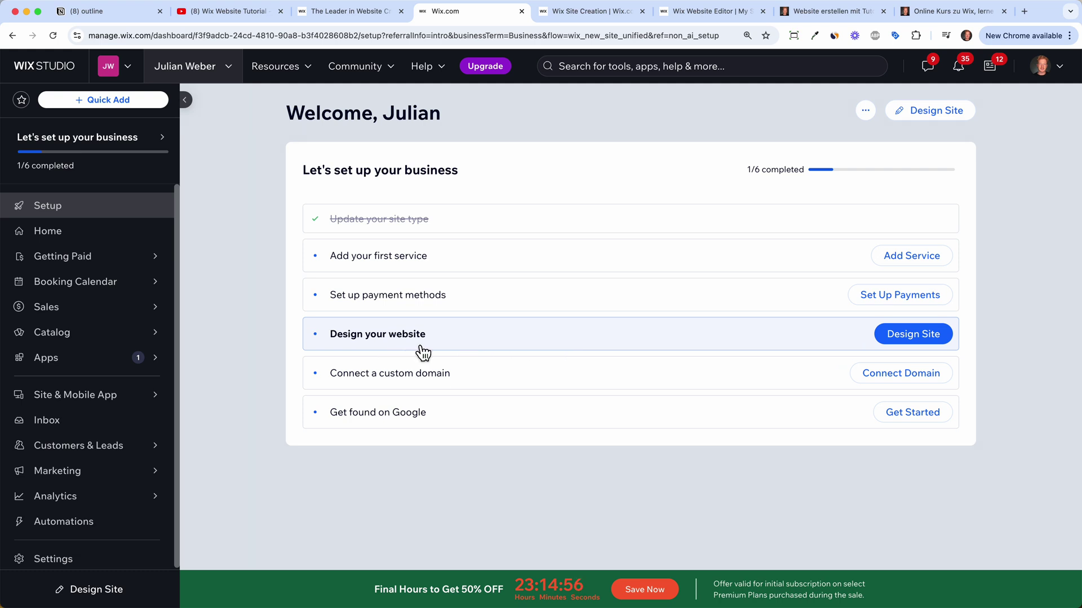
click(906, 345)
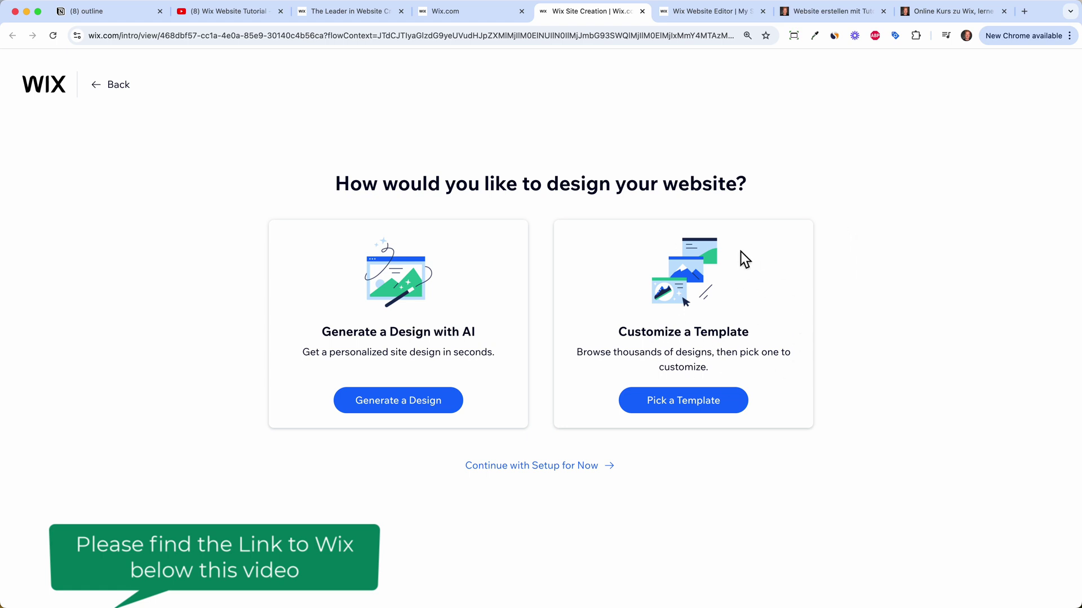
click(682, 401)
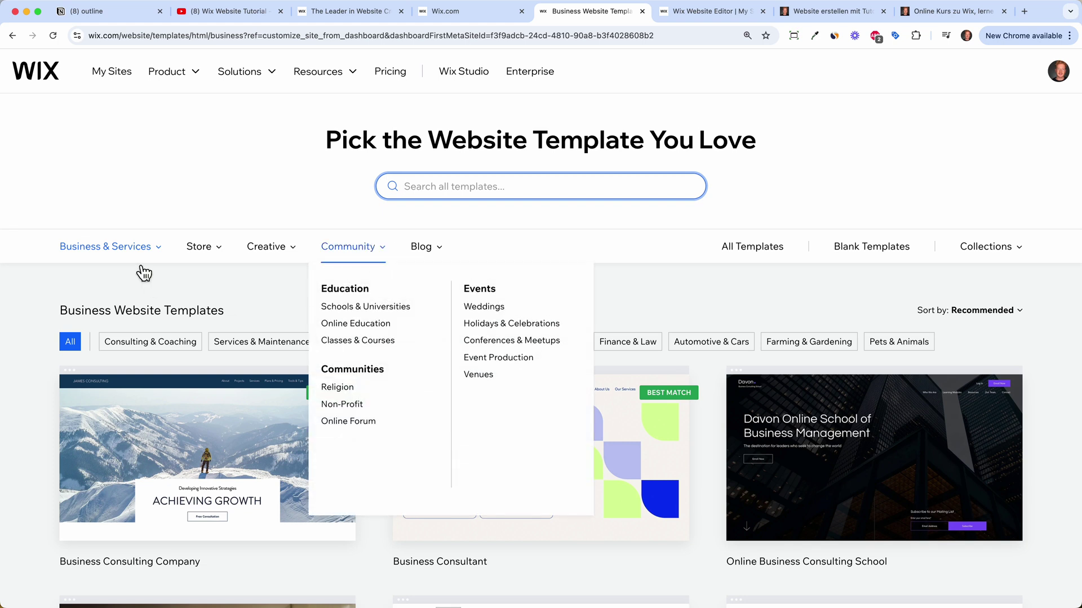
Step: Look through the template categories and show the Portfolios templates from the Creative category
mouse_move(150, 260)
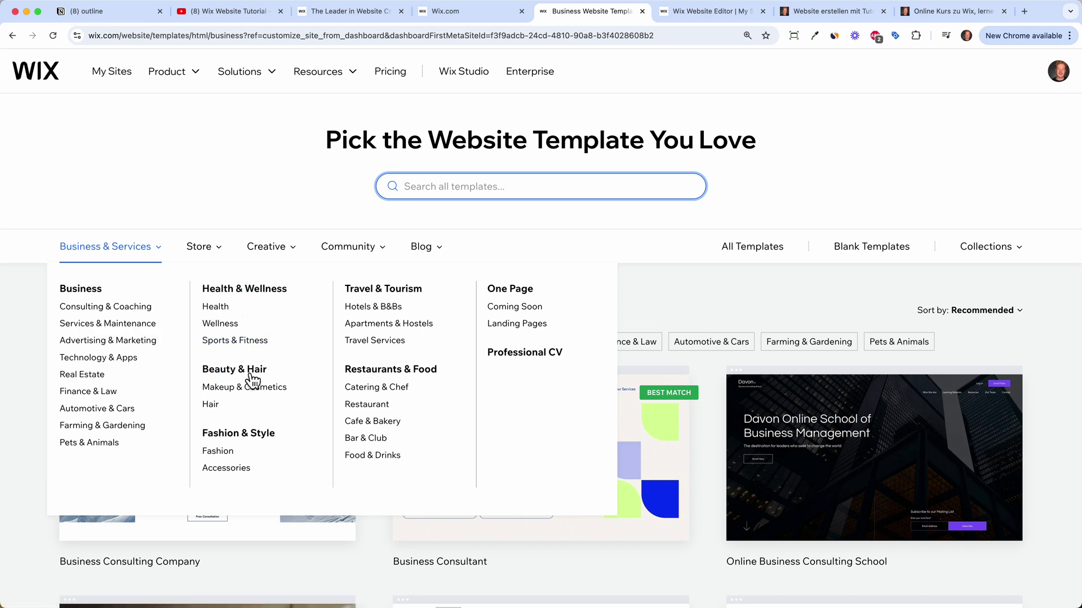
mouse_move(200, 248)
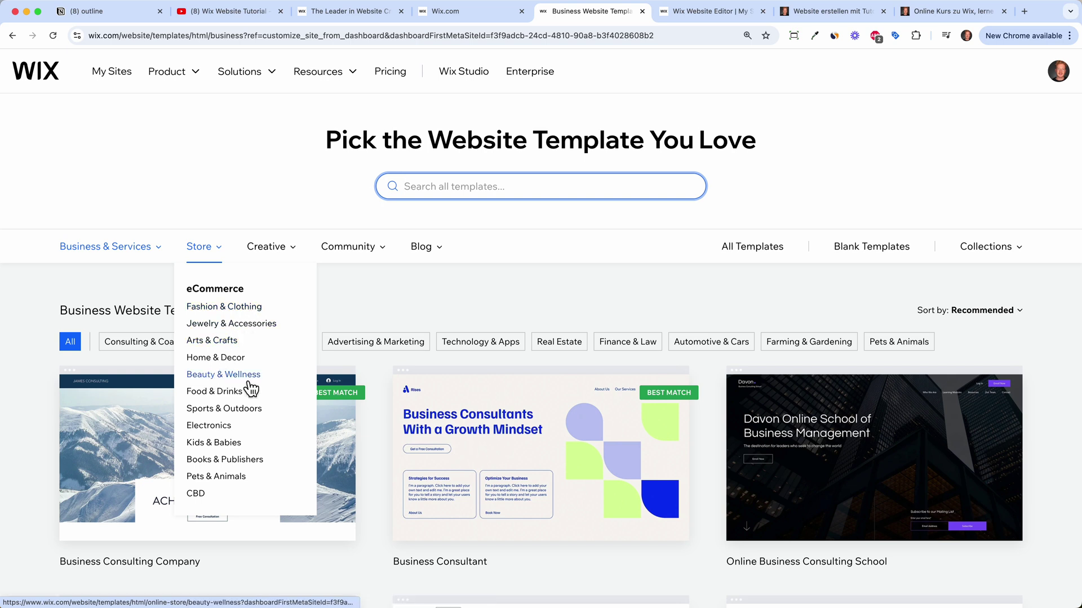
mouse_move(287, 259)
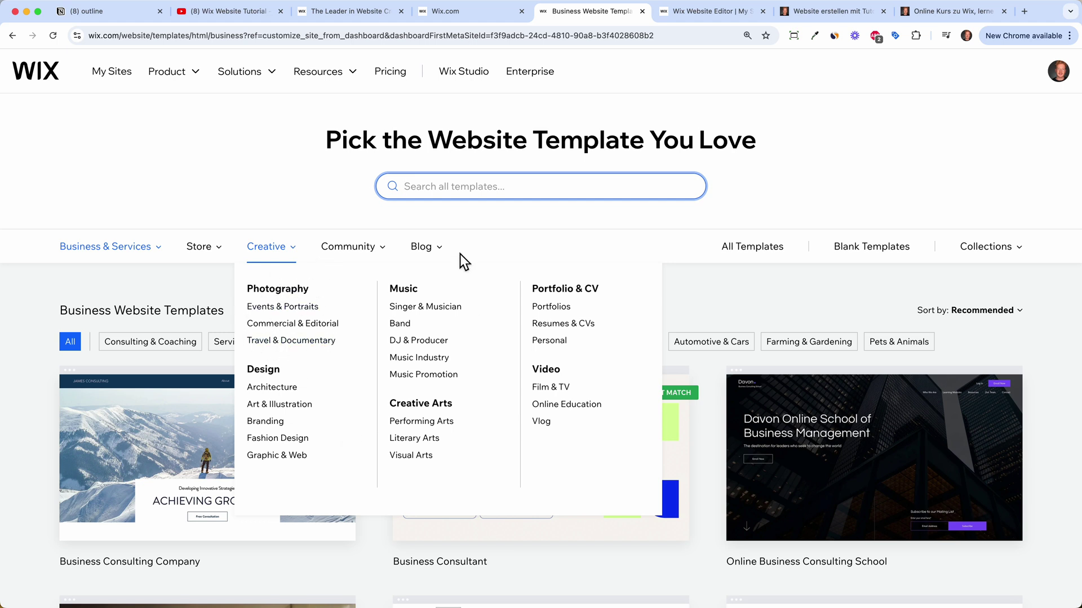
click(474, 304)
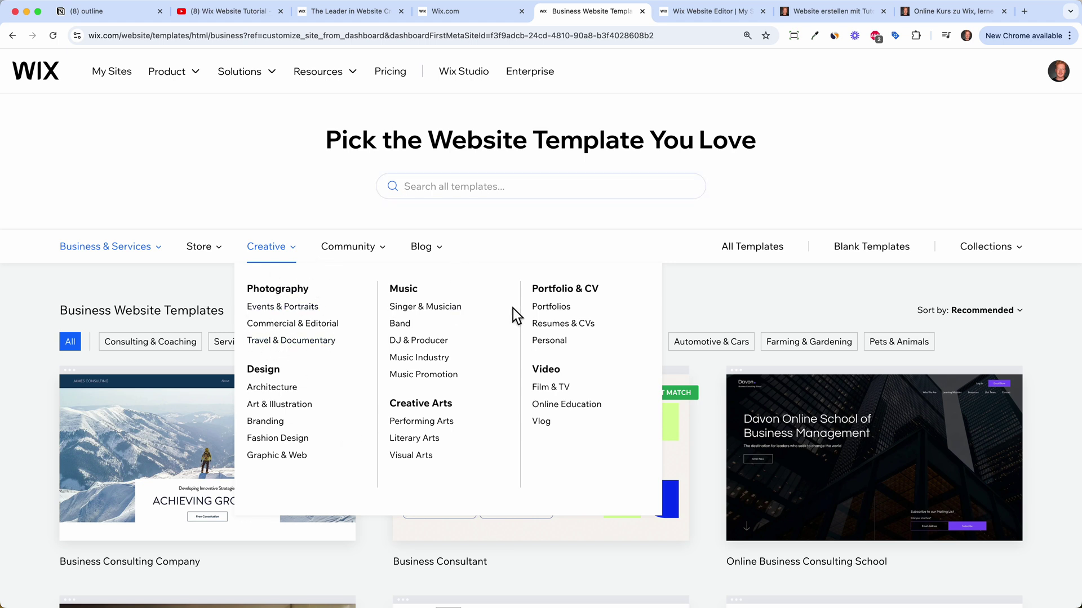
click(550, 316)
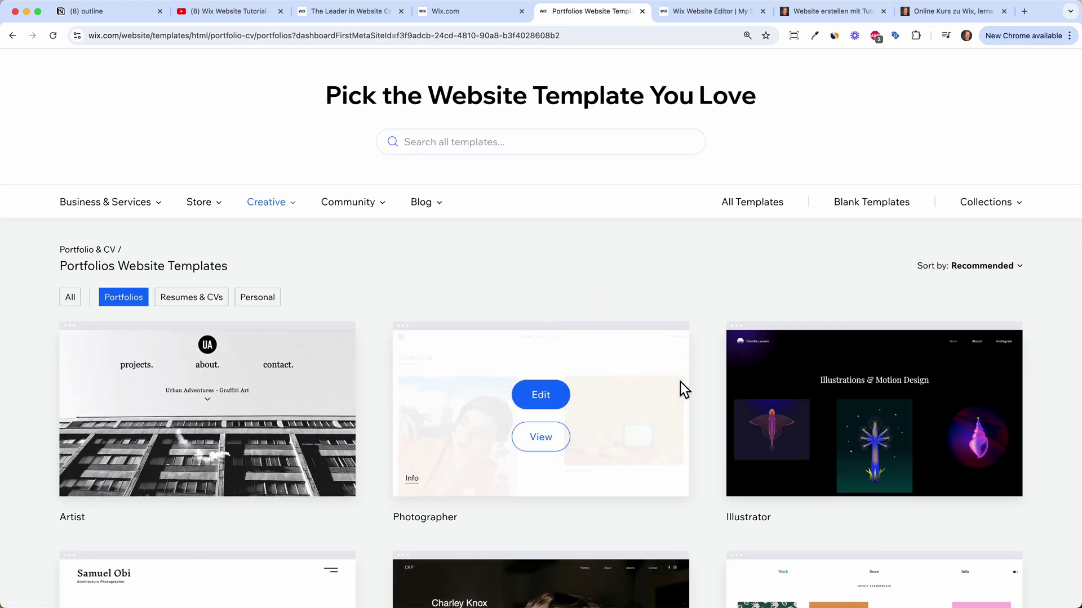
Step: Find the Acting Resume template on page 2 of the portfolio templates and open its preview
scroll(681, 388, down, 12)
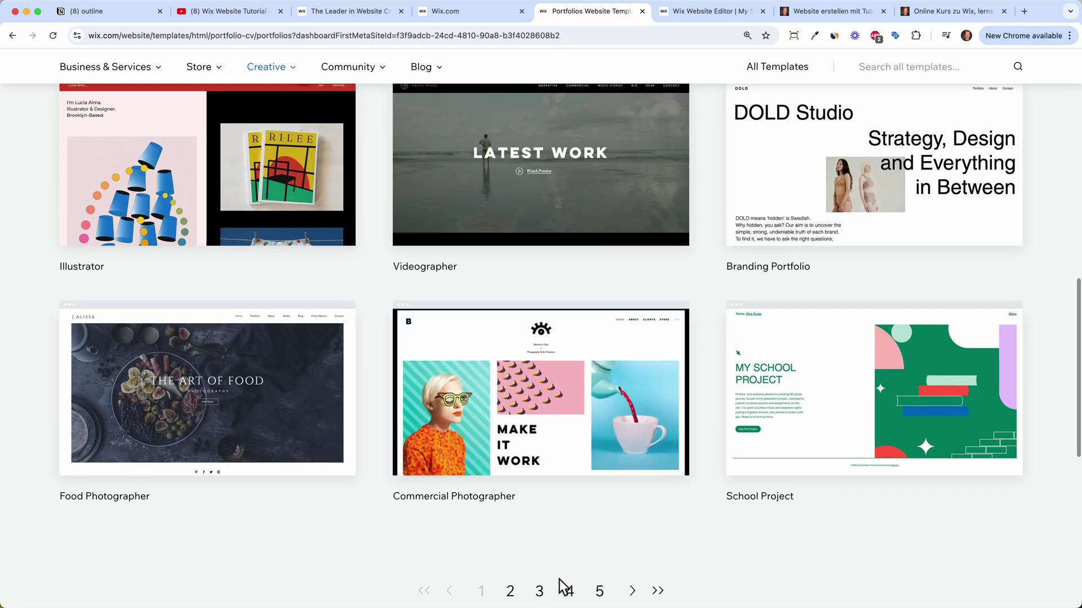
click(510, 591)
scroll(759, 480, down, 7)
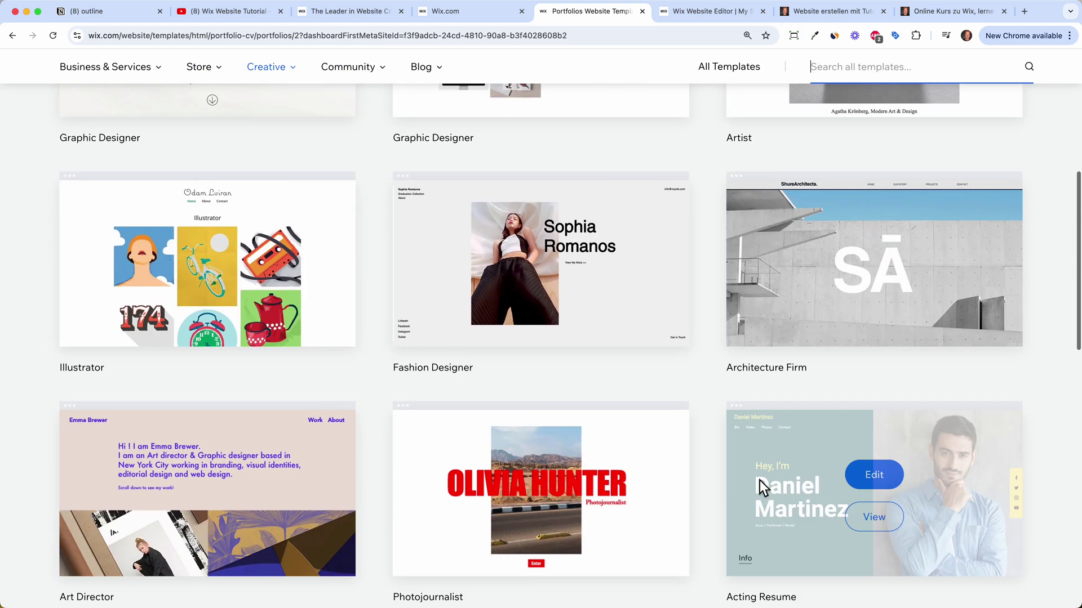
scroll(759, 480, down, 2)
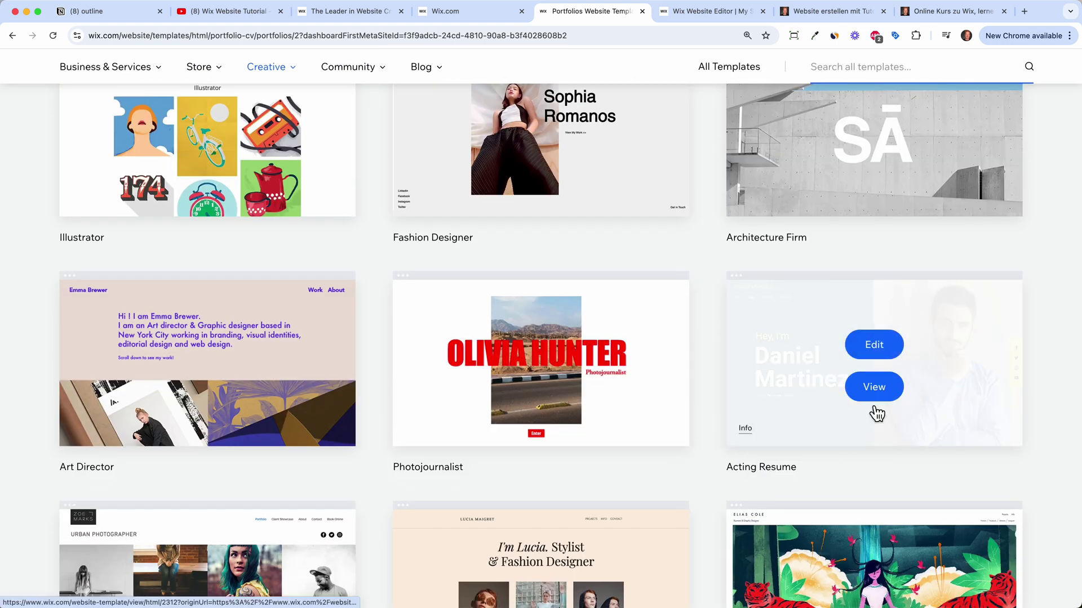
click(875, 407)
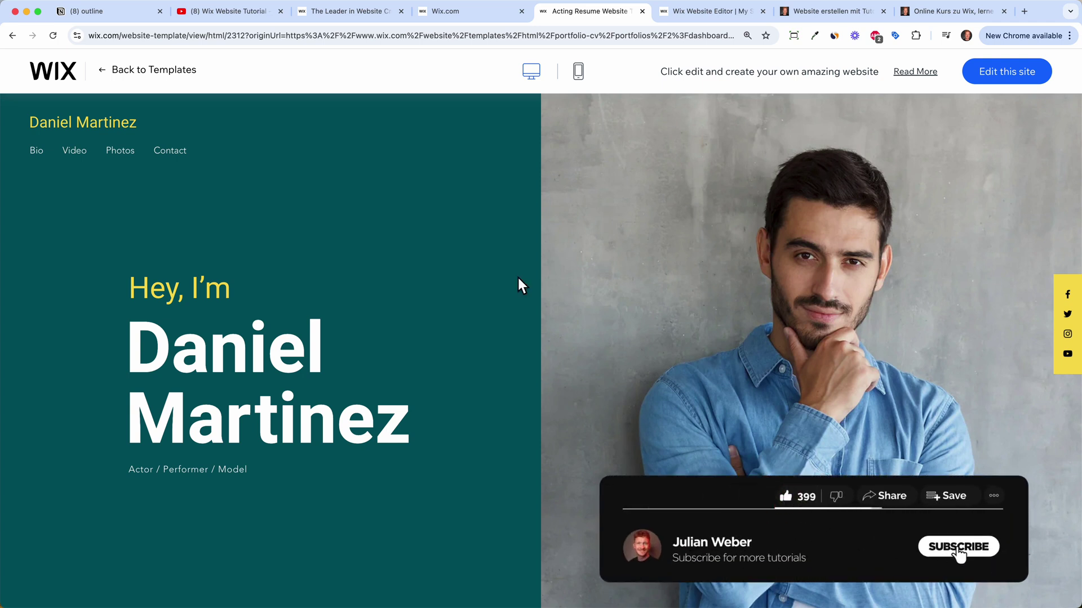
Step: Review the Acting Resume template's page and open it for editing as the new site
scroll(518, 278, down, 5)
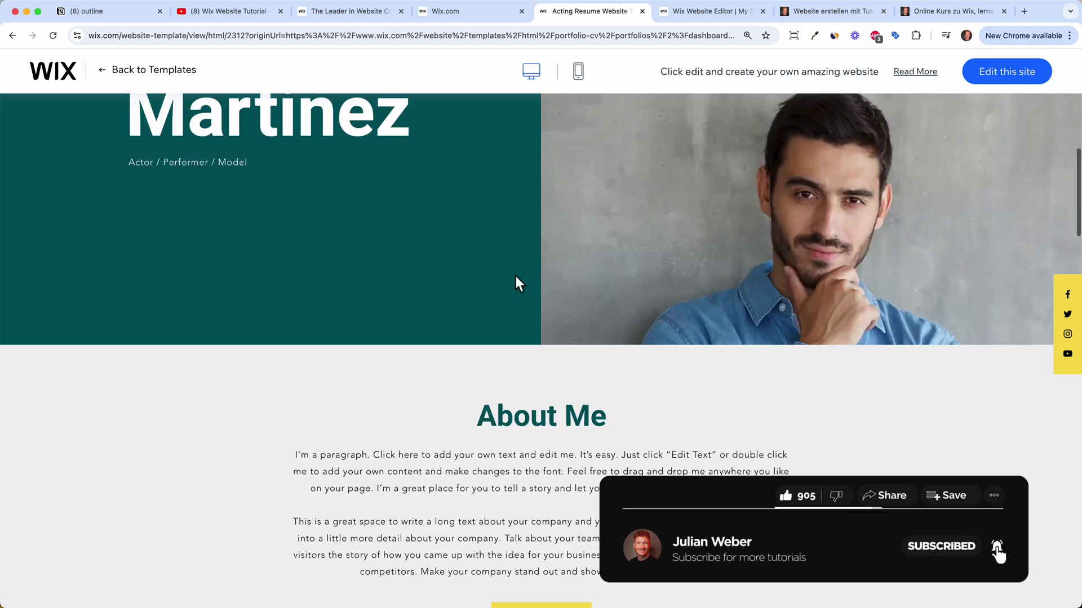
scroll(516, 277, up, 5)
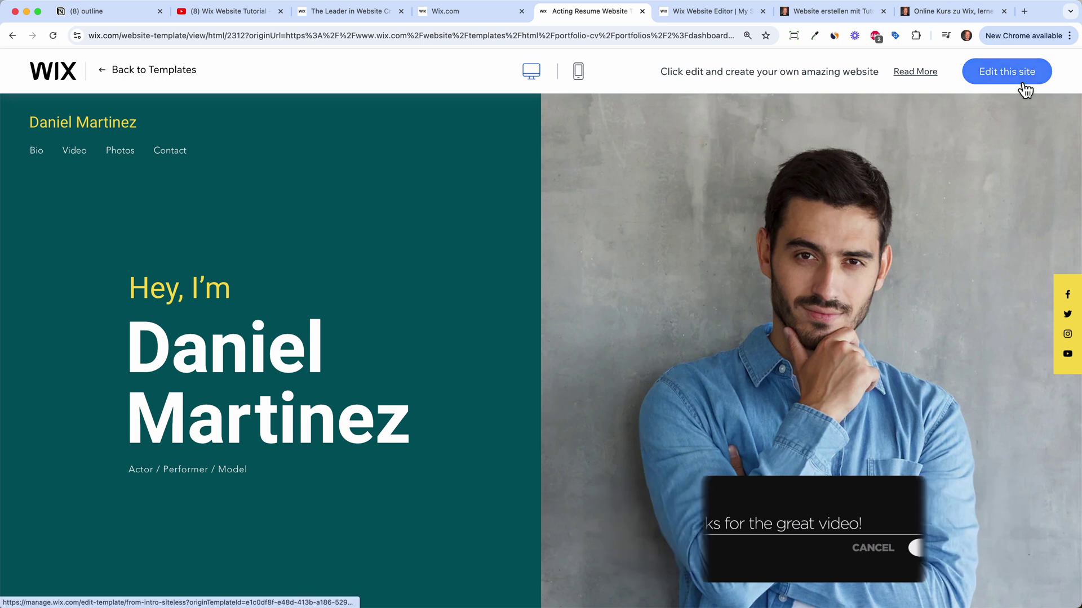
click(1007, 71)
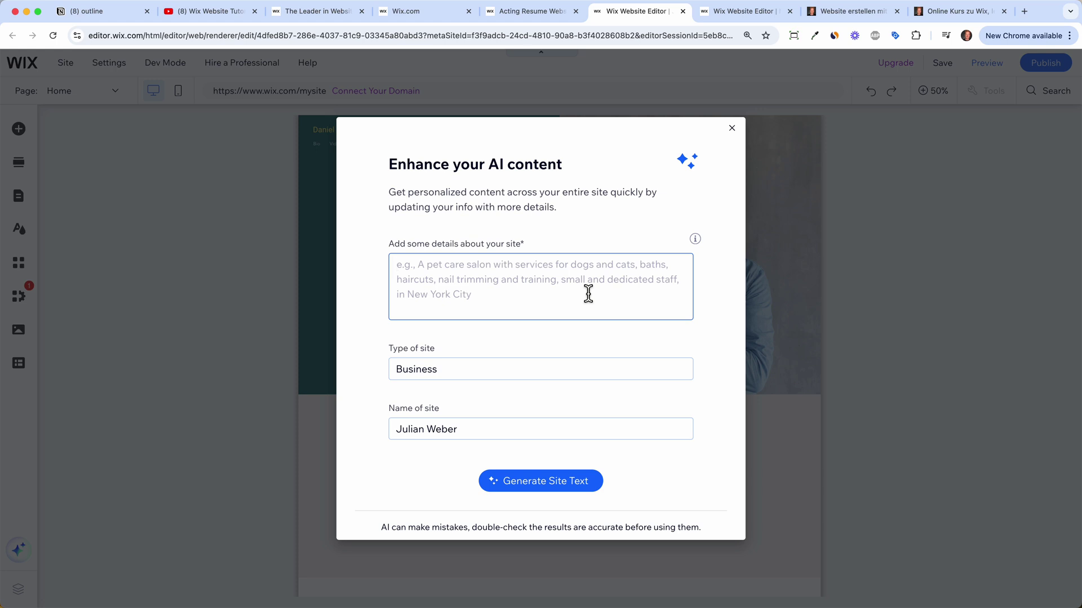
Step: Describe the site as a Youtuber's website and onlineshop tutorials helping people launch their first online business, and generate the site text
text(I am Julian Weber a Youtuber making Tutorials about how to create a website or an onlineshop and I want to help people to lau)
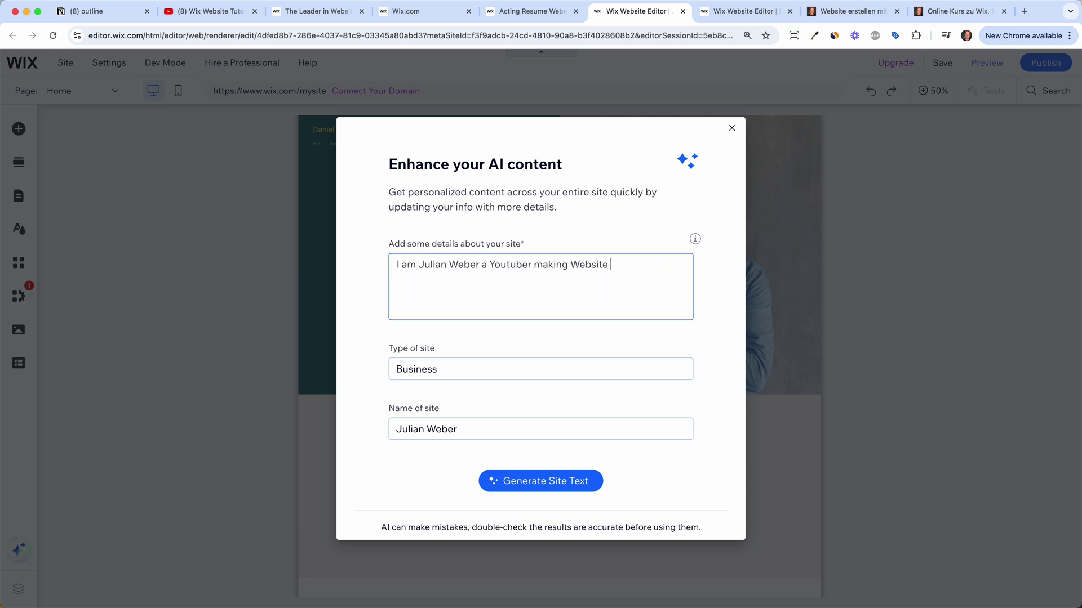
text(nch their first online business.)
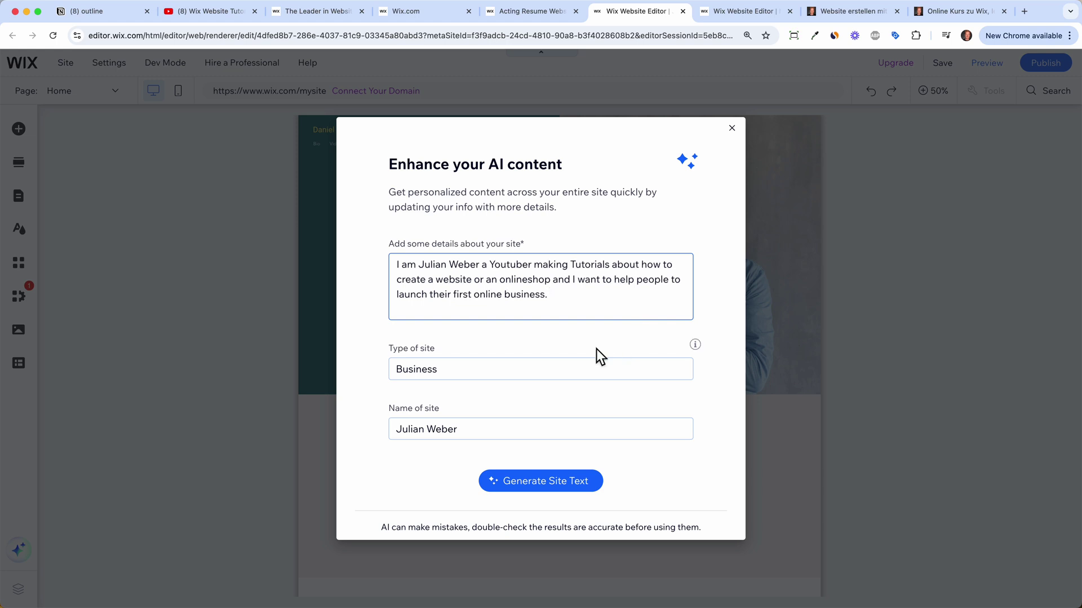
click(566, 490)
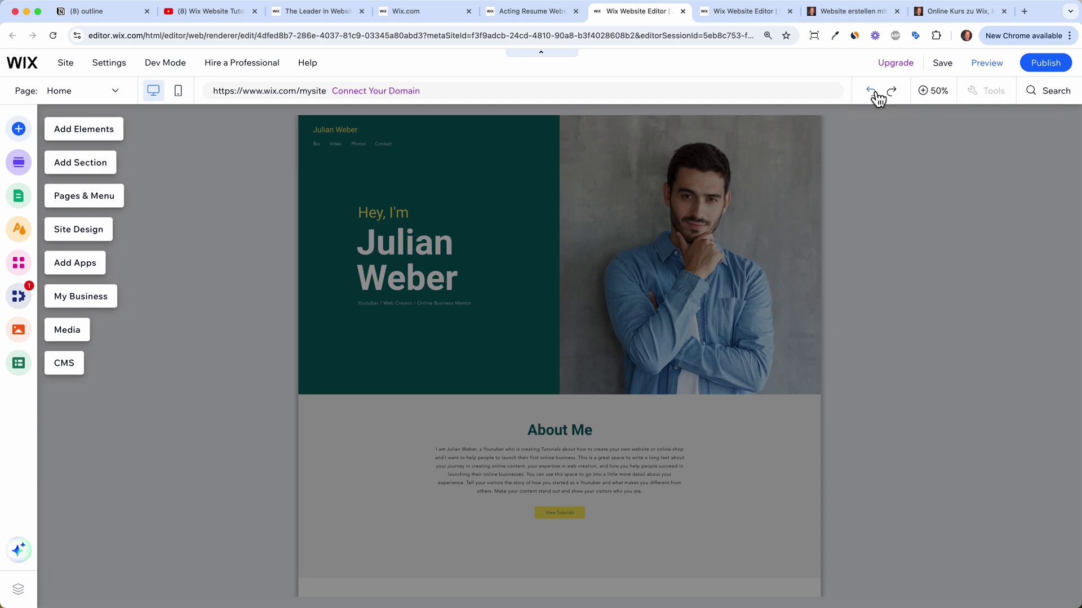
Step: Set the editor zoom to 100% and select the Welcome section of the home page
click(926, 95)
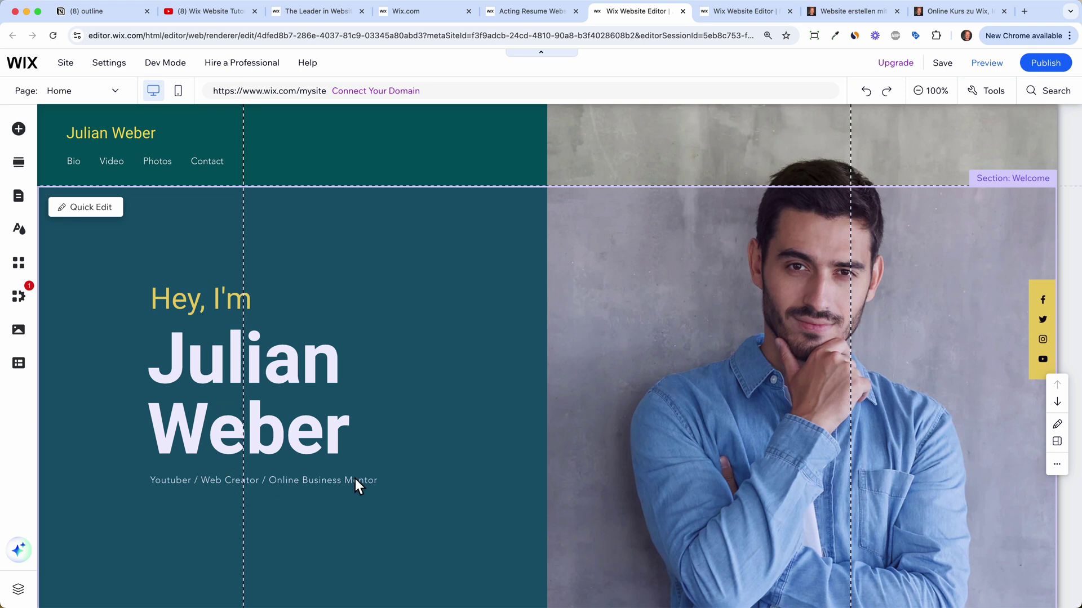
scroll(441, 445, down, 1)
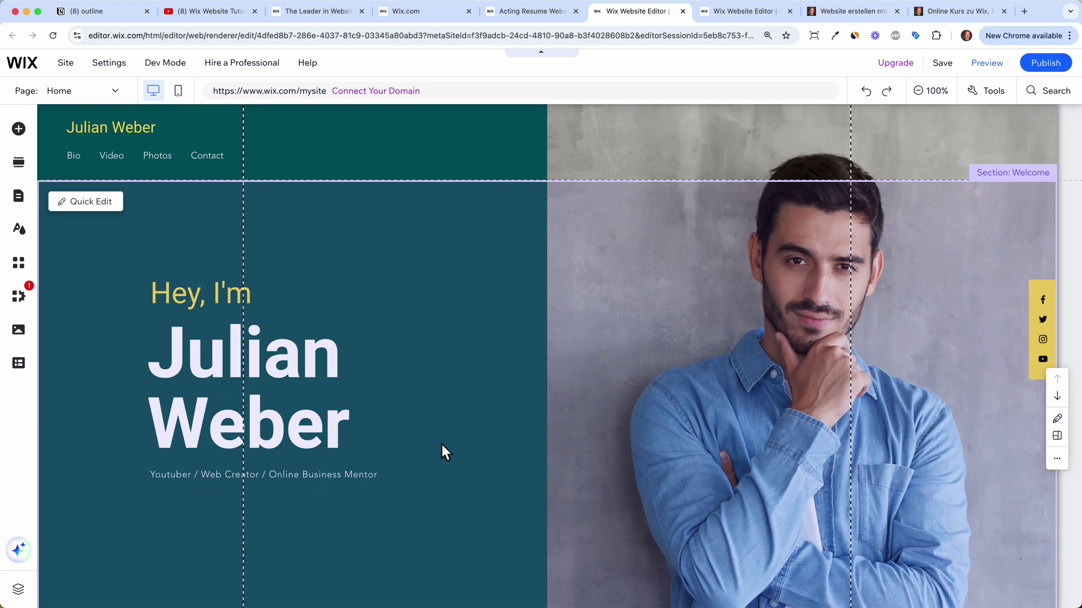
click(644, 458)
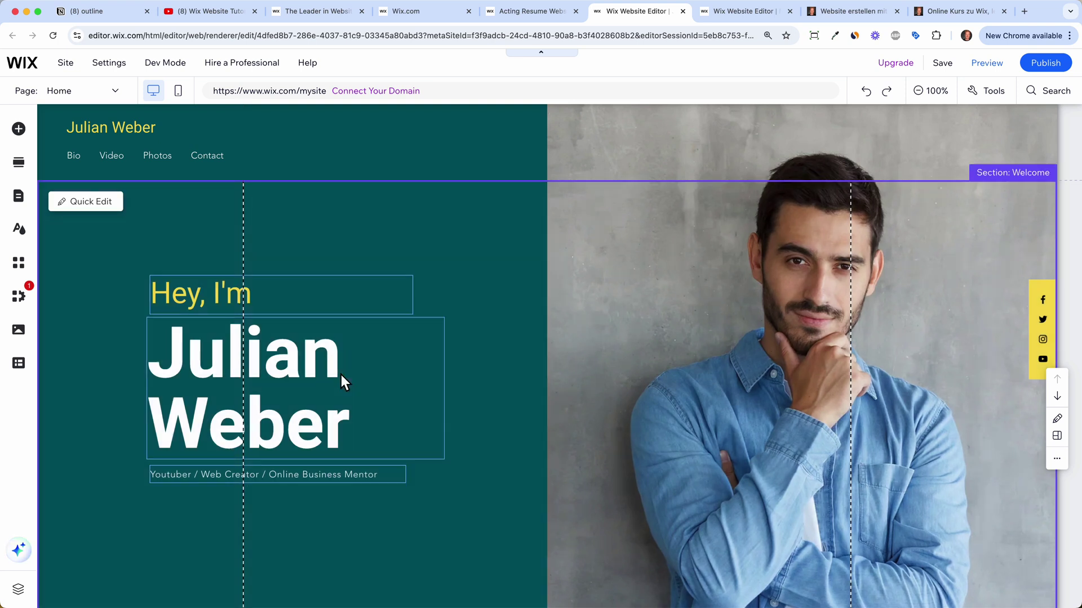
Step: Open the large name heading in the Welcome section for editing, delete most of the surname and re-enter it
click(332, 391)
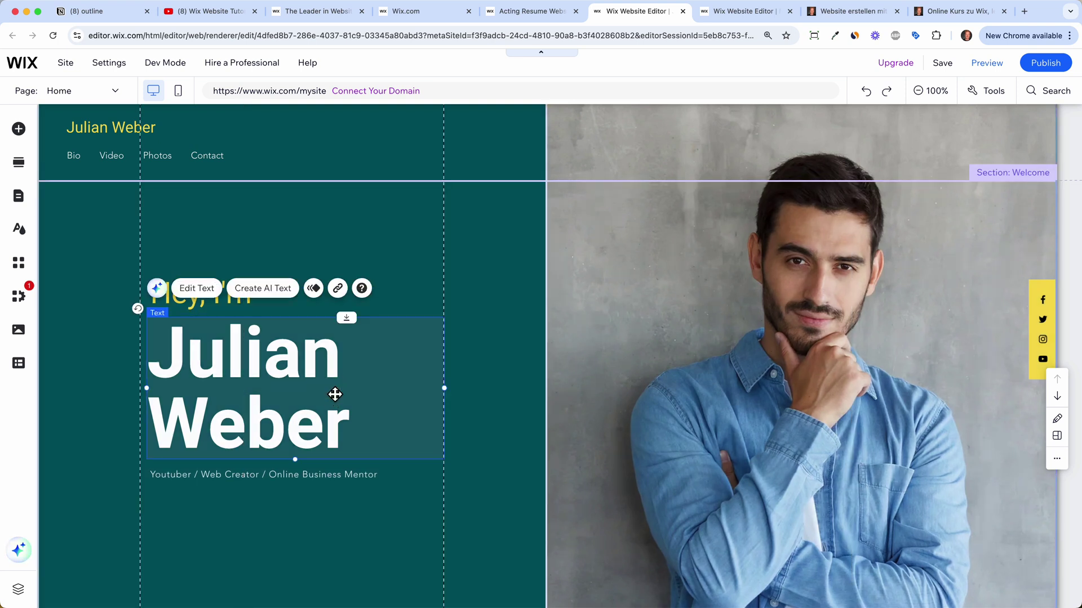
click(216, 291)
click(417, 448)
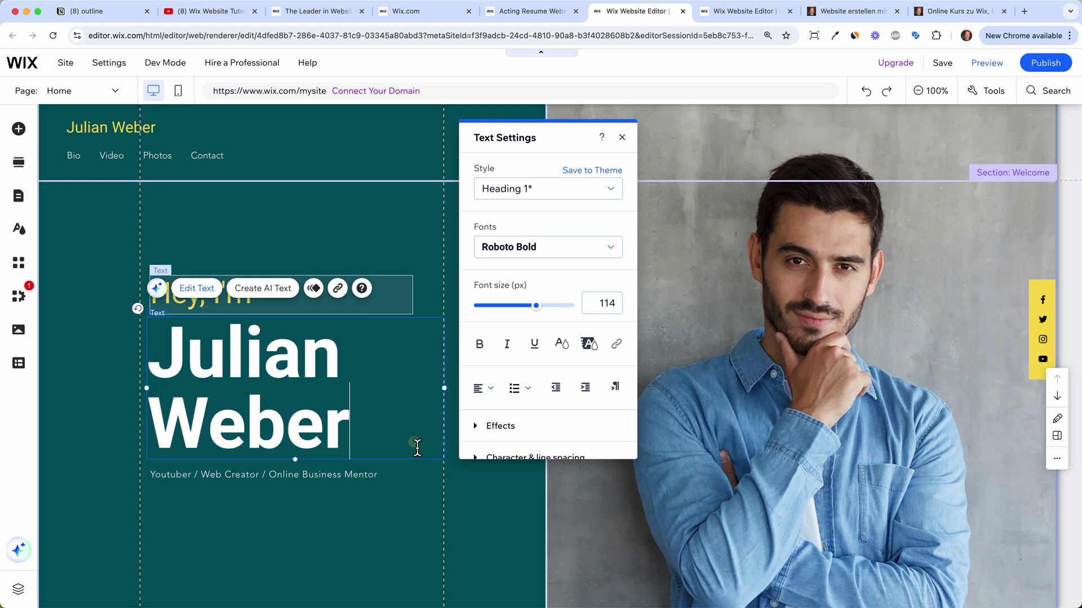
key(BackSpace)
key(BackSpace)
key(BackSpace)
key(BackSpace)
key(BackSpace)
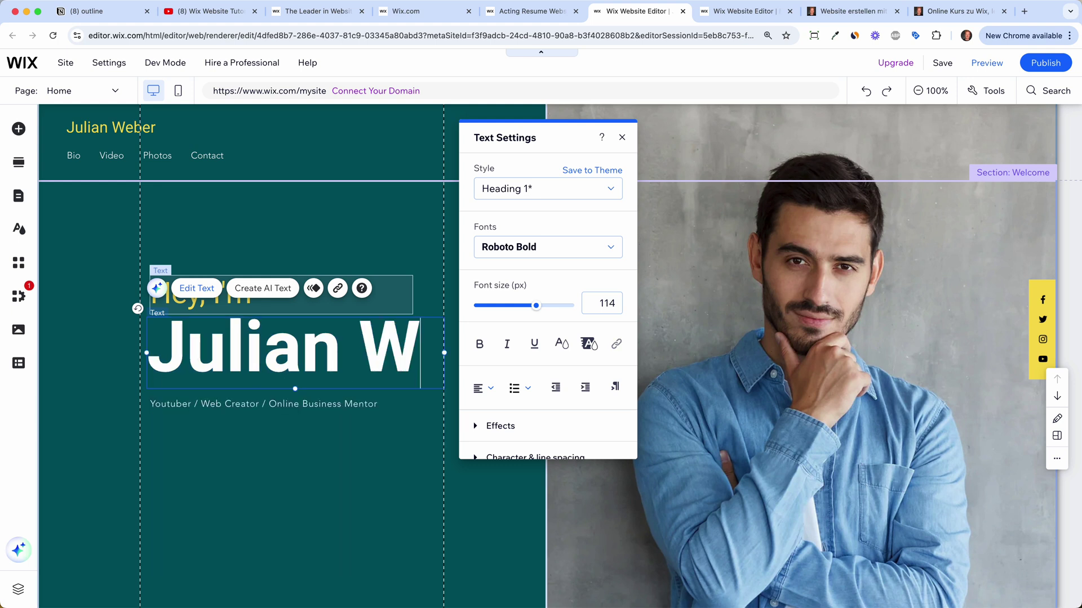
text(Weber)
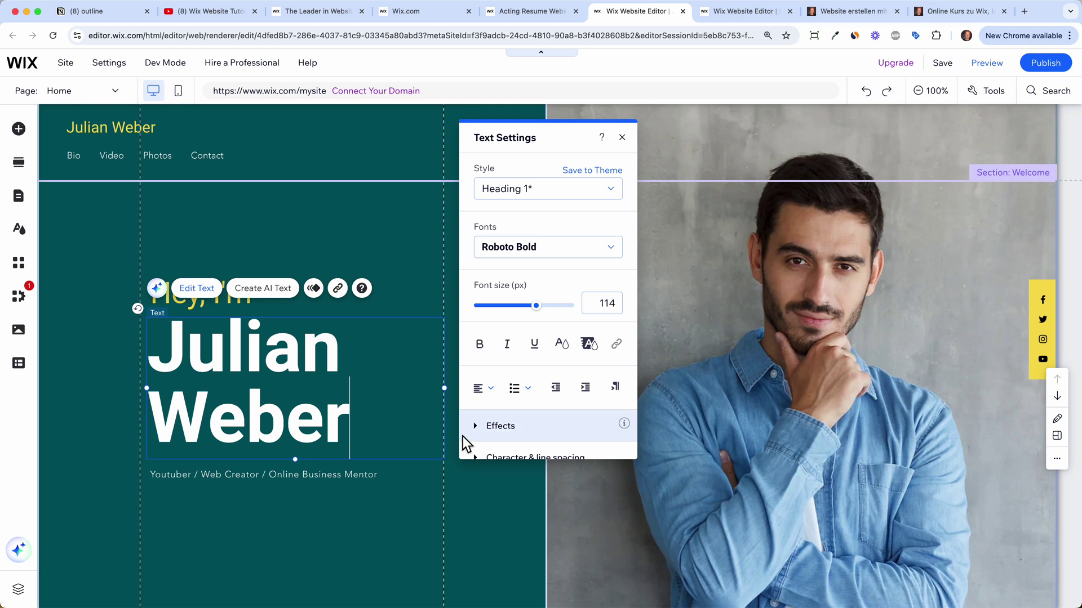
Step: Review the text color choices for the whole name heading and nudge the heading sideways to line up with the text around it
key(super+a)
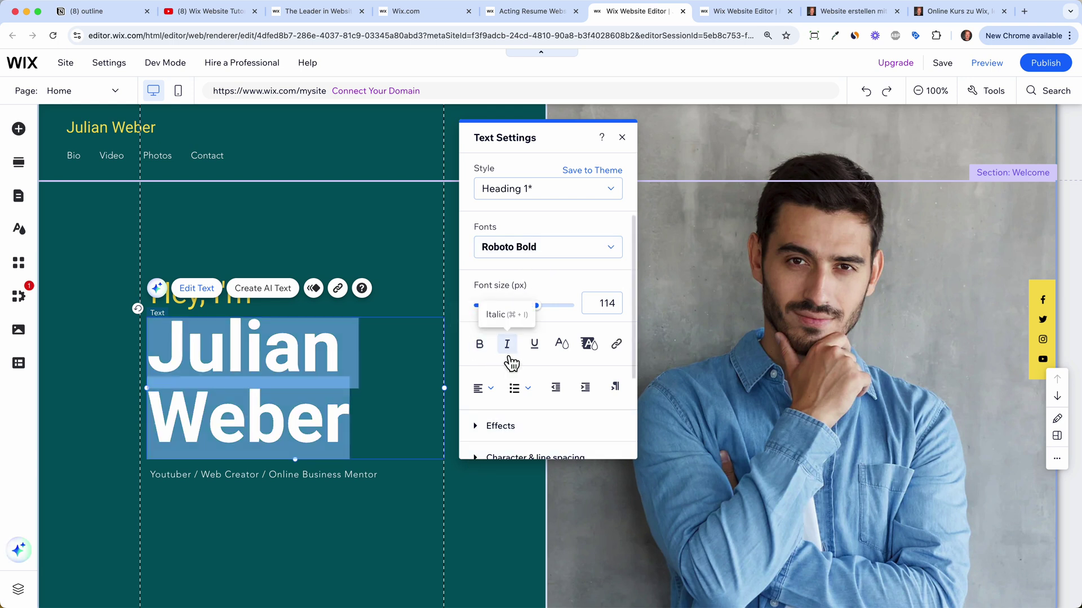
click(563, 355)
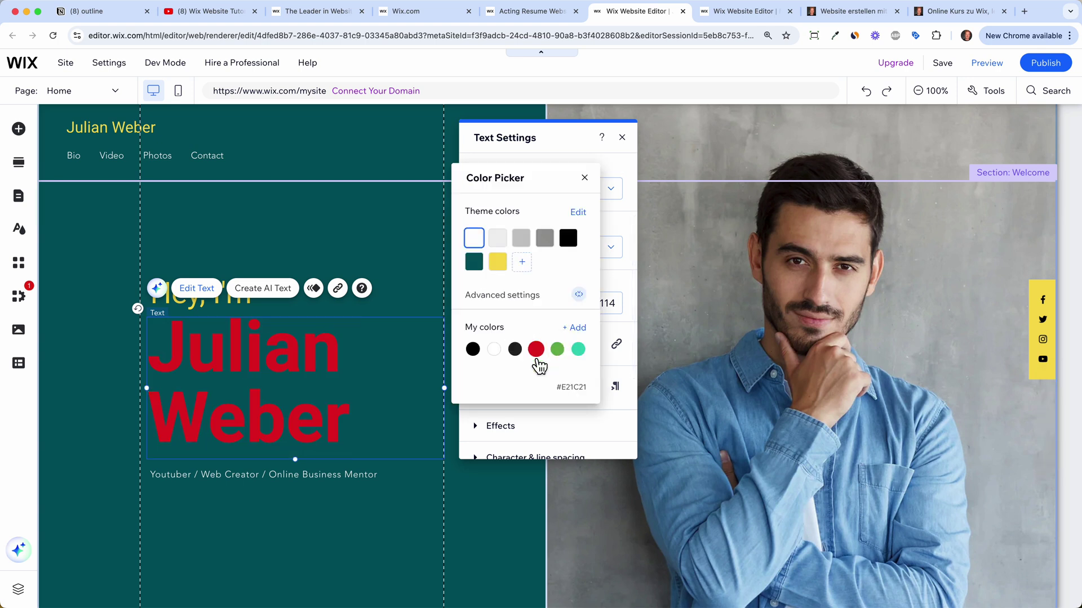
click(584, 178)
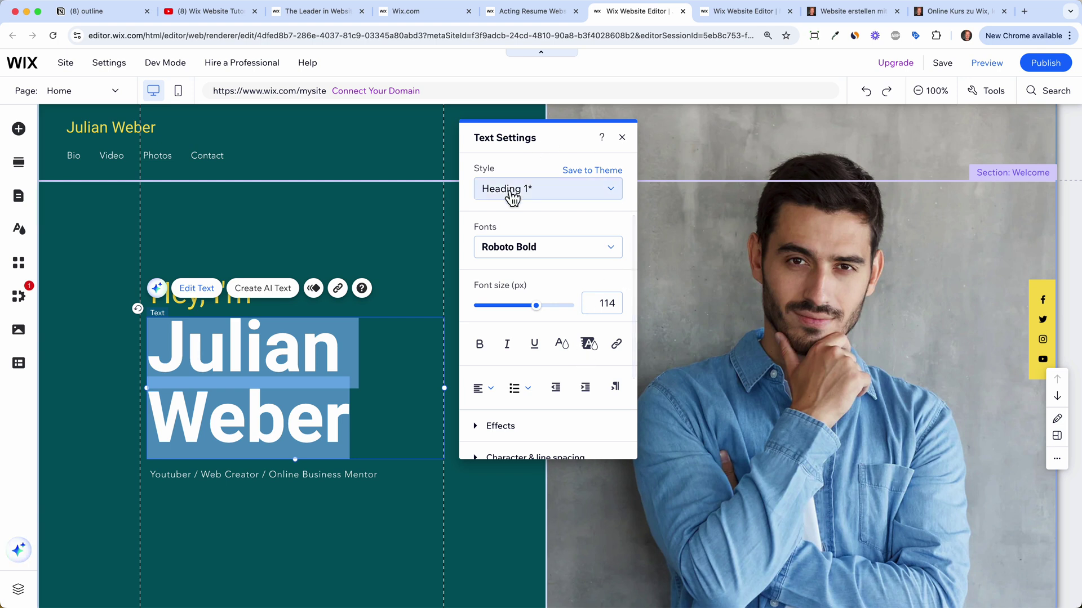
click(622, 137)
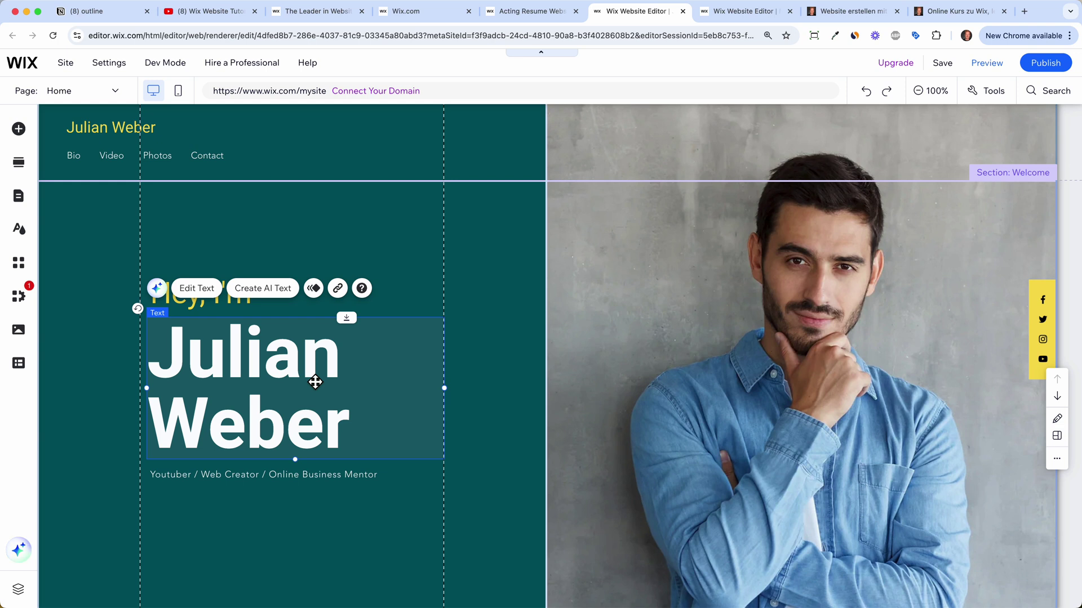
mouse_move(314, 381)
mouse_down()
mouse_move(304, 374)
mouse_move(386, 343)
mouse_move(251, 270)
mouse_move(433, 310)
mouse_move(306, 314)
mouse_move(415, 244)
mouse_move(297, 244)
mouse_move(355, 303)
mouse_move(297, 379)
mouse_move(318, 382)
mouse_move(196, 366)
mouse_move(150, 295)
mouse_move(144, 416)
mouse_move(311, 370)
mouse_move(466, 219)
mouse_move(449, 360)
mouse_move(437, 357)
mouse_move(454, 366)
mouse_move(379, 365)
mouse_move(317, 380)
mouse_up()
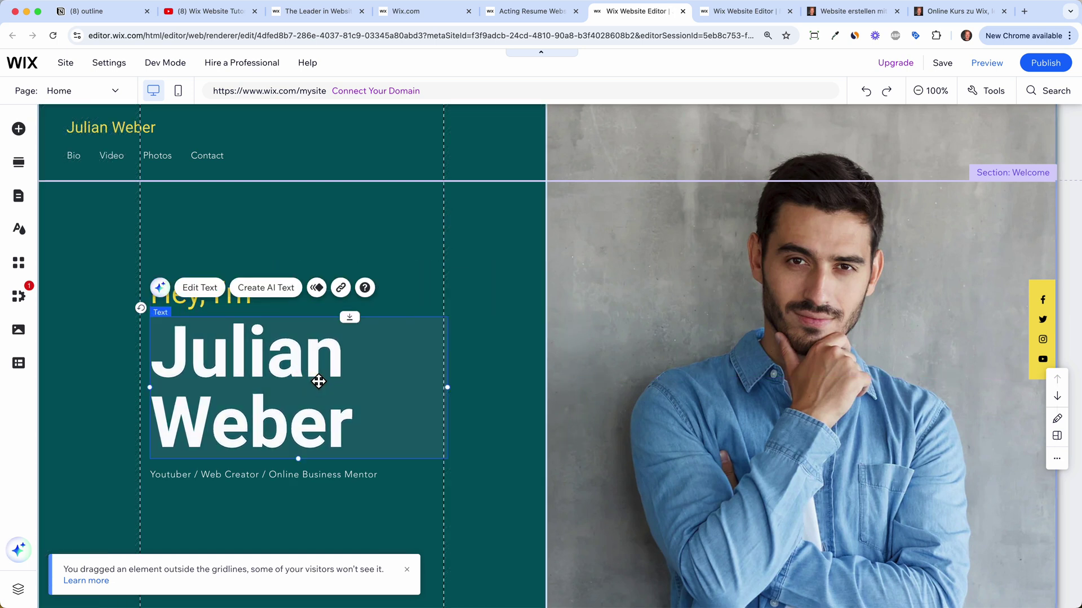
Step: Replace the Welcome section's photo column background with the Screenshot 2024-08-30 portrait image uploaded from the computer
click(732, 304)
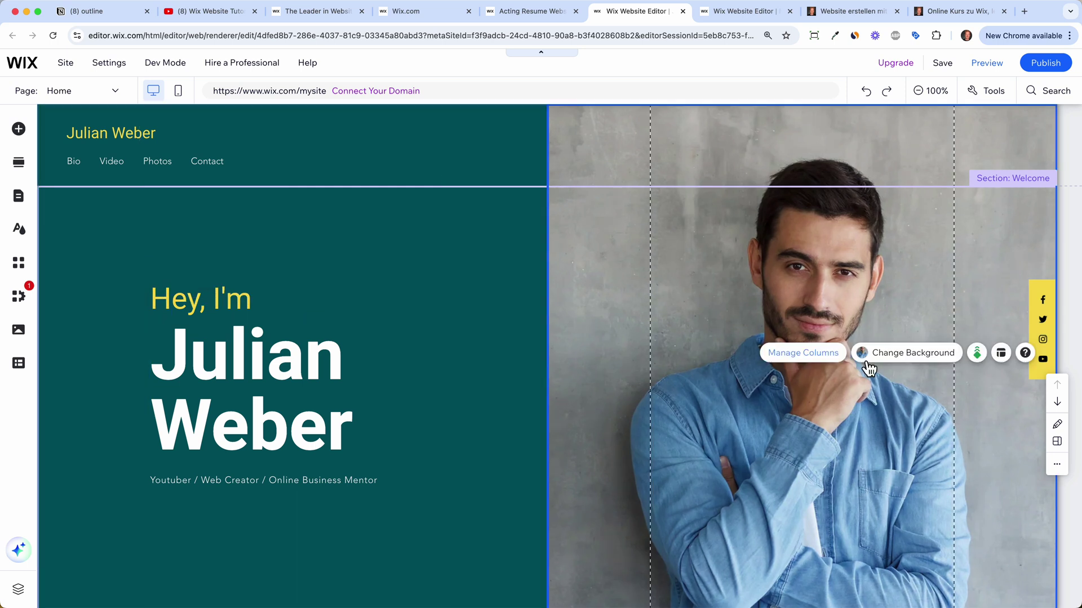
click(899, 363)
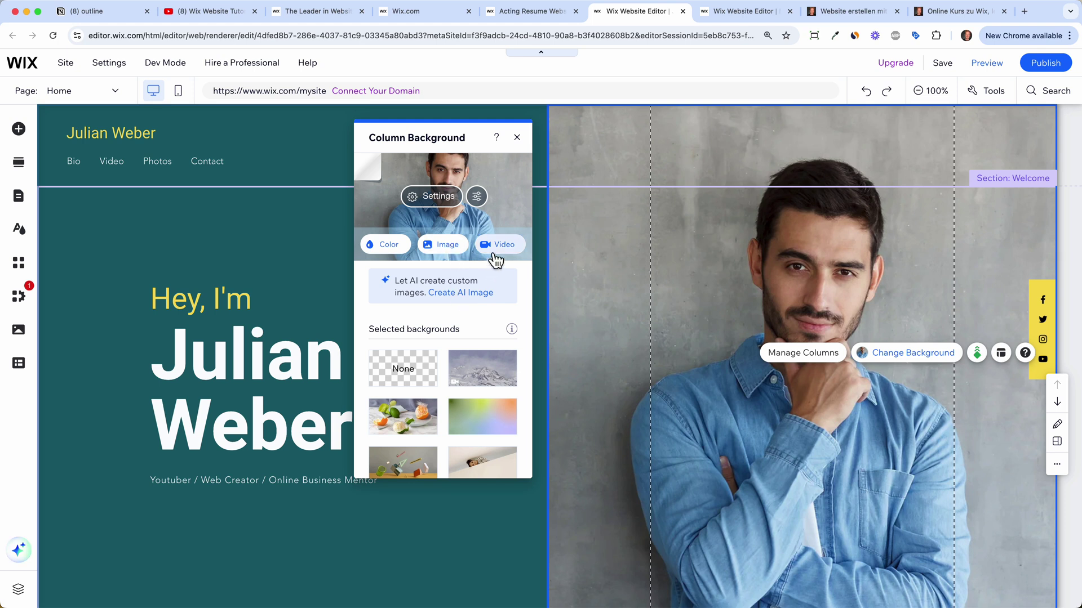
click(457, 250)
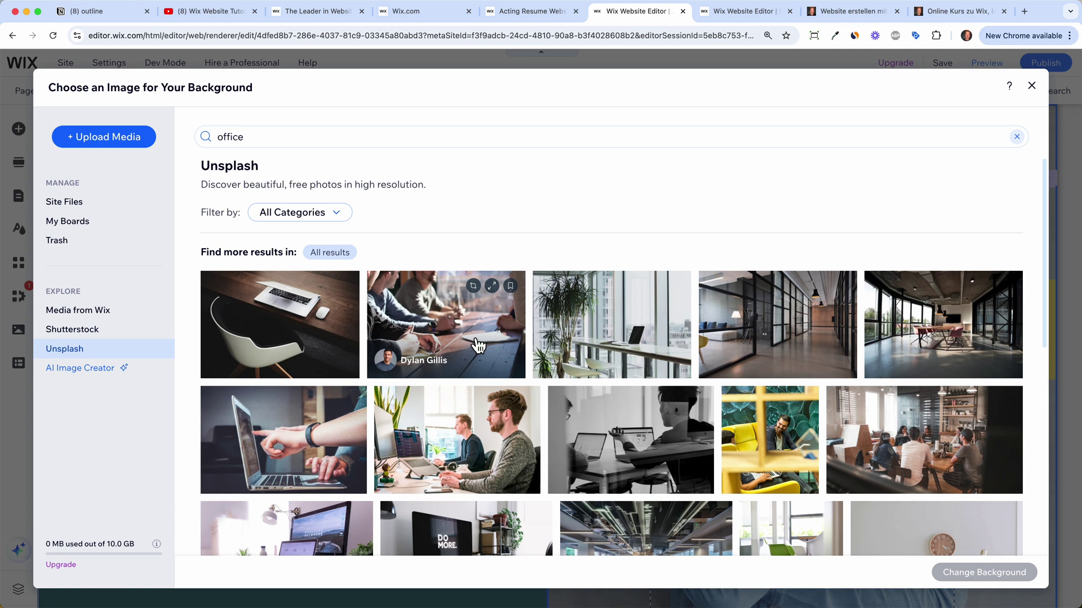
click(128, 146)
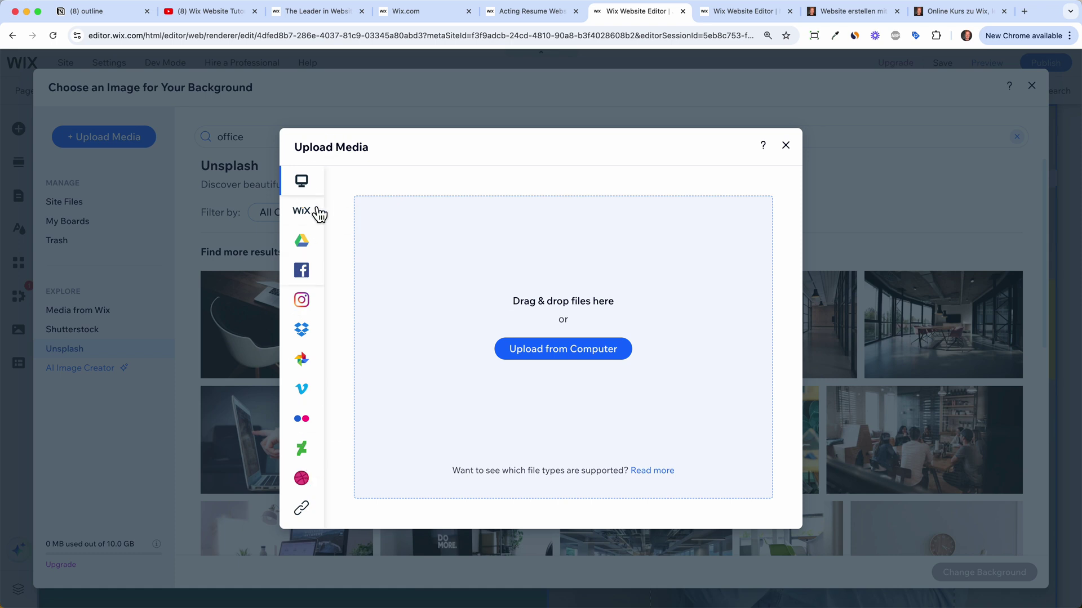
click(589, 355)
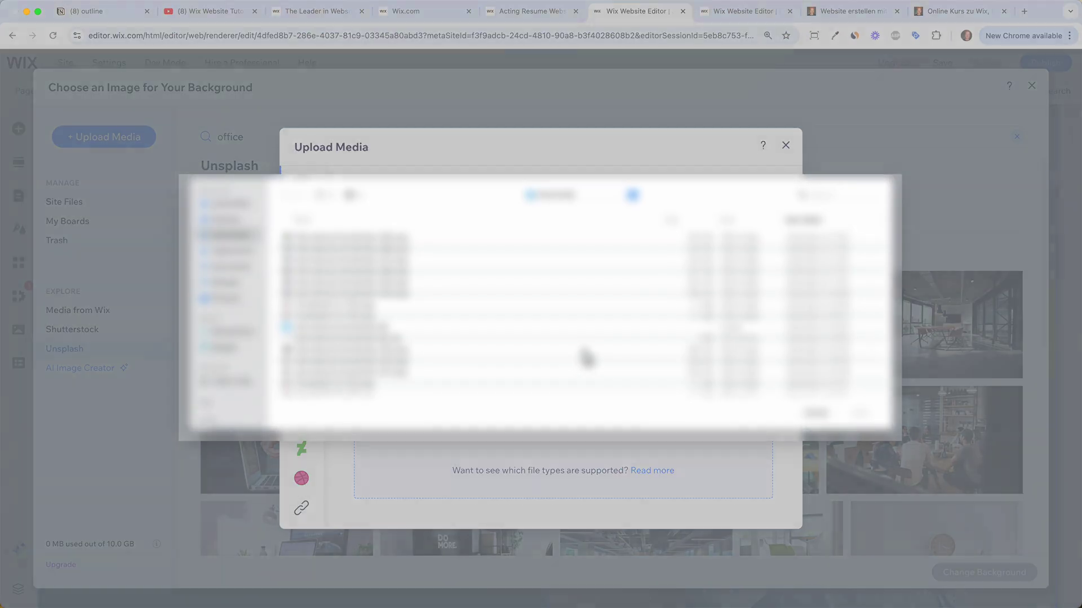
double_click(357, 291)
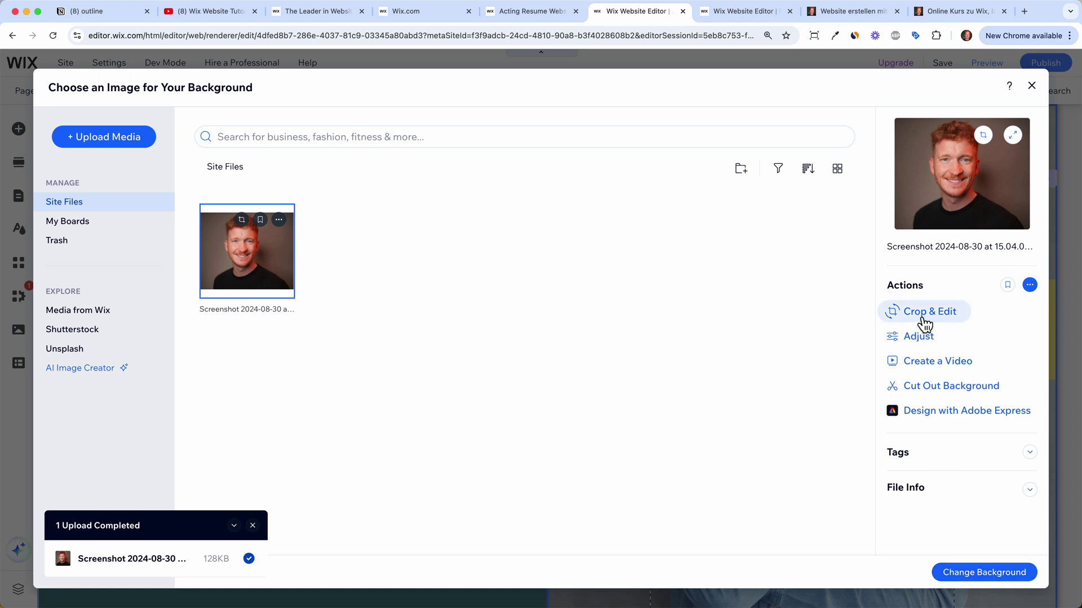
click(966, 580)
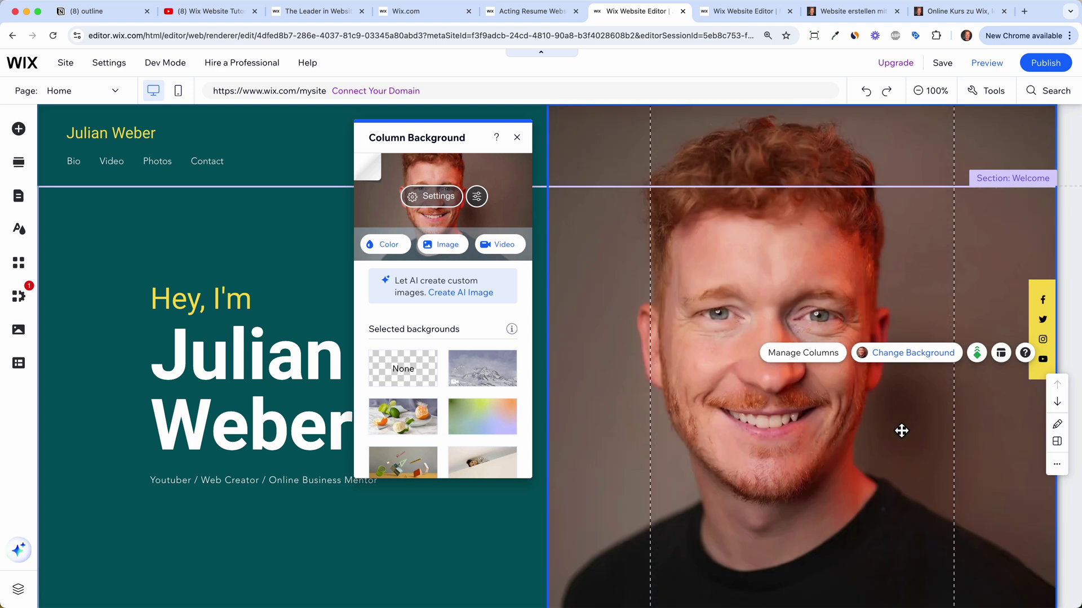
click(516, 137)
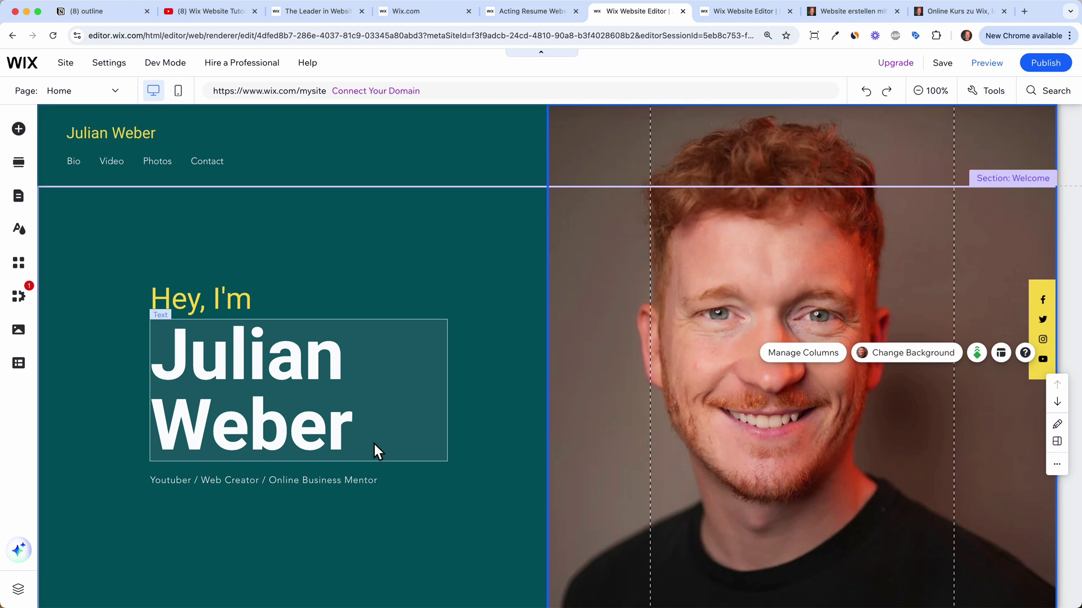
Step: Open the About Me paragraph for editing and highlight its filler sentences starting at "This is a great space"
scroll(374, 443, down, 5)
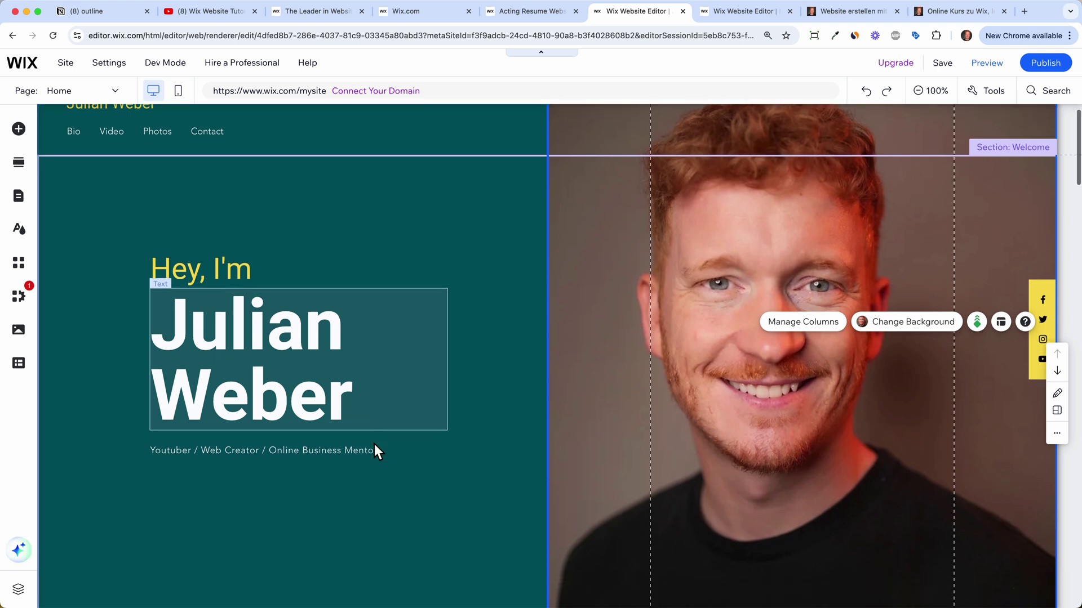
scroll(374, 444, down, 5)
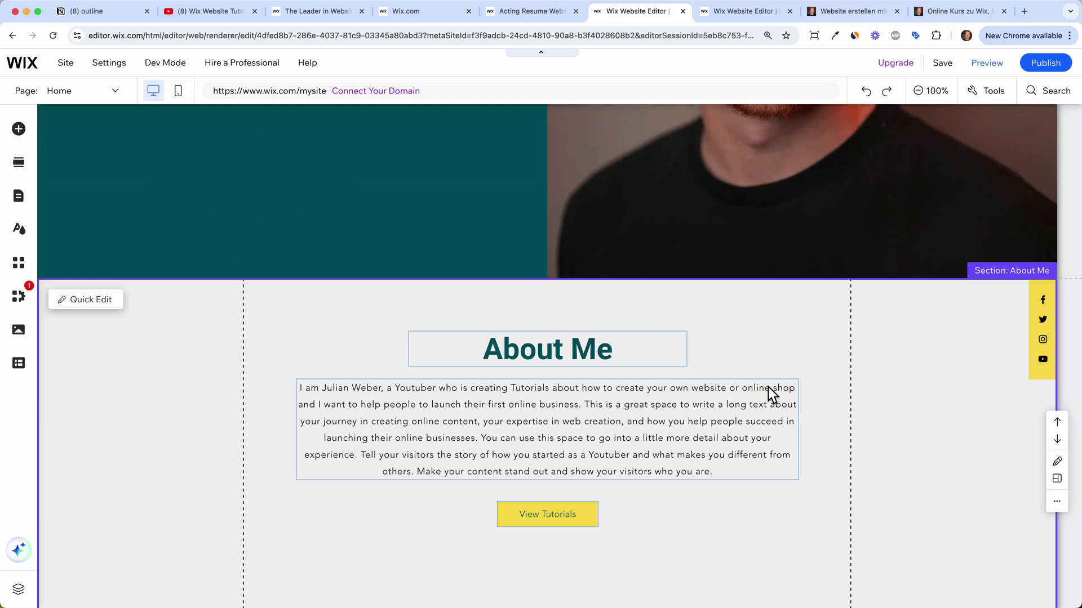
scroll(532, 346, down, 3)
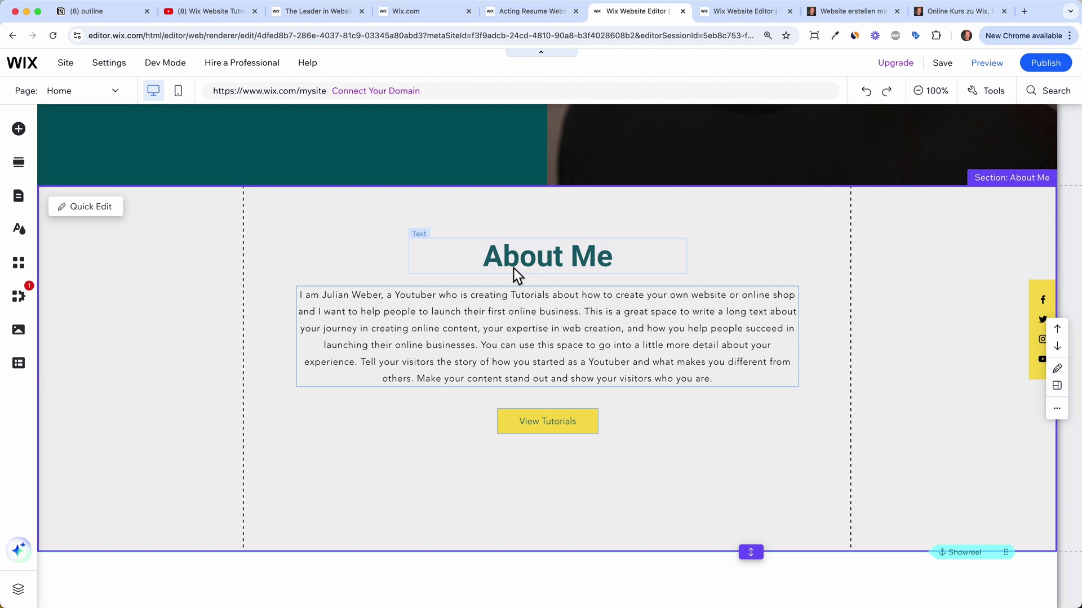
click(387, 348)
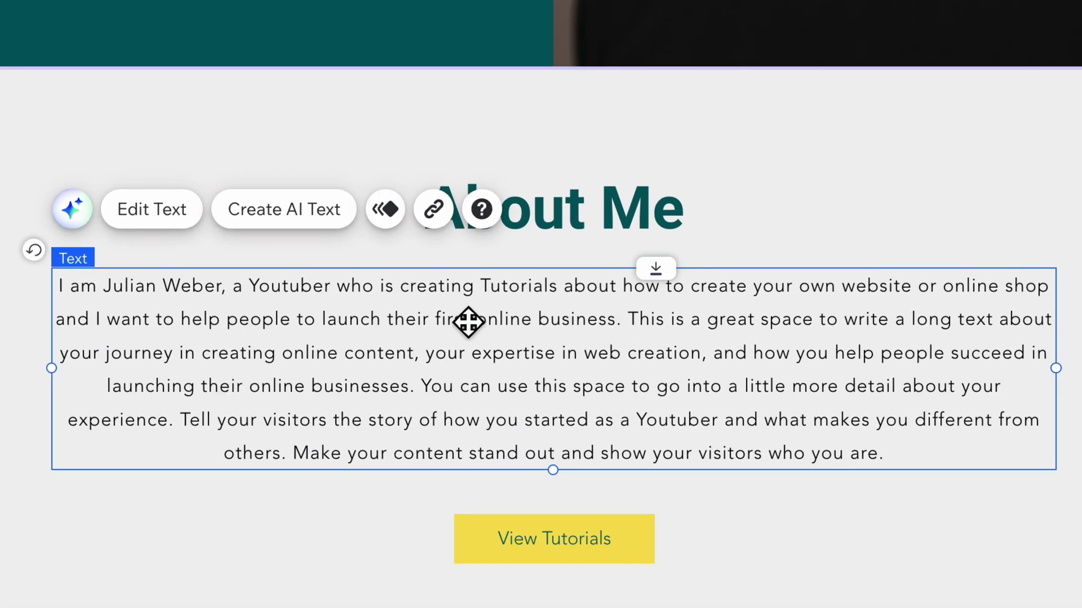
click(665, 344)
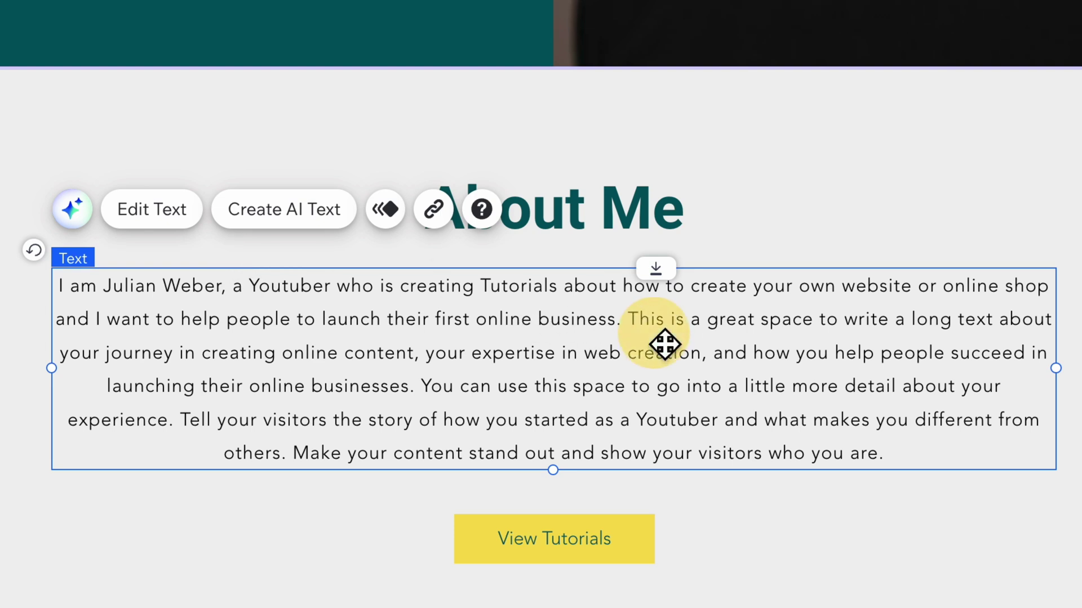
click(161, 211)
click(628, 320)
drag(651, 324, 922, 459)
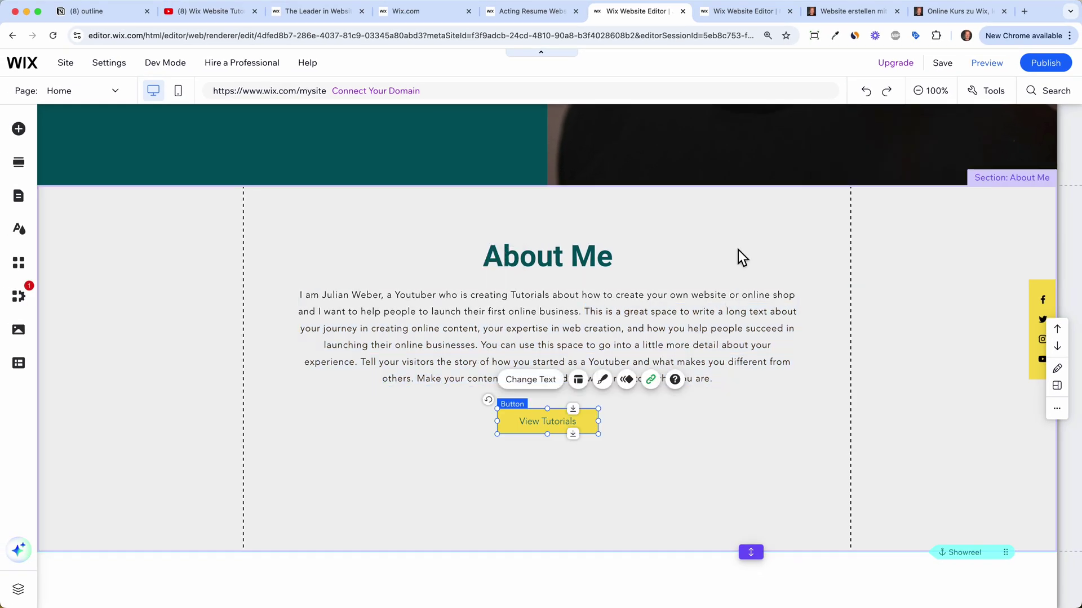
click(738, 249)
Step: Browse the Team, Contact and Testimonials section designs and add the "Grow Your Vision" Welcome section below About Me
scroll(560, 402, down, 1)
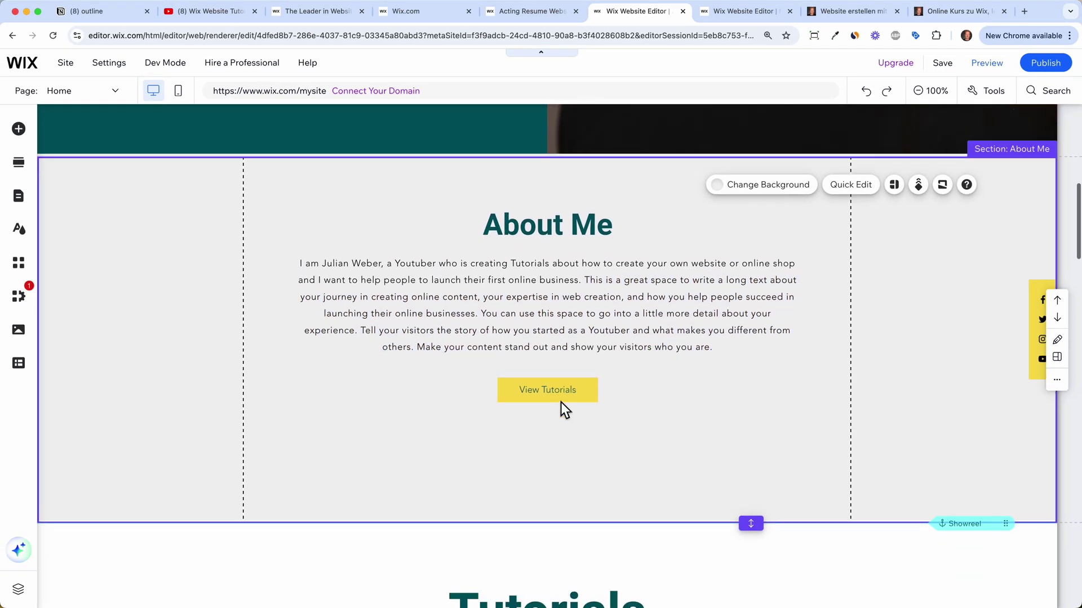
scroll(560, 402, up, 2)
scroll(560, 402, down, 2)
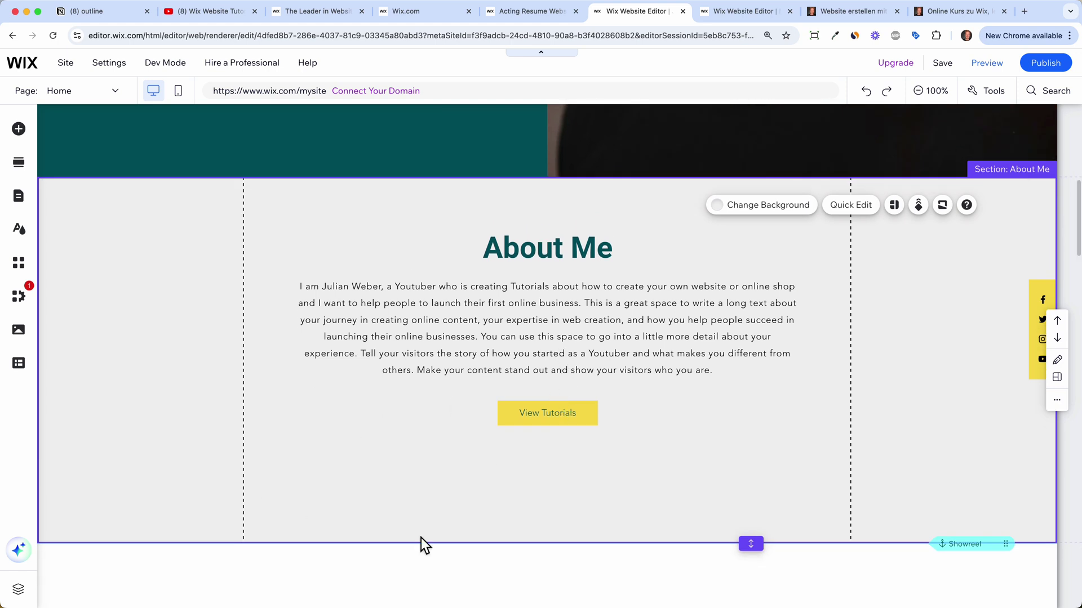
mouse_move(552, 516)
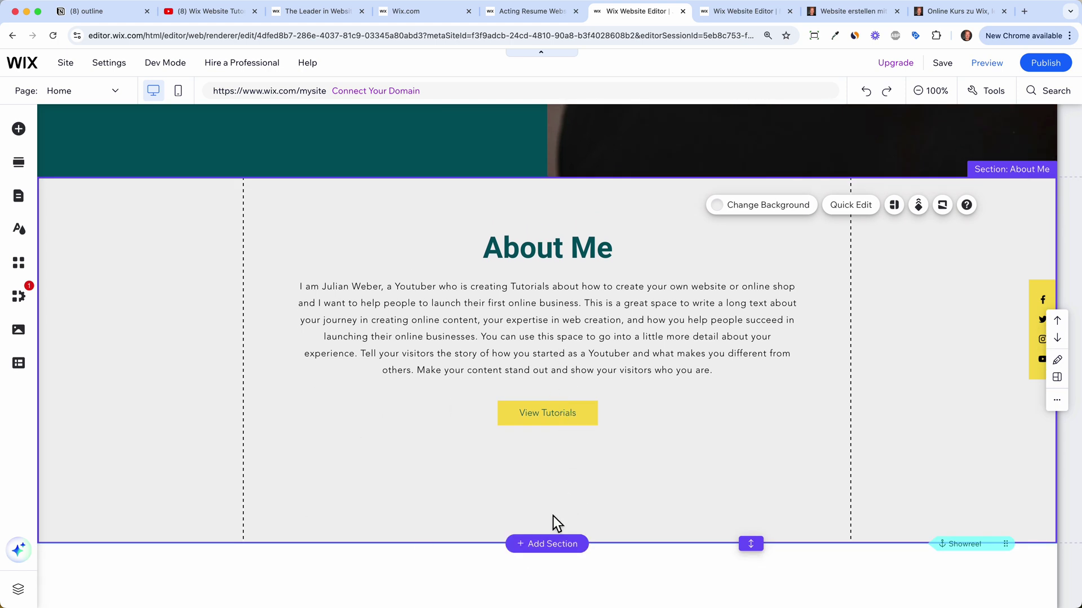
click(554, 546)
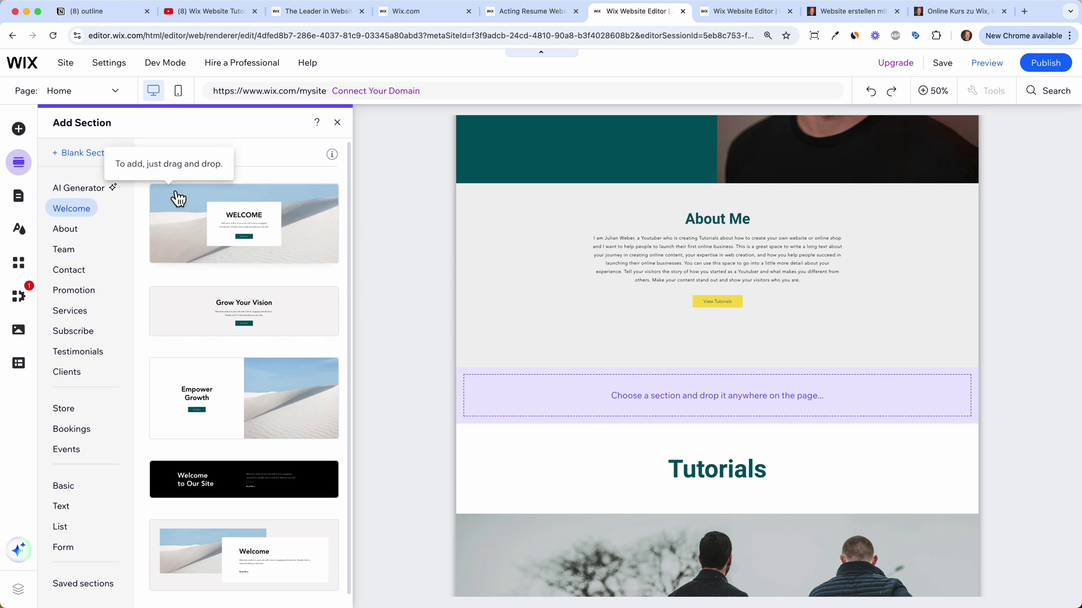
click(64, 251)
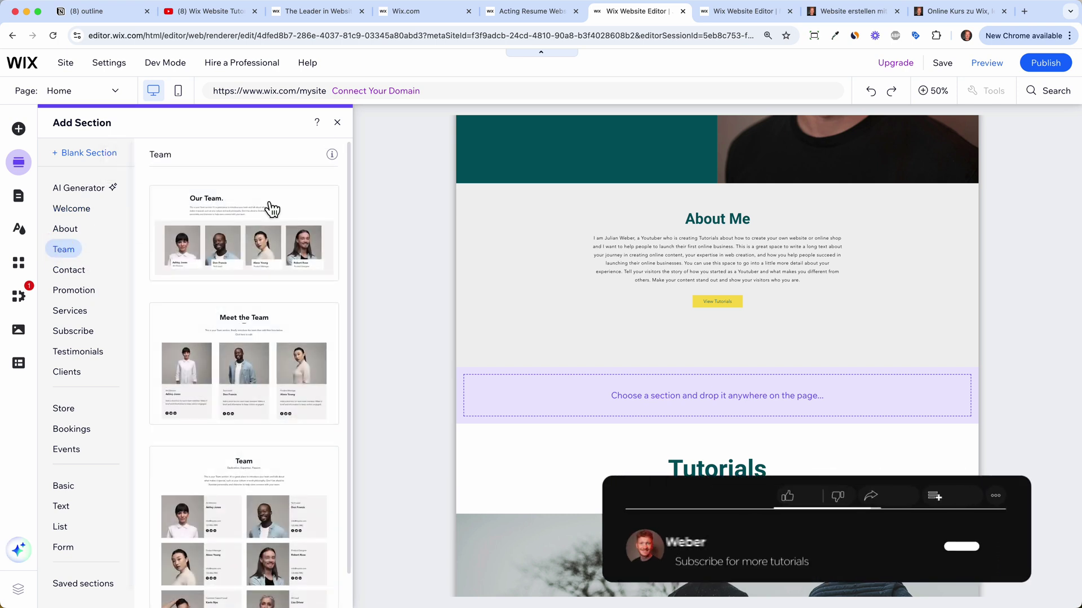
click(81, 273)
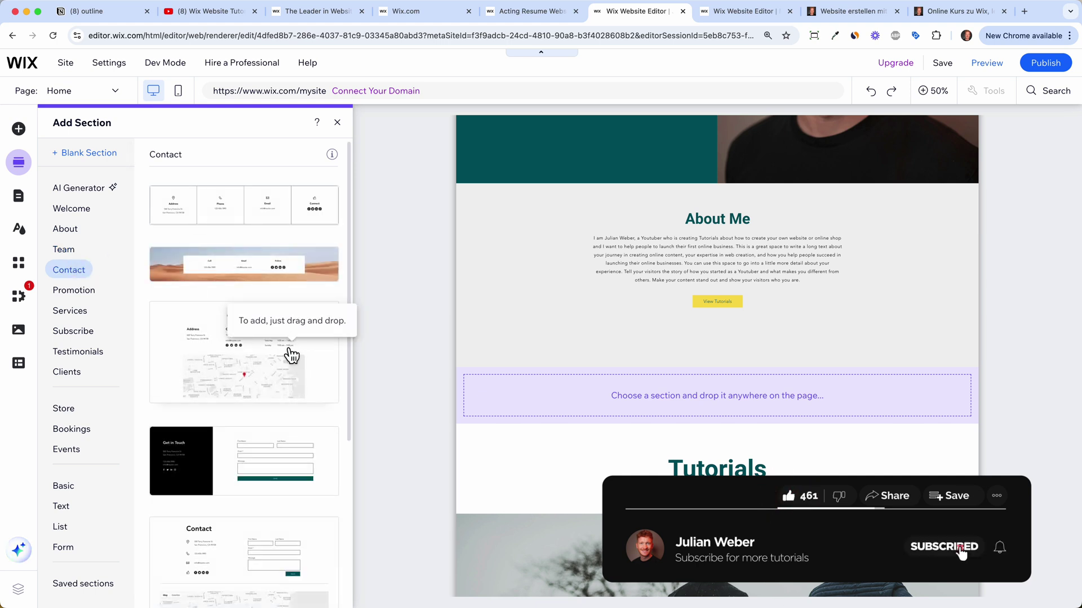
click(78, 351)
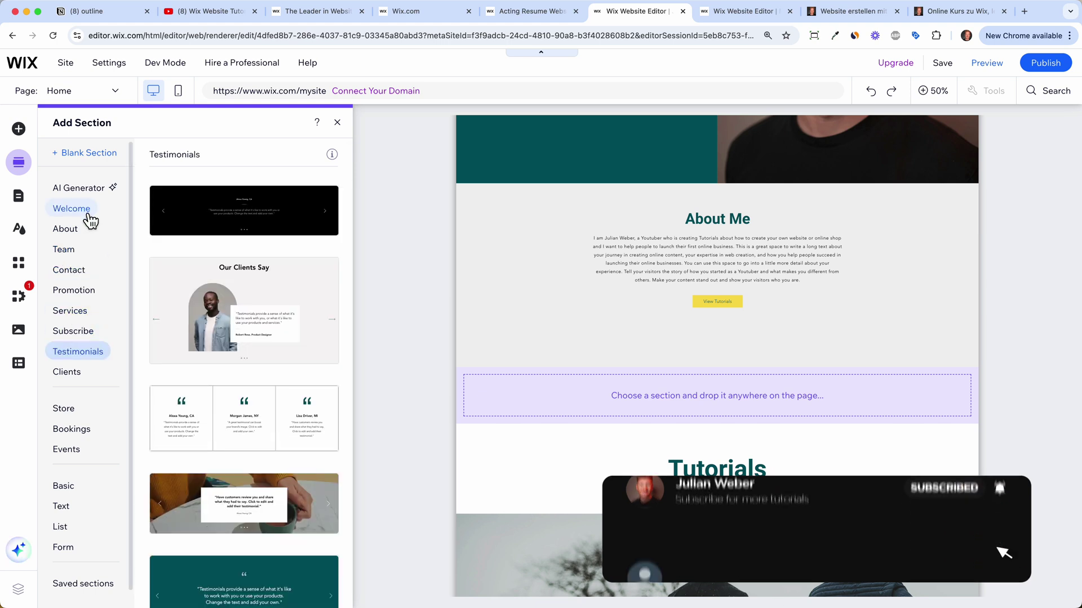
click(89, 209)
scroll(254, 302, down, 1)
click(259, 325)
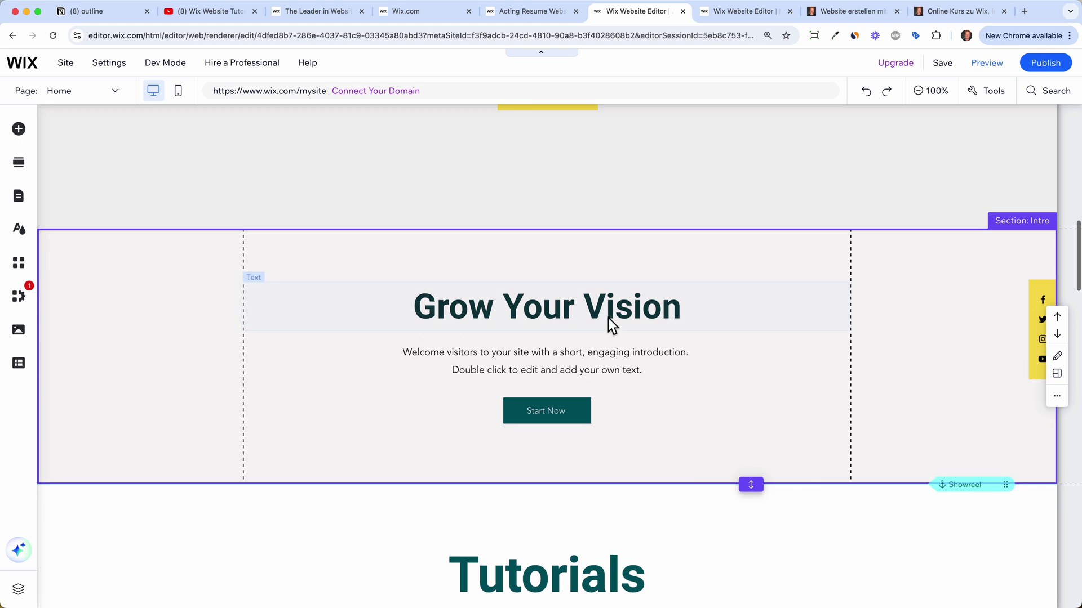
Step: Change the new section's heading to "Follow me on Social Media" and select the section's Start Now button
click(611, 320)
click(313, 259)
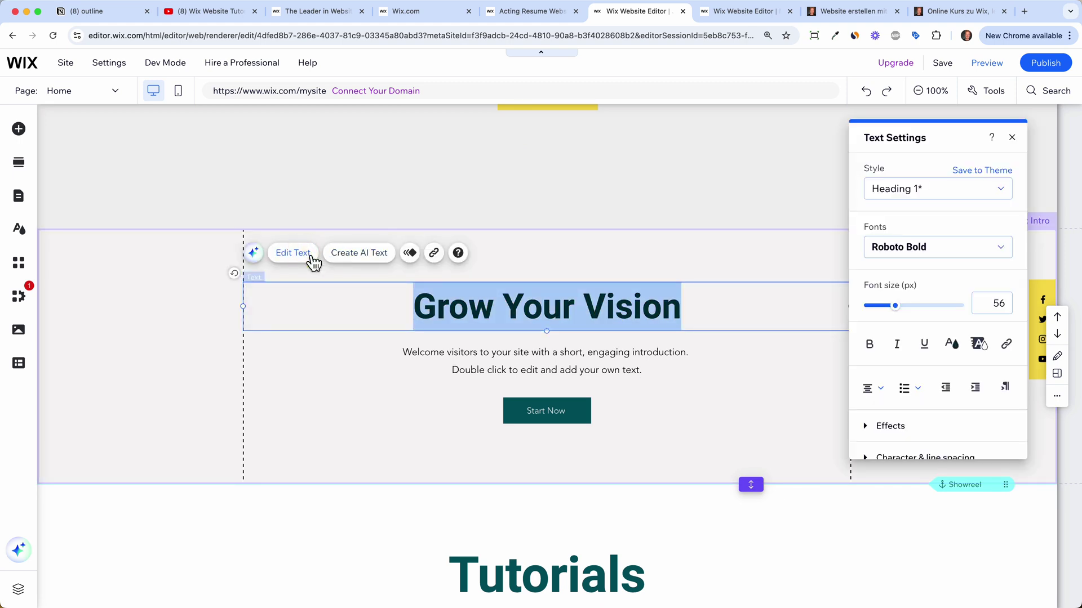
text(S)
key(BackSpace)
text(Follow)
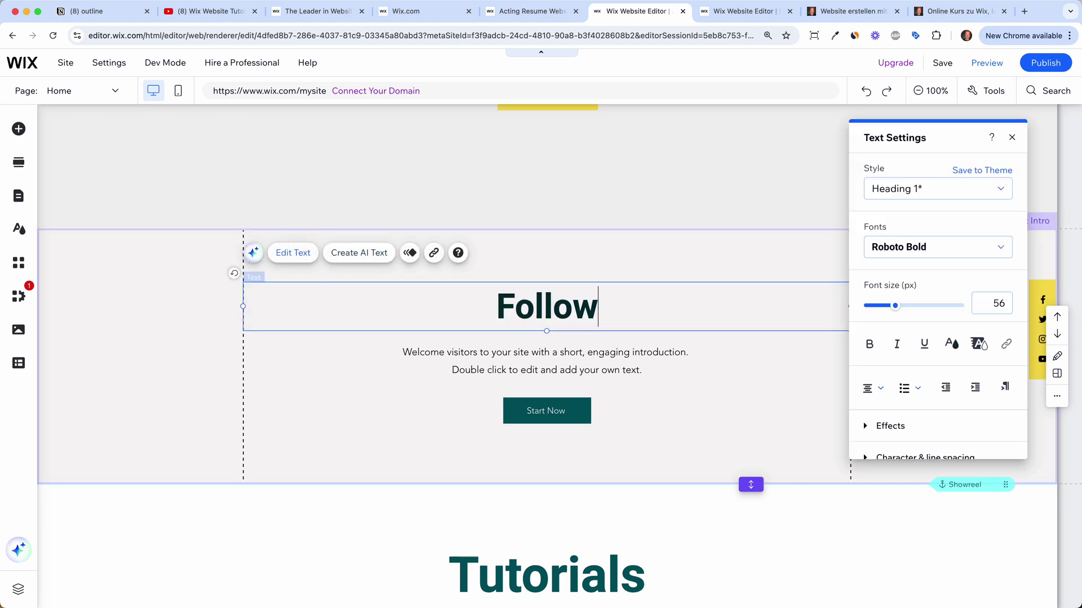
text( me on Social Media)
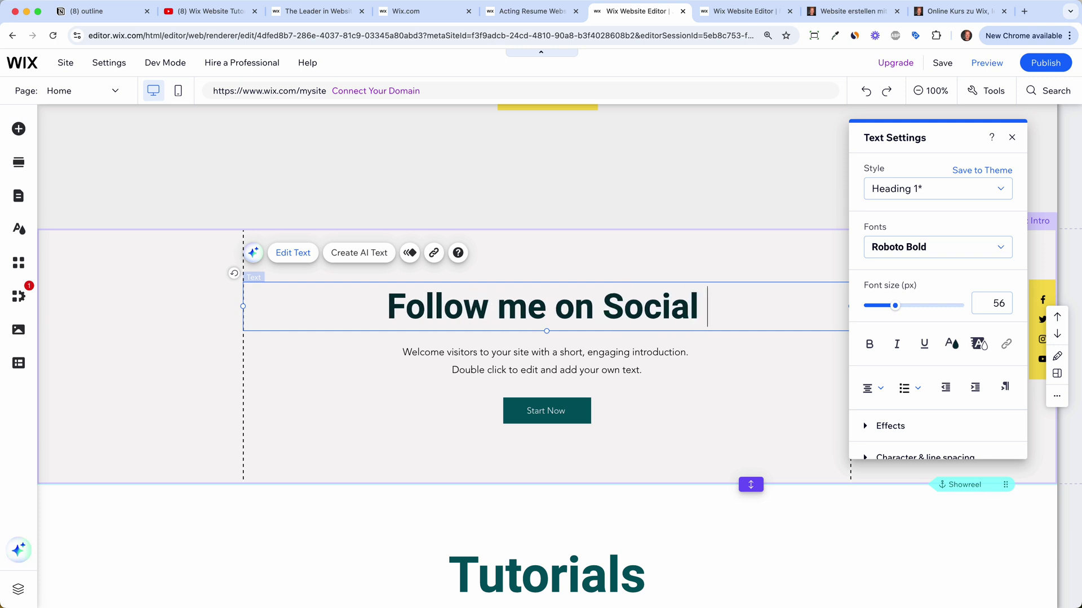
click(529, 369)
click(530, 417)
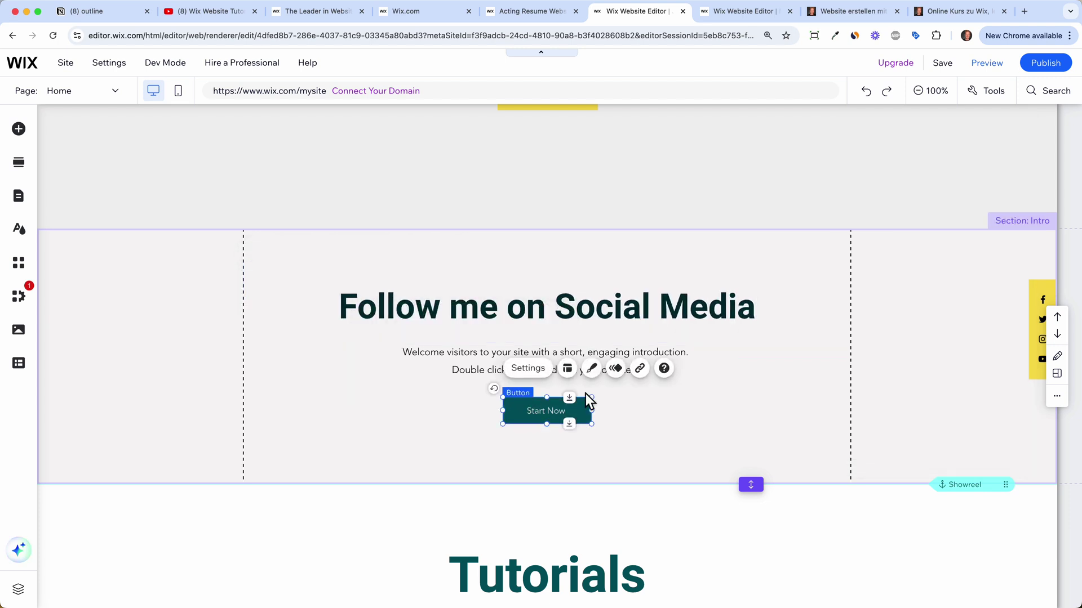
Step: Delete the Start Now button and the introduction paragraph from the "Follow me on Social Media" section
key(Delete)
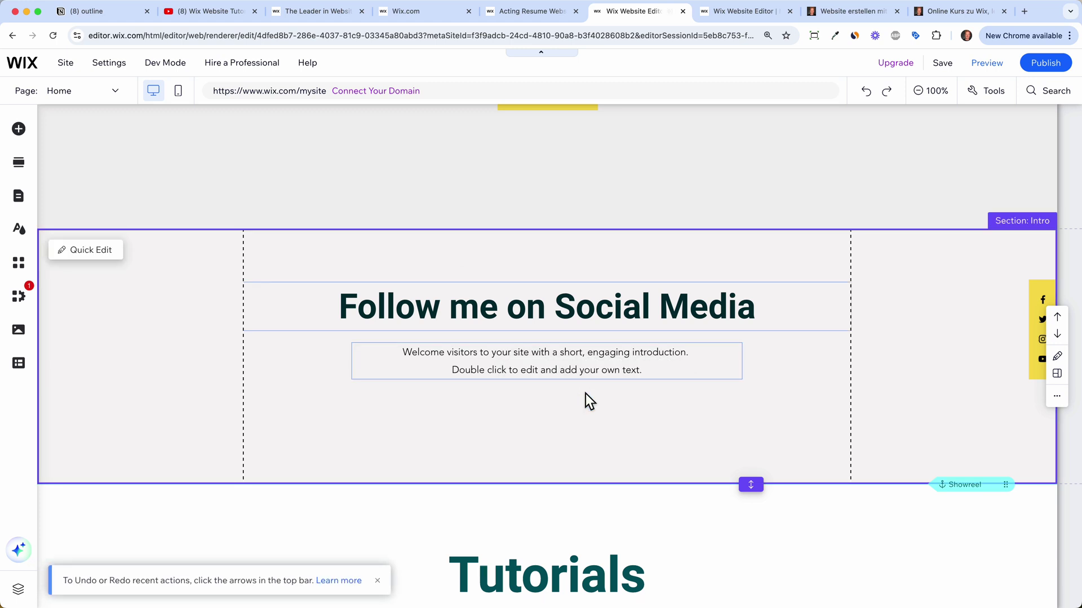
click(524, 364)
key(Delete)
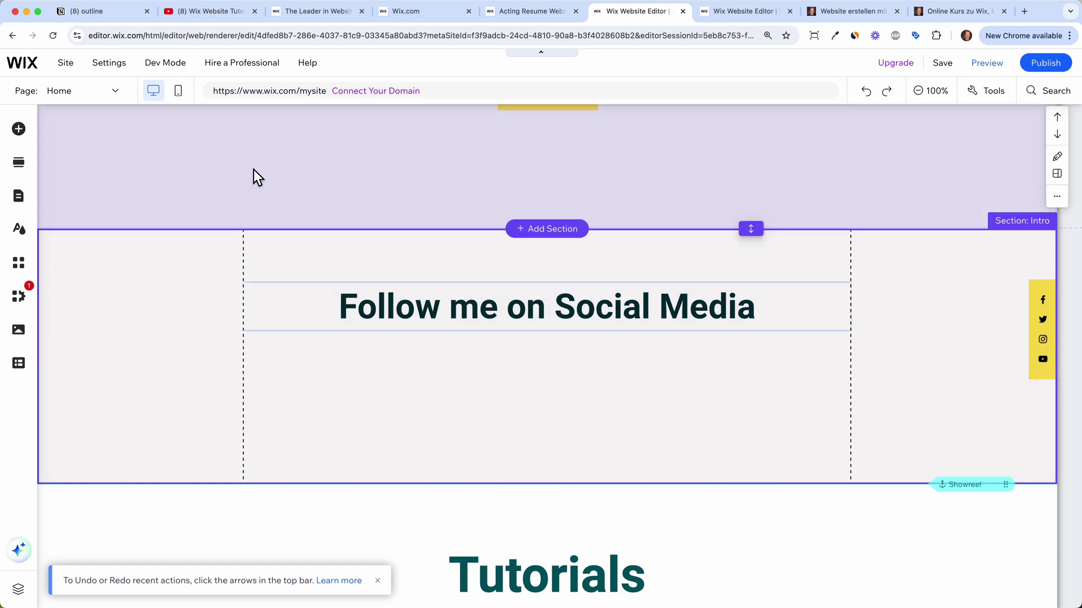
Step: Add the coloured square social bar with Instagram, Facebook, Twitter, LinkedIn, YouTube and TikTok icons below the "Follow me on Social Media" heading
click(28, 136)
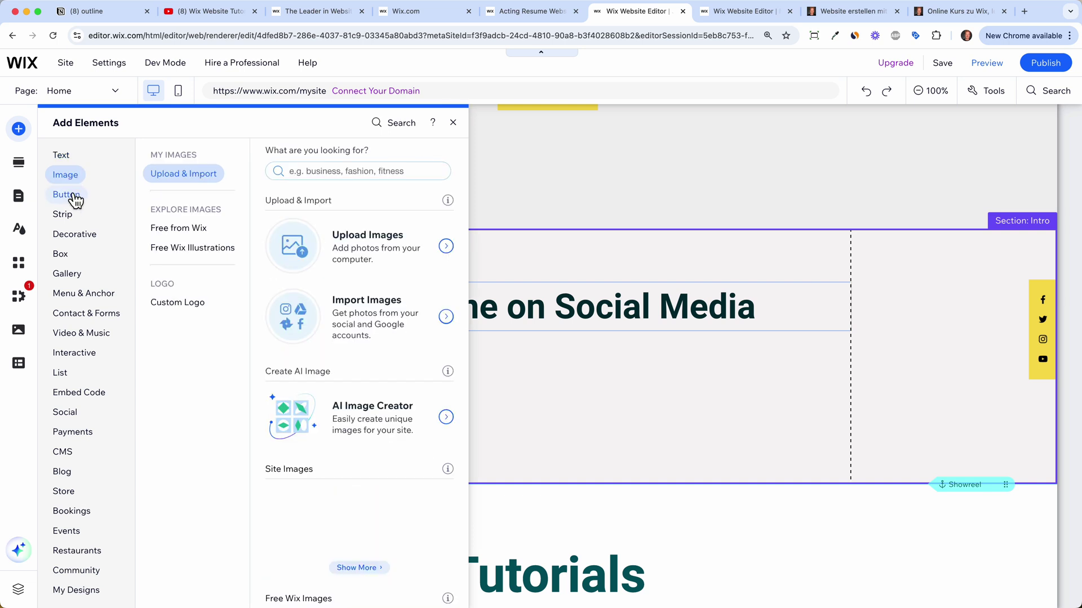
mouse_move(75, 202)
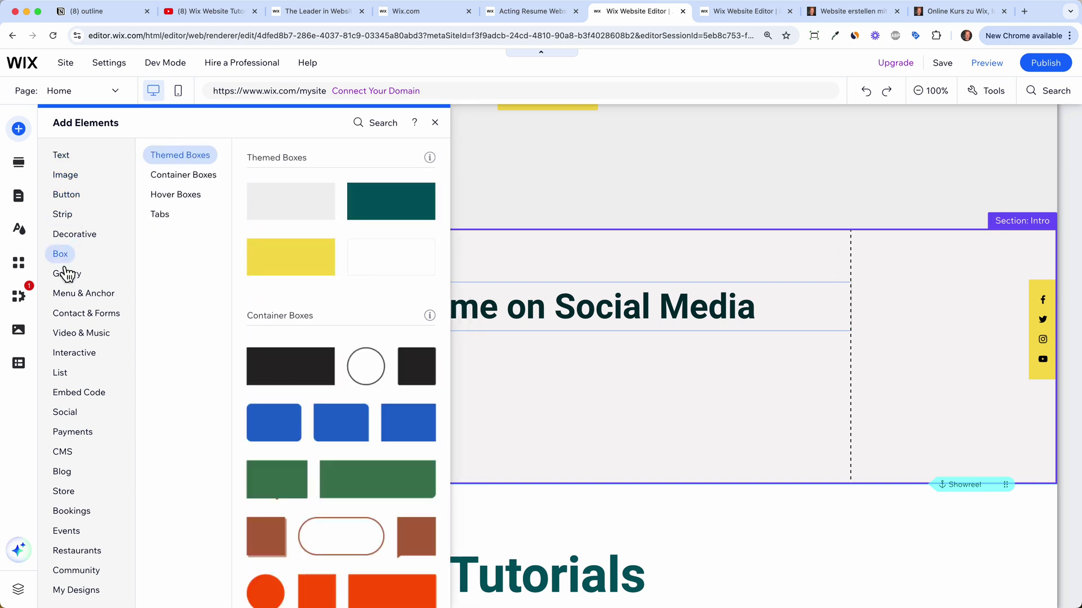
mouse_move(70, 278)
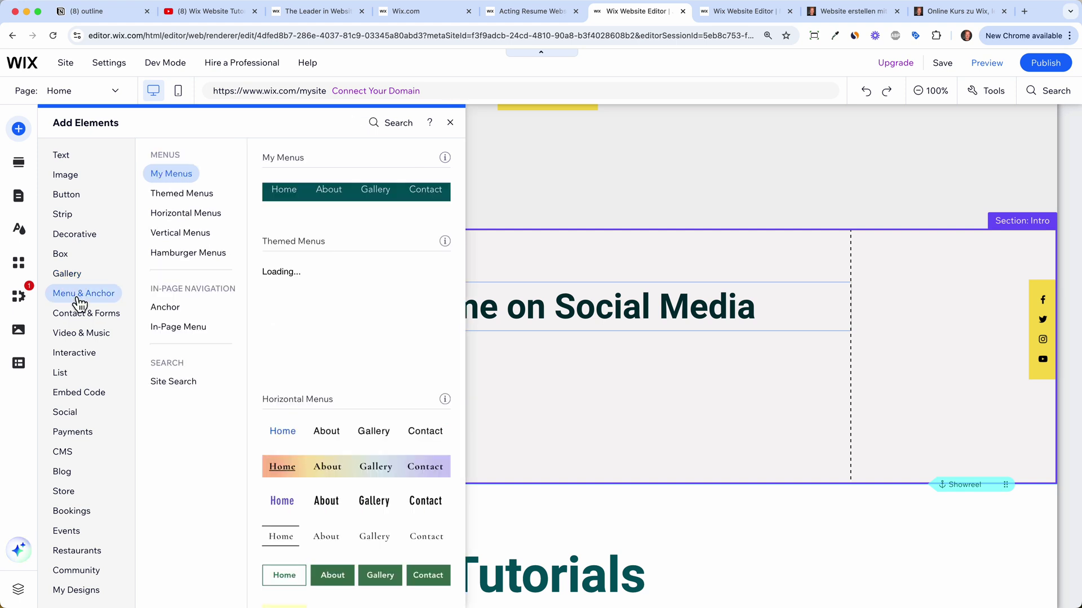
mouse_move(81, 323)
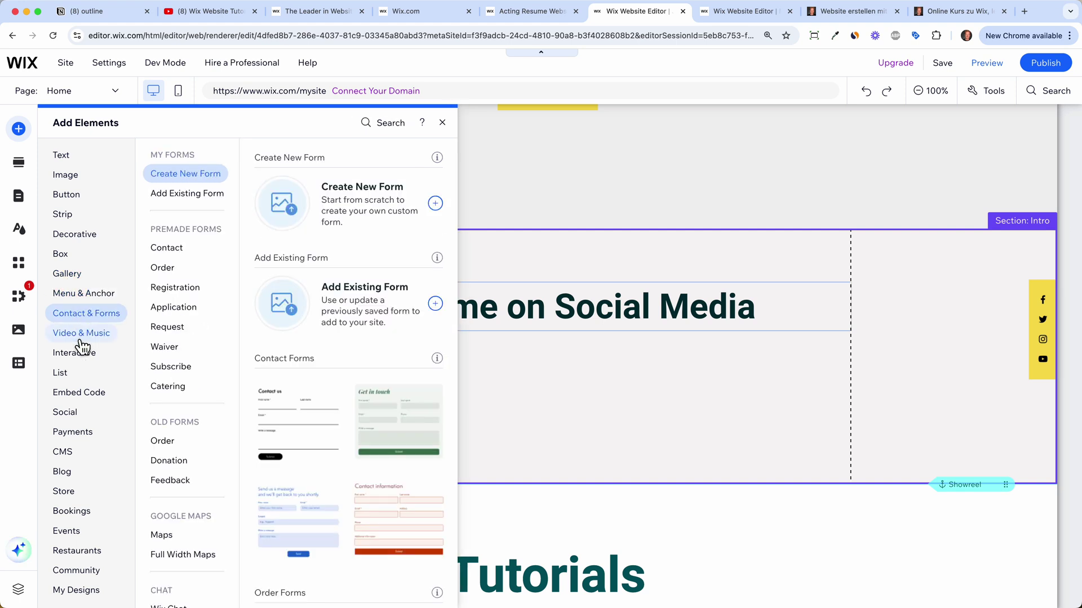
mouse_move(83, 422)
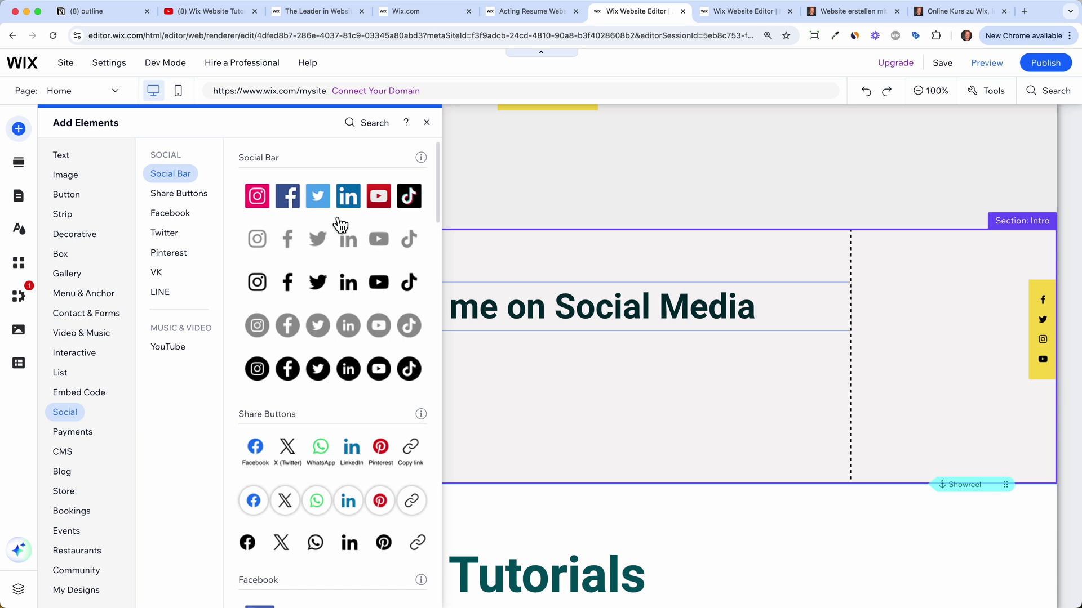
drag(338, 210, 527, 400)
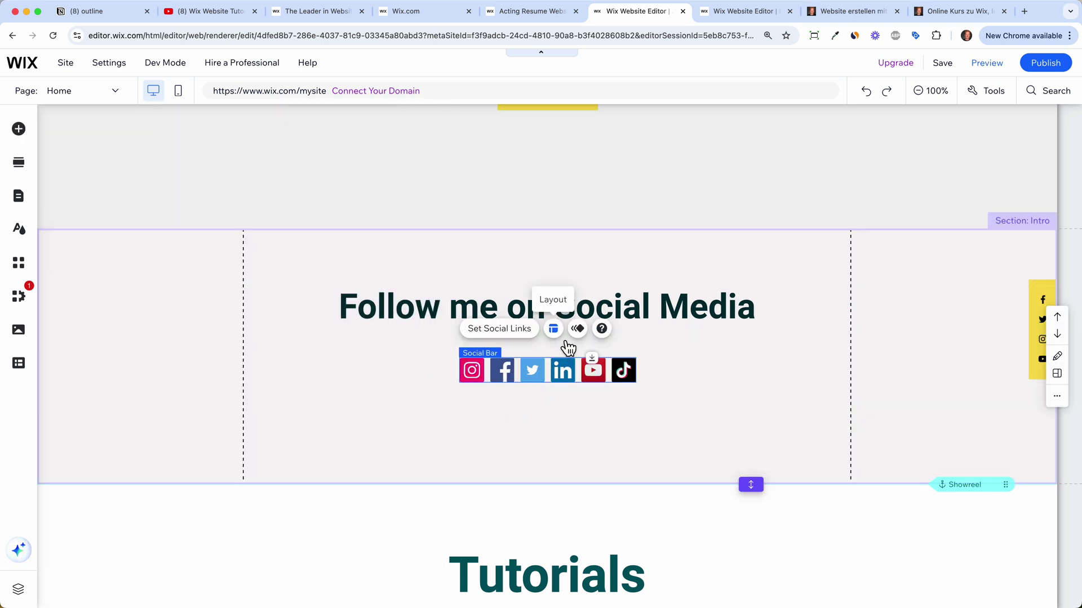
Step: Set the social bar's icon size to 54 px, widen its icon spacing and recentre the bar under the heading
click(561, 331)
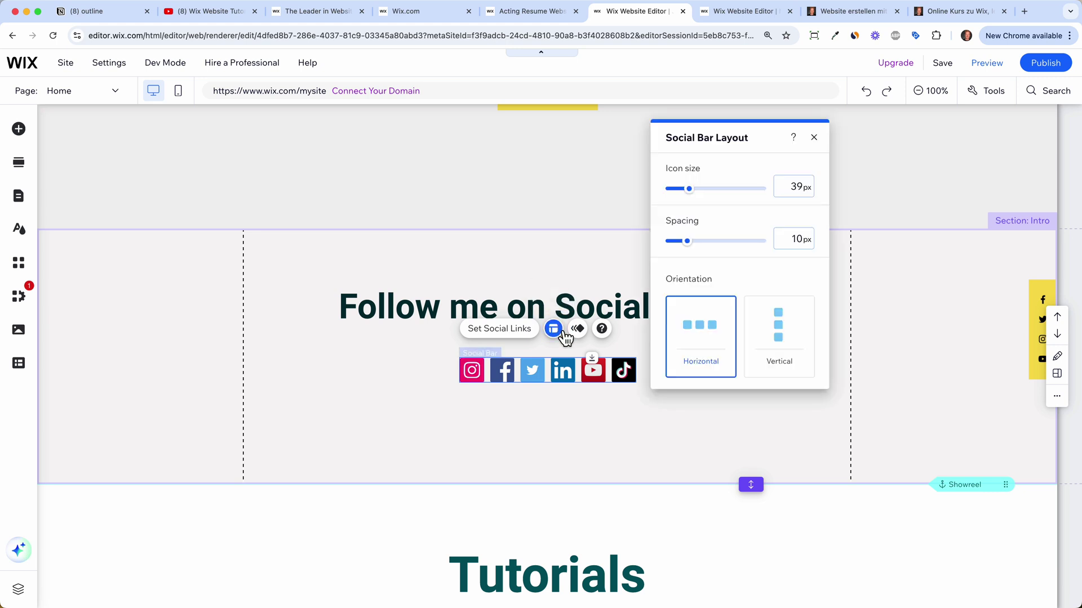
drag(694, 191, 709, 199)
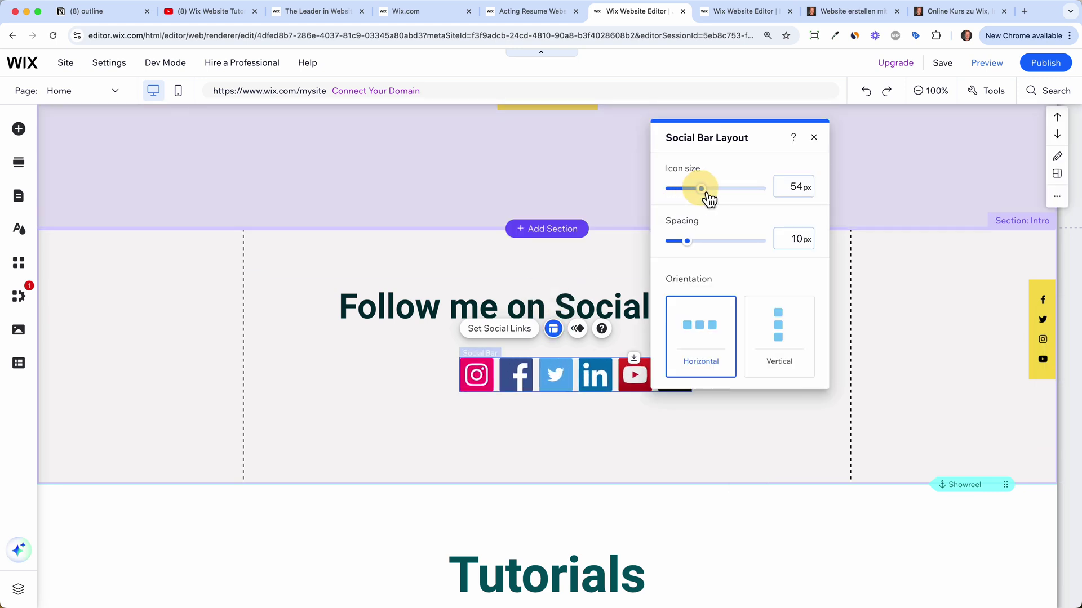
drag(696, 249, 707, 254)
click(589, 438)
drag(621, 368, 582, 358)
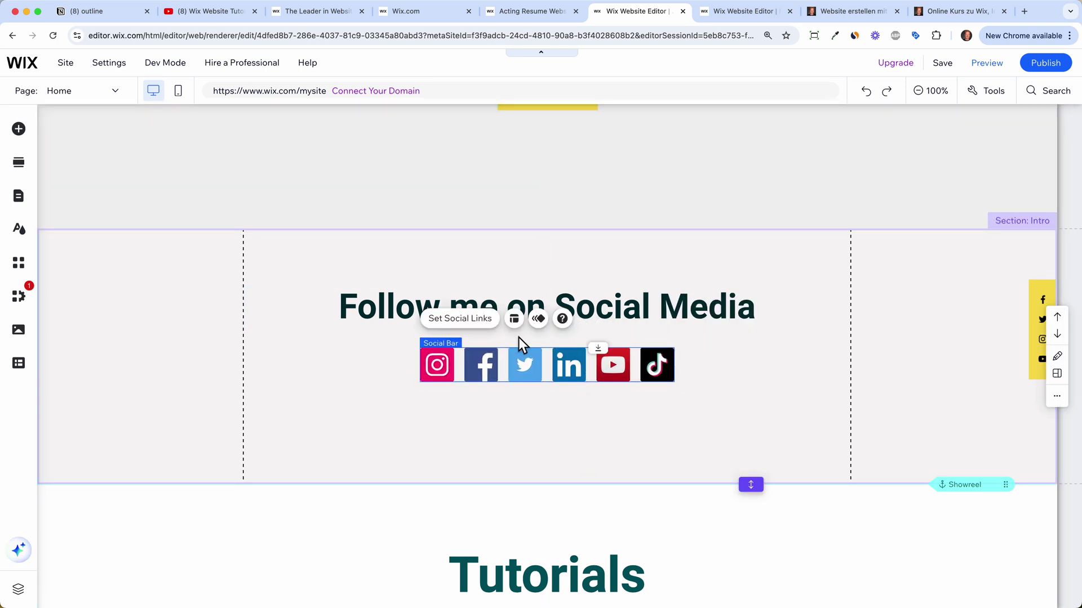
Step: Remove the TikTok icon from the social bar and review the Instagram and YouTube icons' link addresses
click(488, 325)
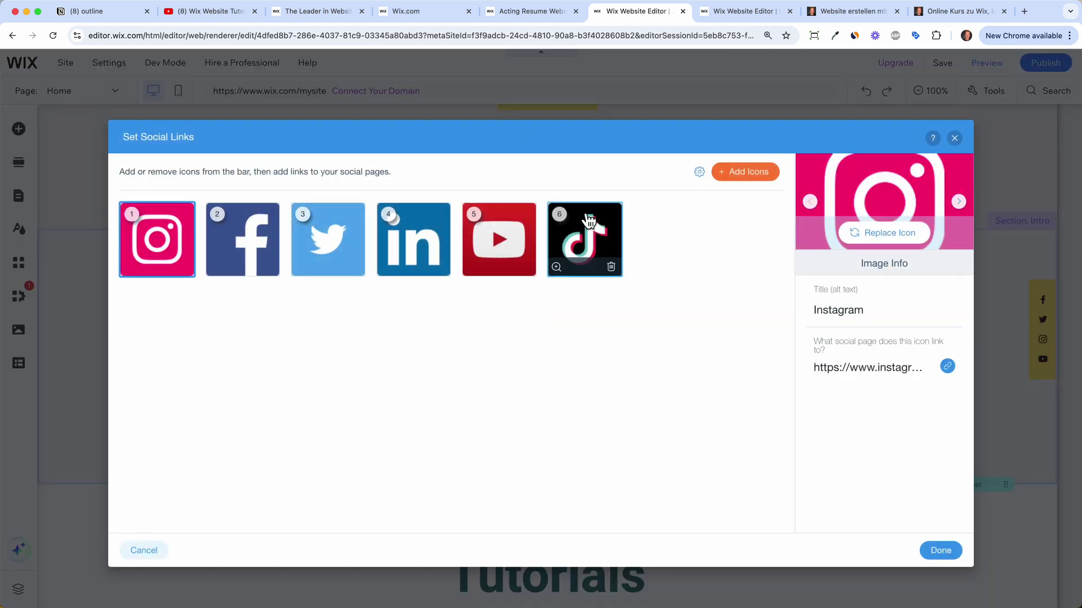
click(615, 269)
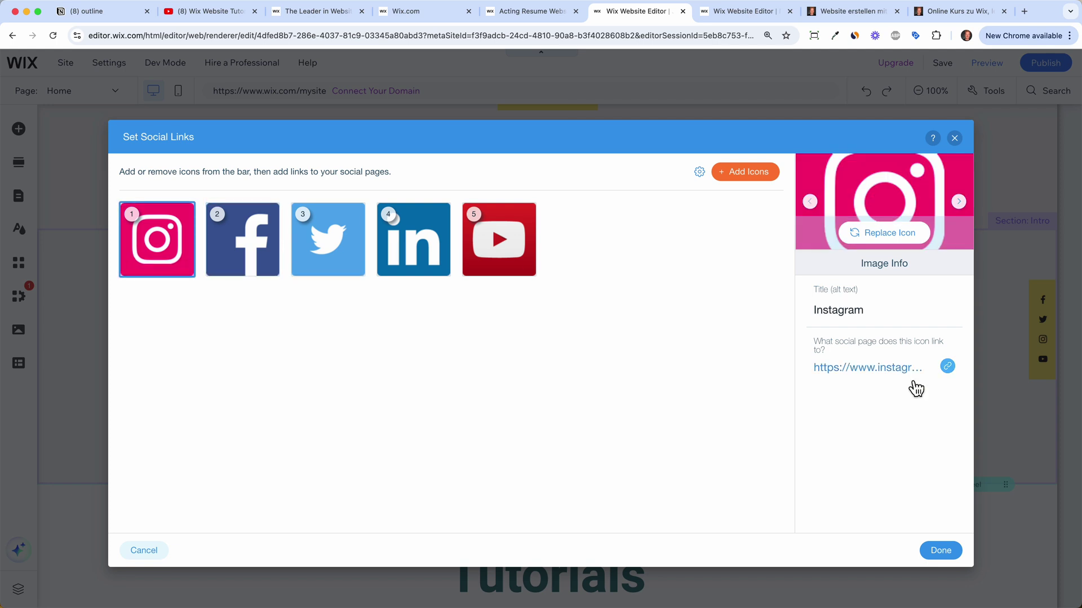
click(887, 368)
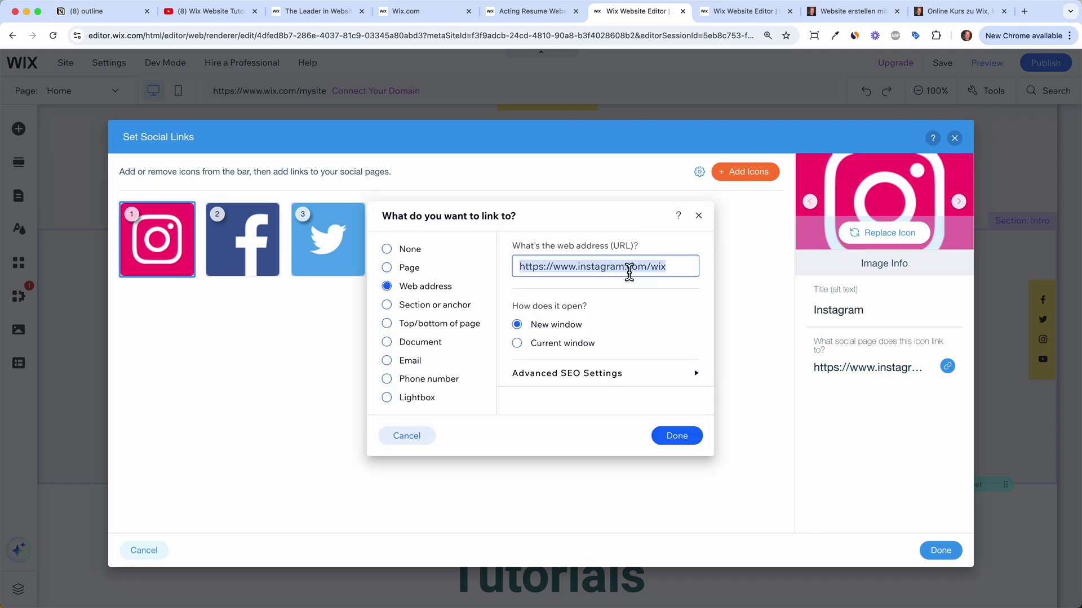
click(698, 215)
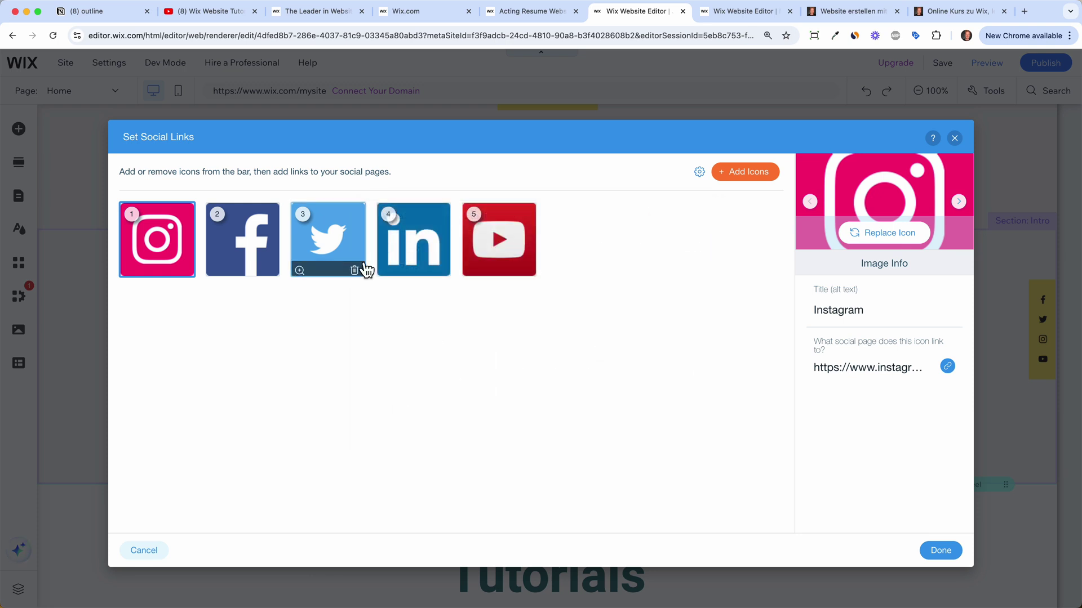
click(491, 248)
click(945, 366)
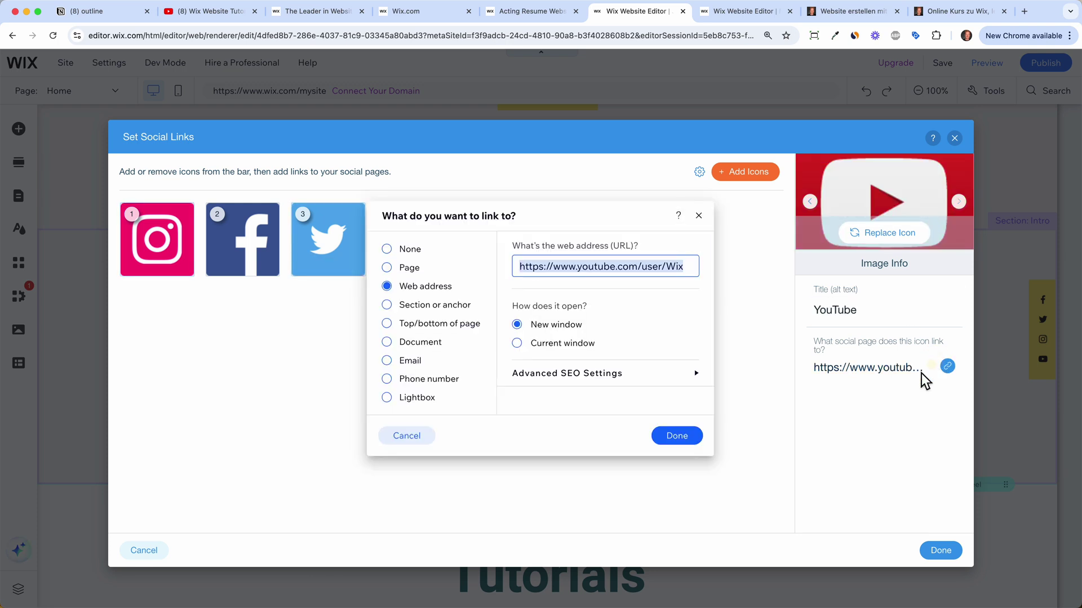
click(676, 436)
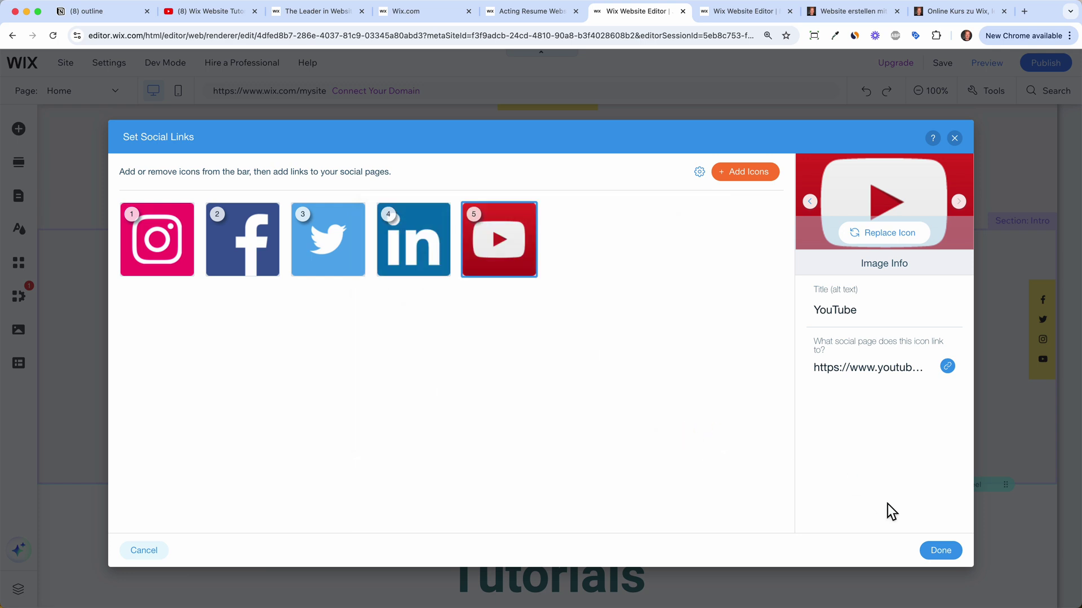
click(940, 550)
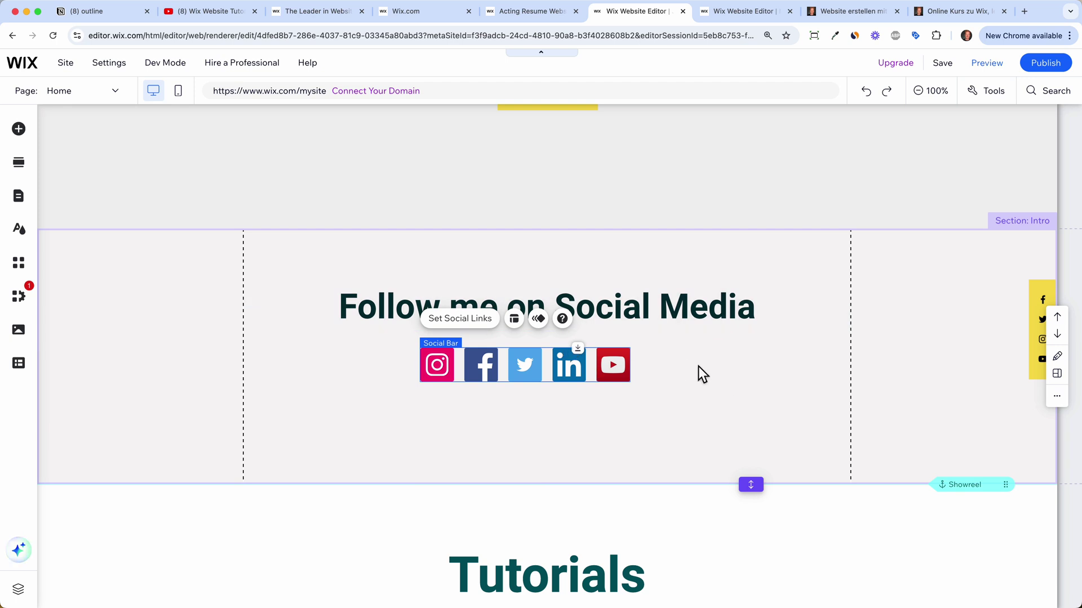
Step: Change the social media section's background to the dark teal theme color #015761
scroll(755, 381, up, 4)
scroll(752, 220, down, 2)
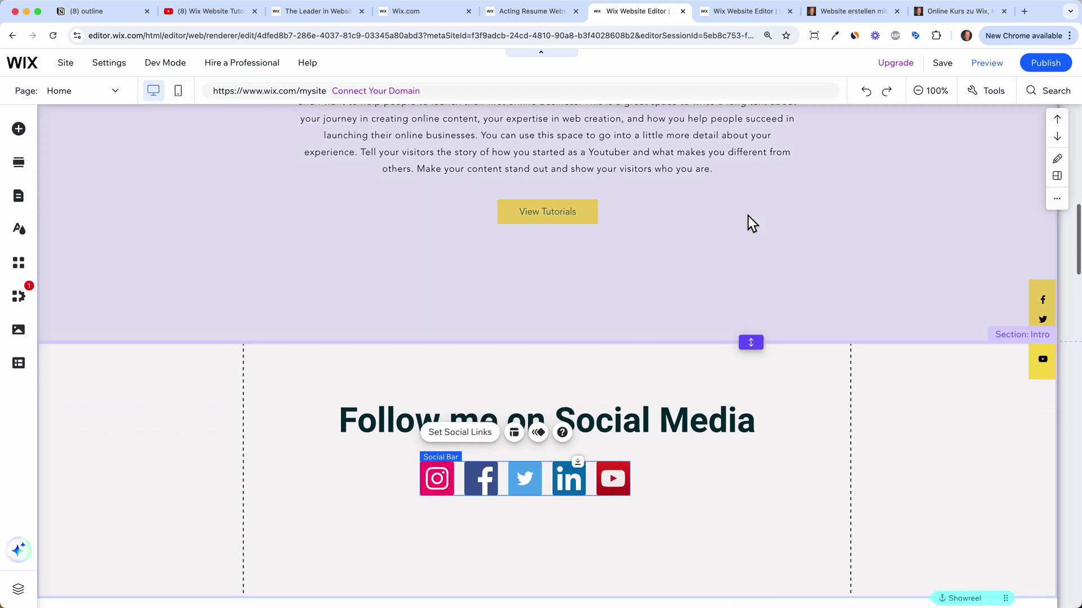
scroll(796, 231, up, 4)
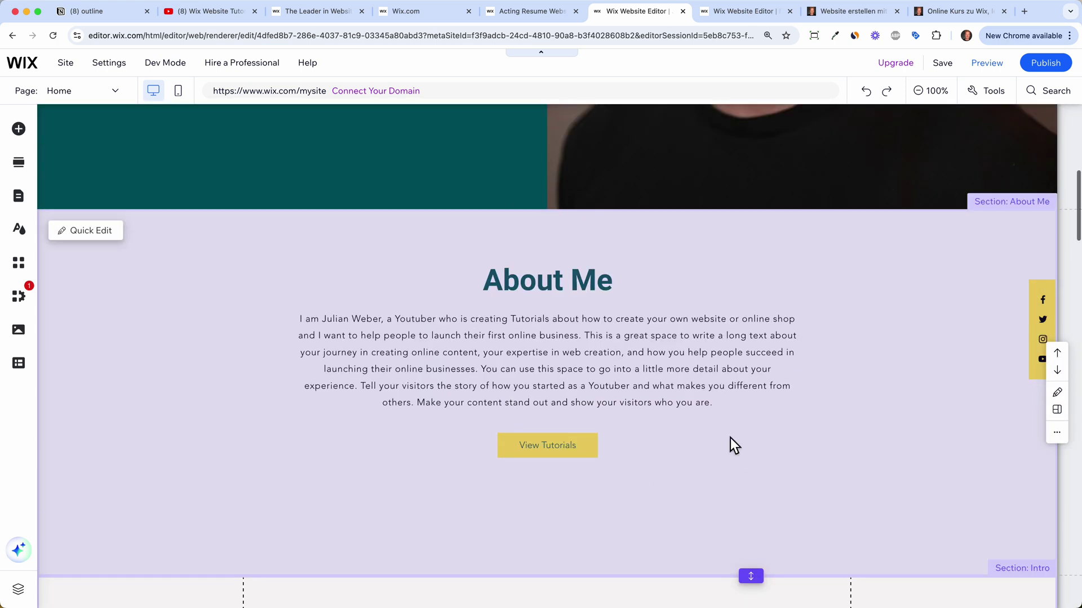
scroll(730, 438, down, 5)
click(874, 355)
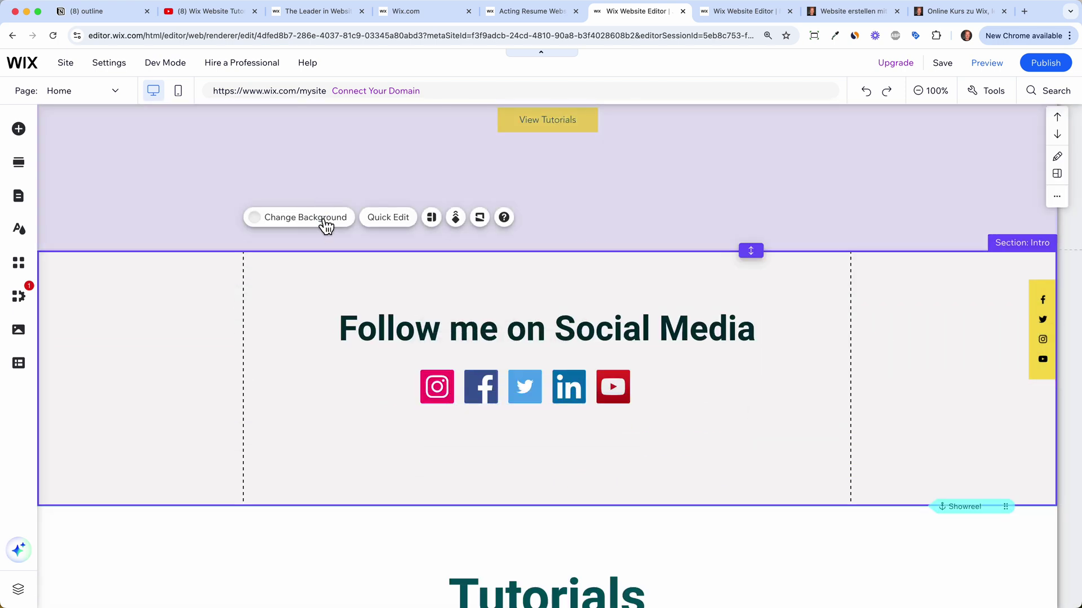
click(326, 221)
click(144, 278)
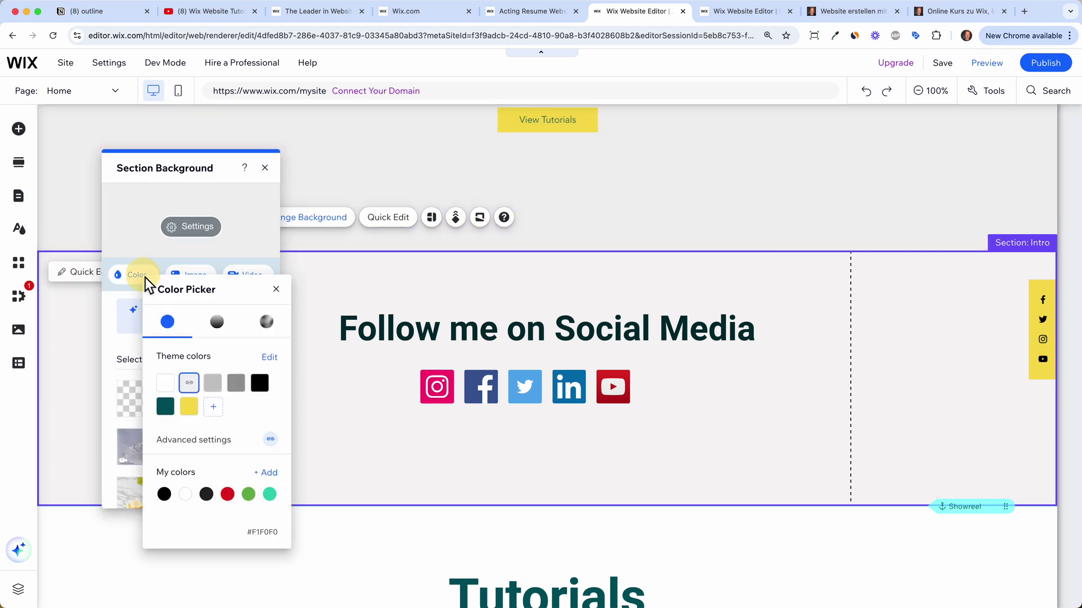
click(168, 409)
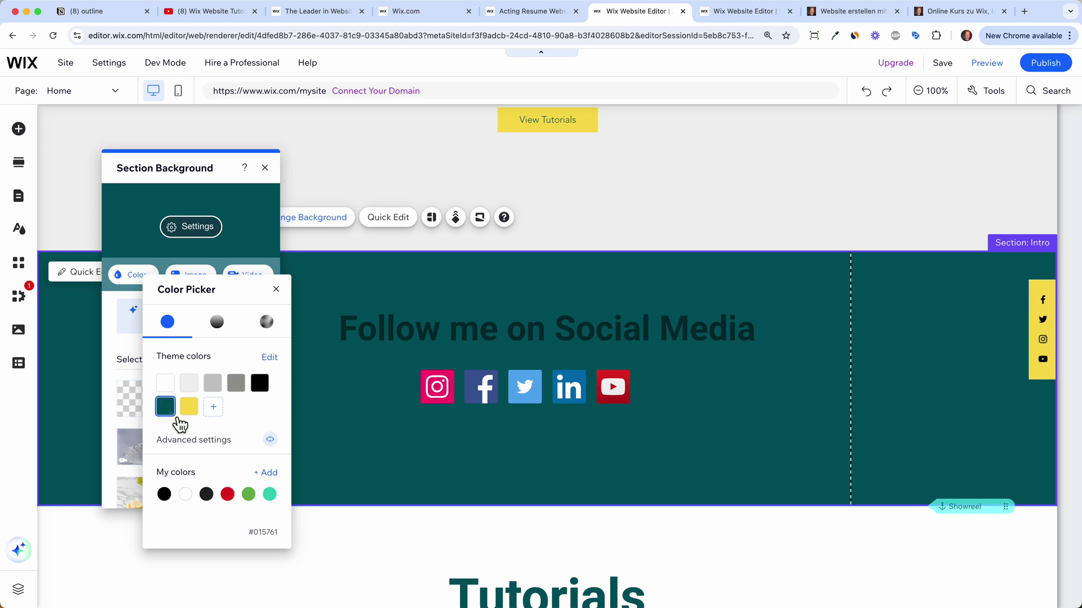
click(276, 289)
Step: Change the "Follow me on Social Media" heading's text color to white
click(388, 322)
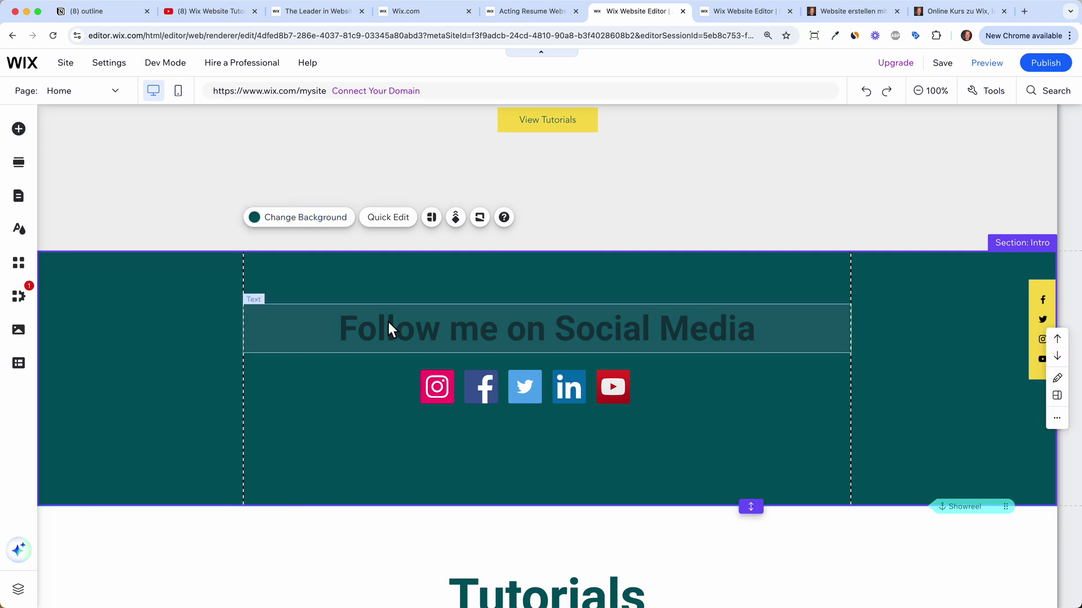
click(369, 325)
click(302, 276)
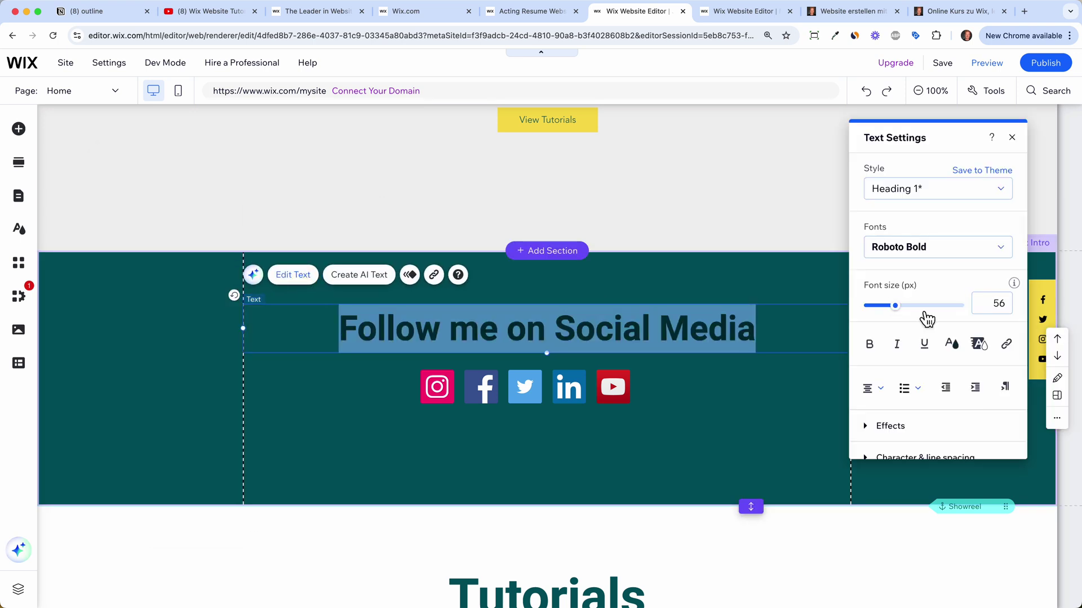
click(959, 345)
click(883, 350)
click(668, 414)
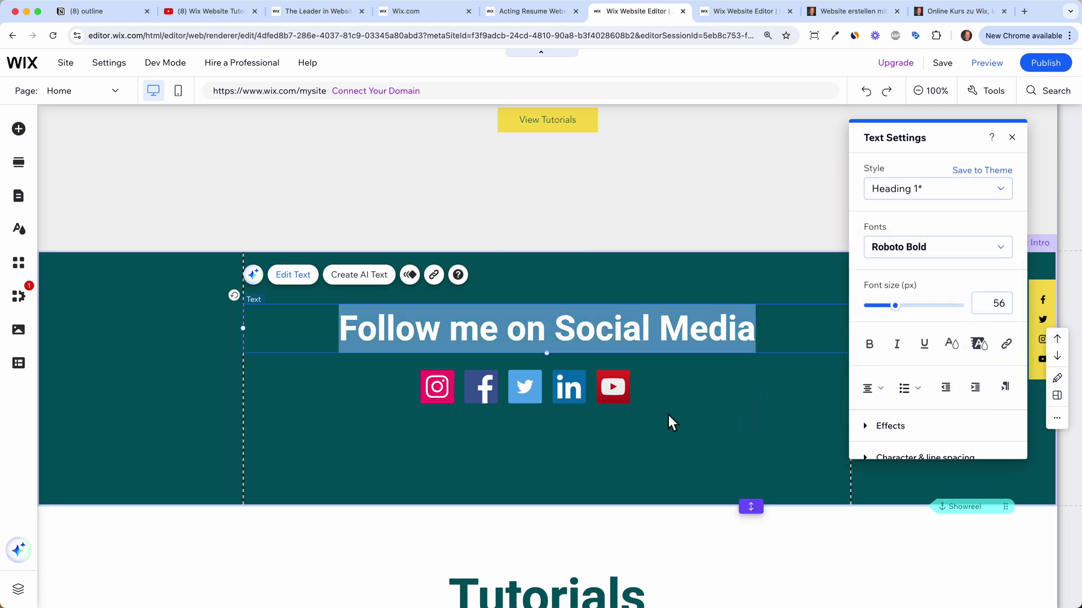
click(668, 415)
Step: Zoom the editor out to 50% and shorten the About Me section by trimming the empty space below the View Tutorials button
click(936, 99)
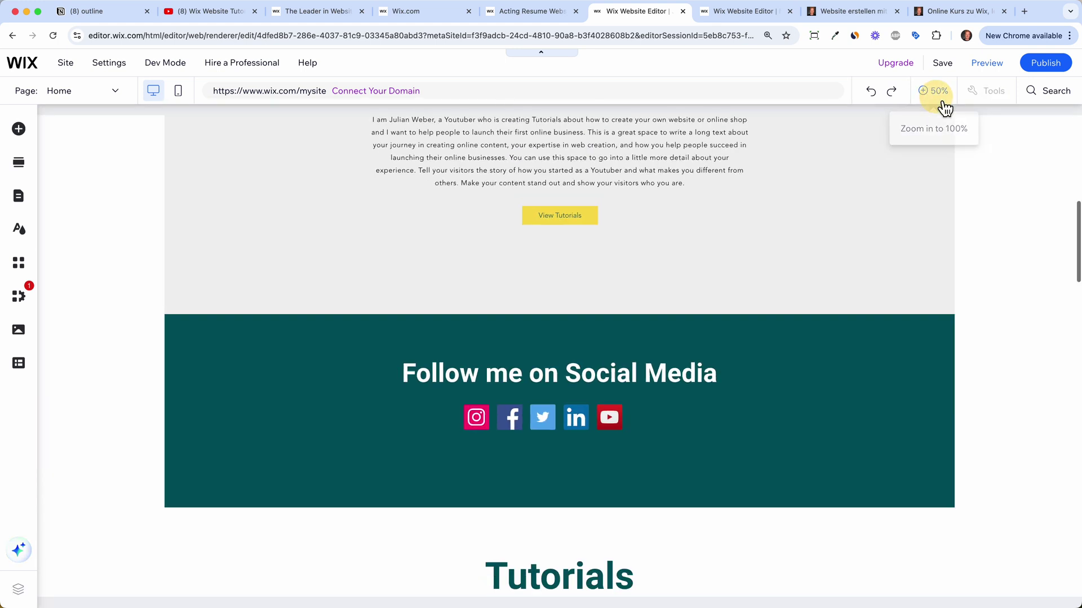
scroll(732, 254, up, 4)
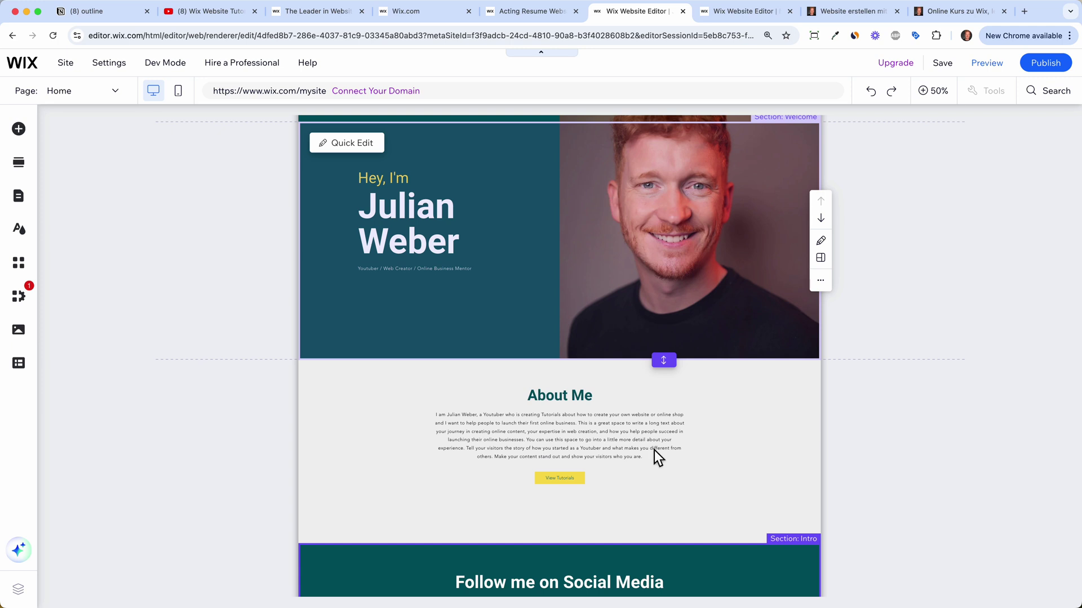
scroll(655, 462, down, 2)
drag(663, 434, 664, 406)
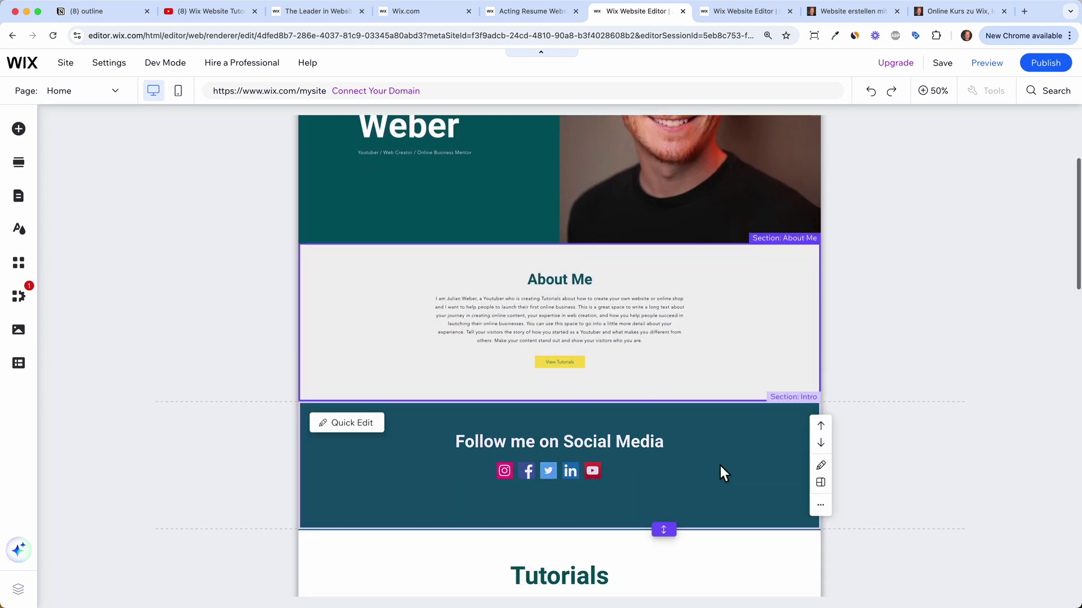
Step: Move the About Me section down one place and back up, then open its additional actions
scroll(720, 466, down, 3)
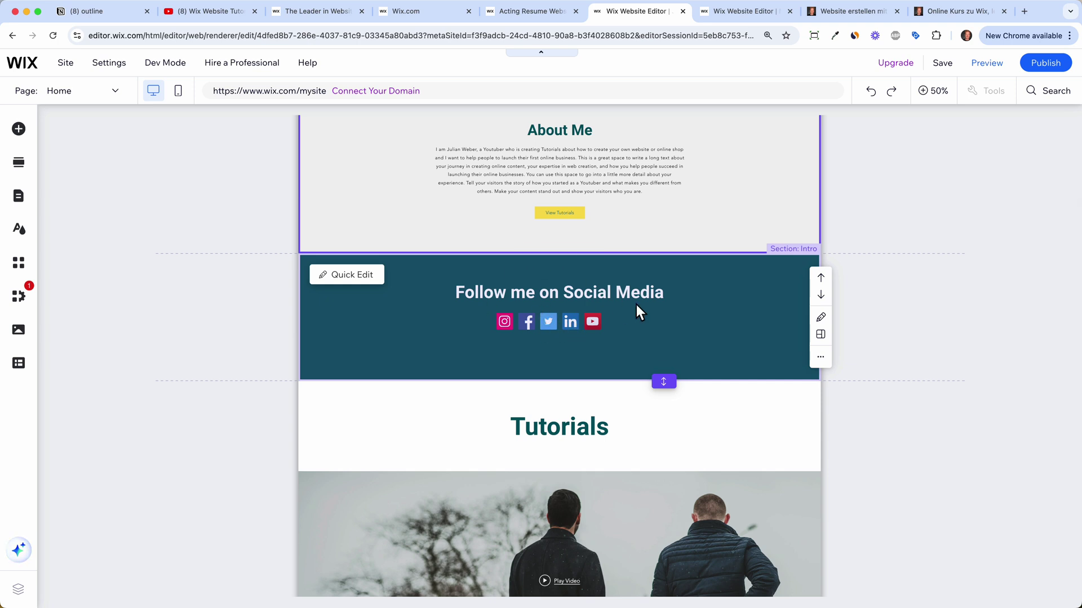
scroll(766, 273, up, 3)
scroll(763, 298, up, 3)
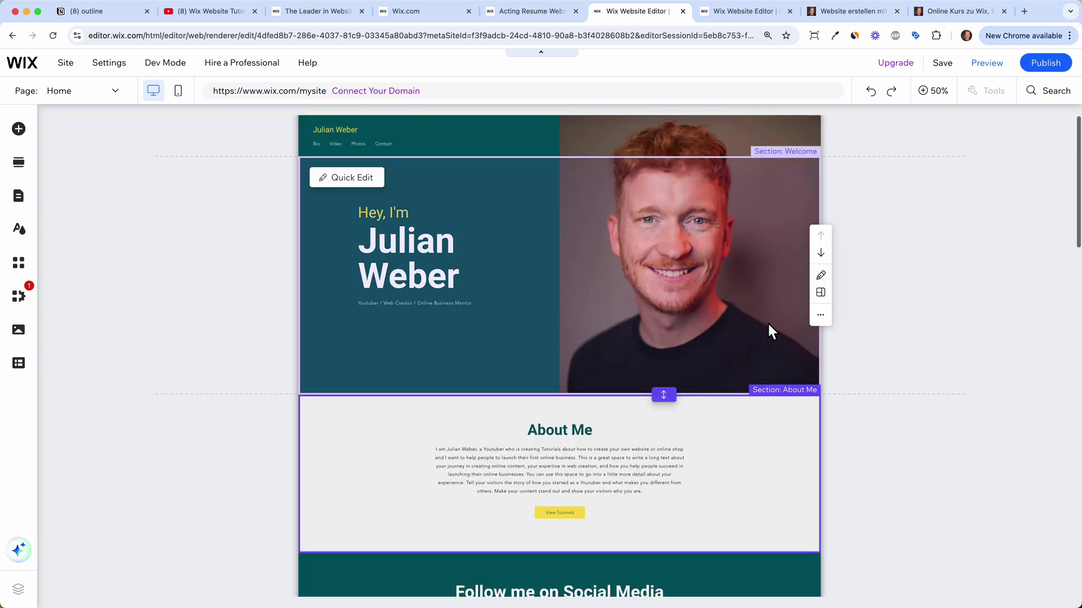
scroll(772, 360, down, 3)
click(775, 393)
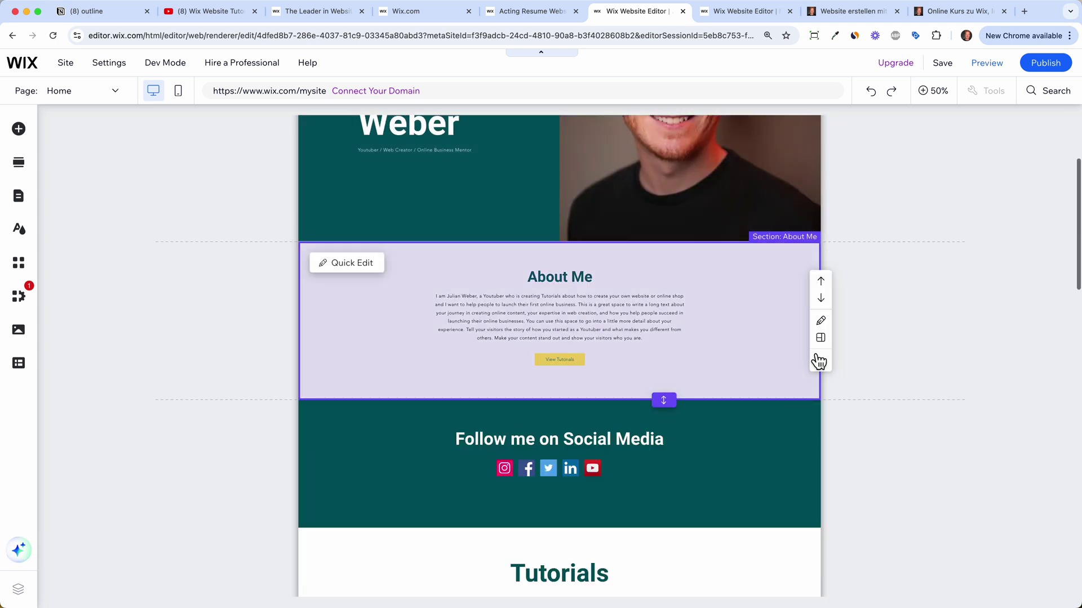
click(828, 307)
click(827, 197)
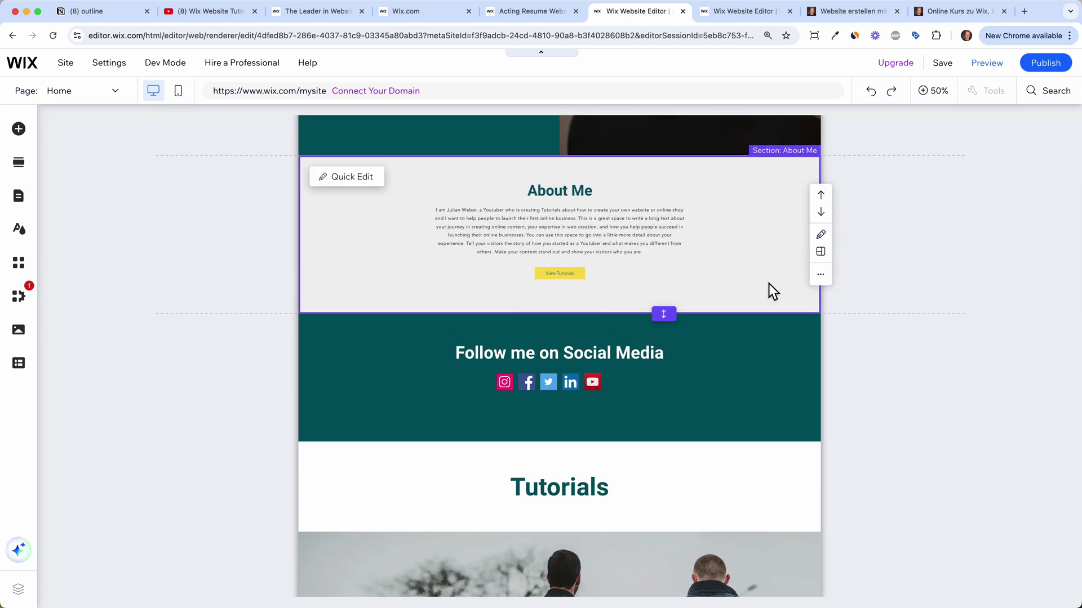
click(821, 274)
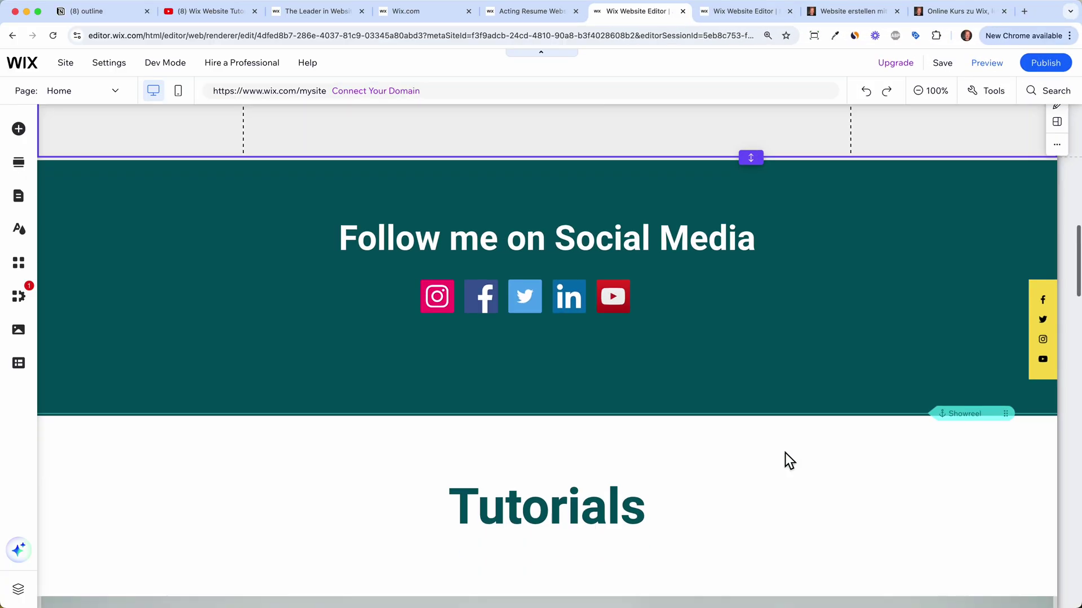
scroll(785, 453, down, 2)
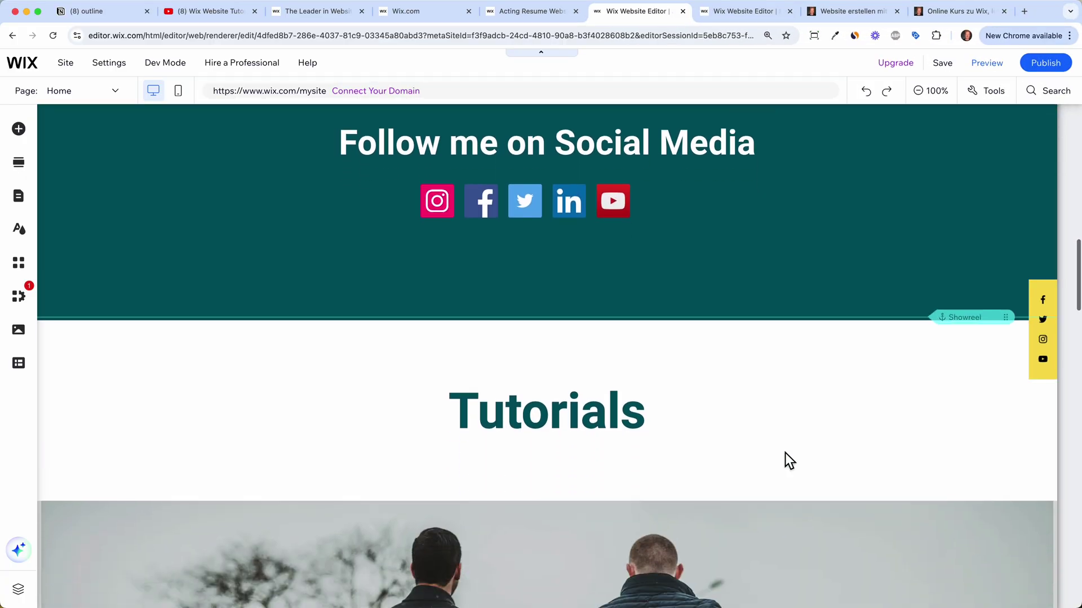
scroll(785, 453, down, 4)
scroll(675, 410, down, 5)
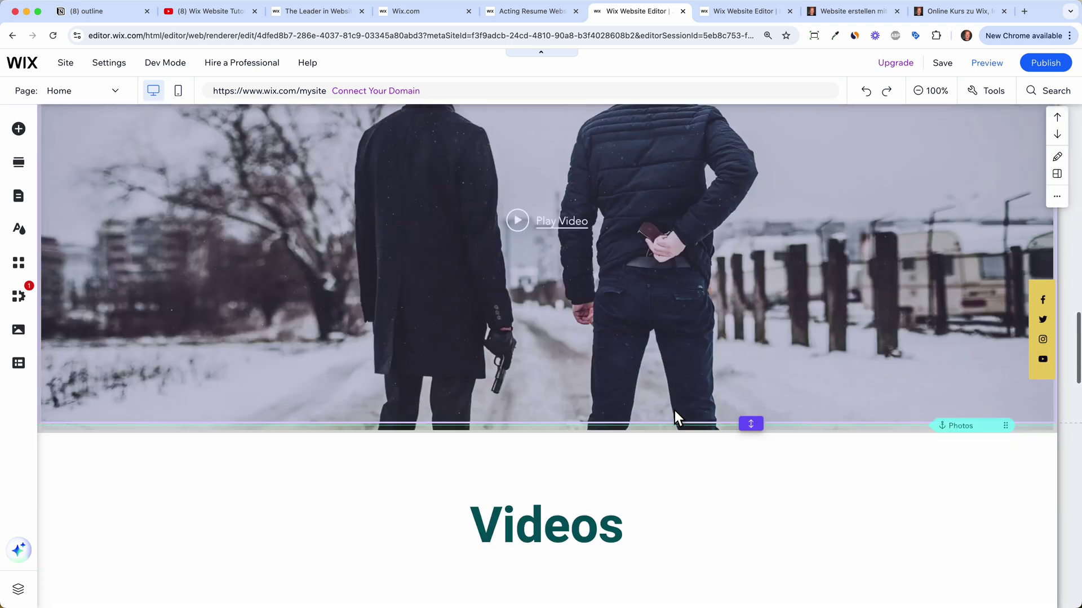
scroll(674, 411, up, 3)
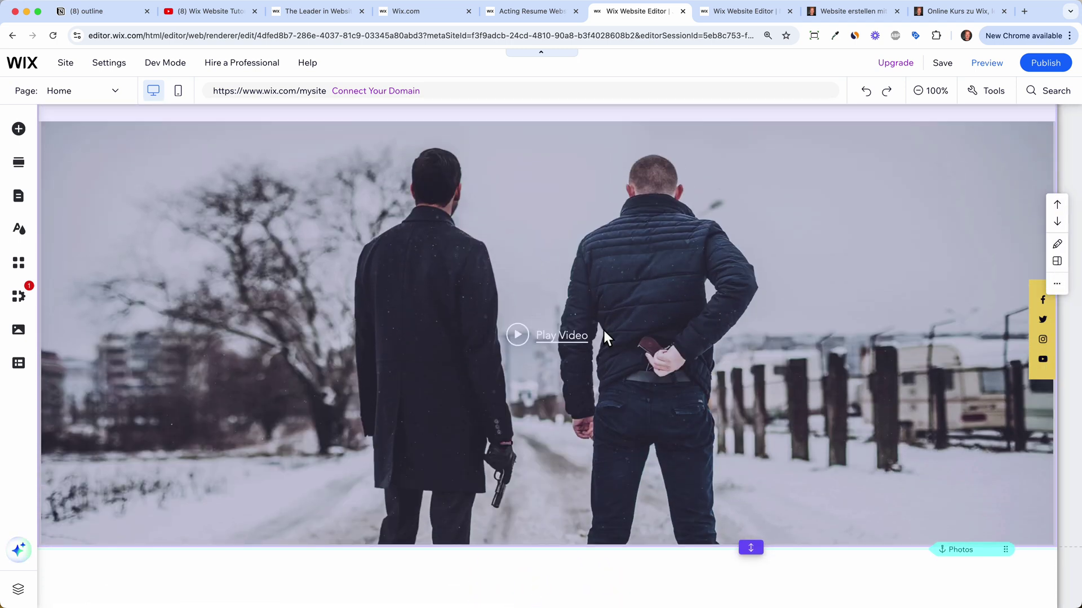
click(672, 260)
click(684, 254)
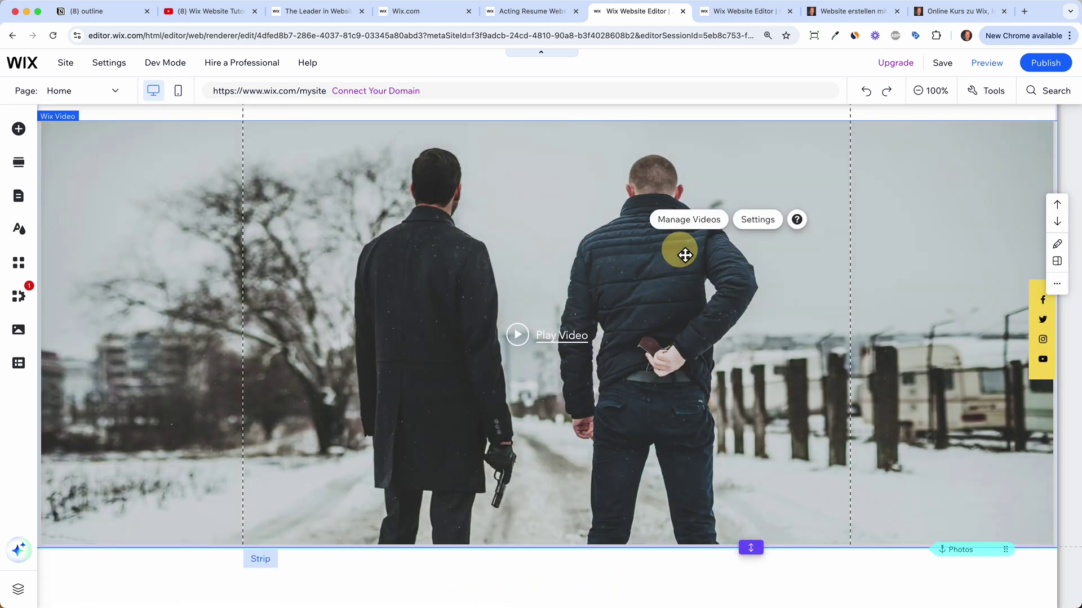
click(718, 231)
click(650, 291)
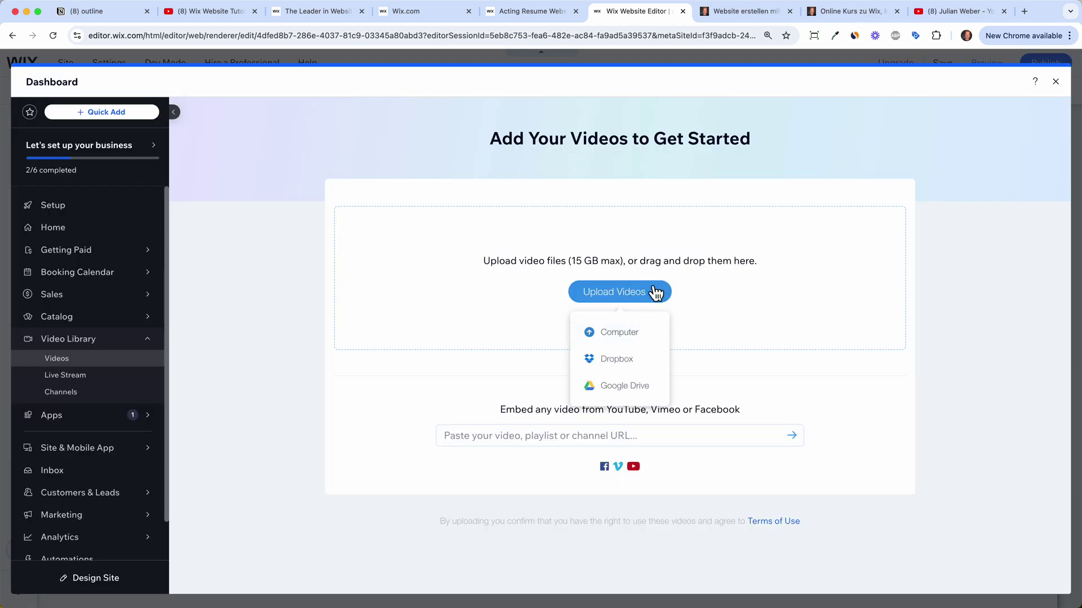
click(539, 437)
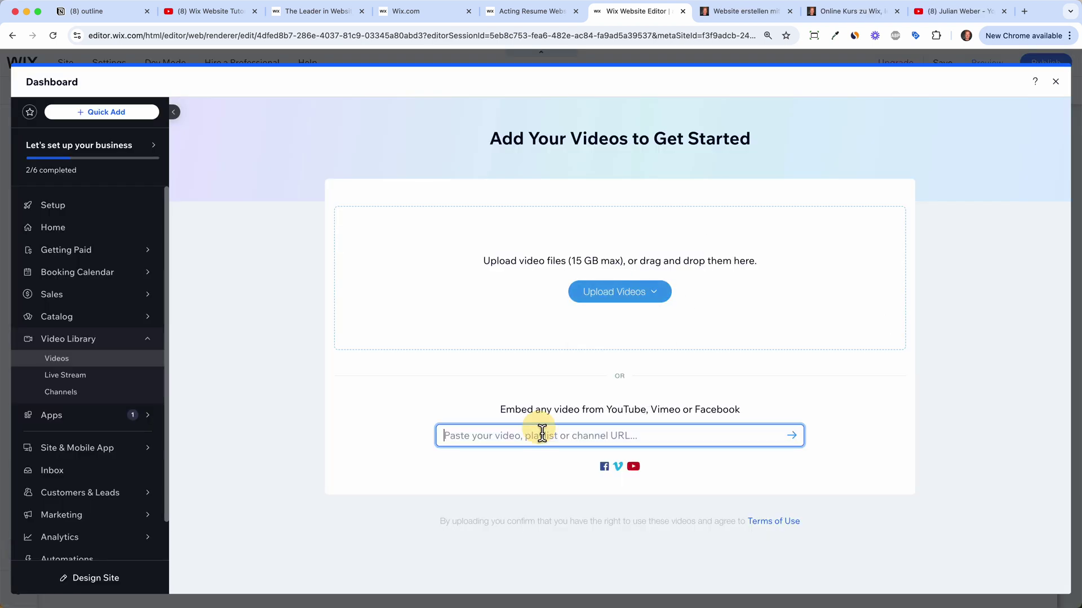
text(https://youtu.be/gRKnlX1cO9w?si=ksubKiGn5s8kuiHq)
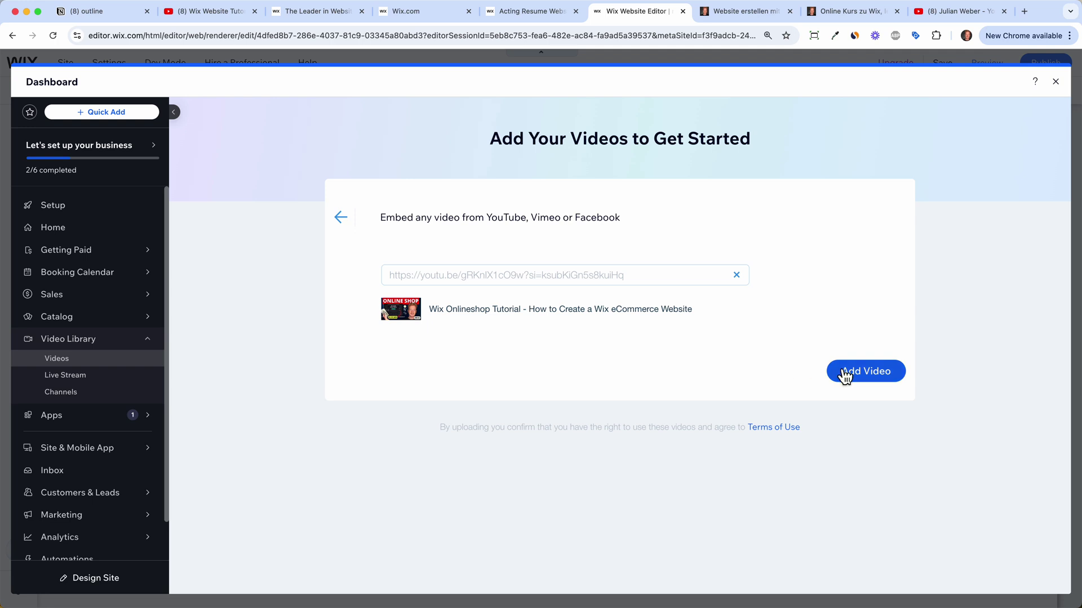
click(843, 372)
click(965, 177)
click(1063, 89)
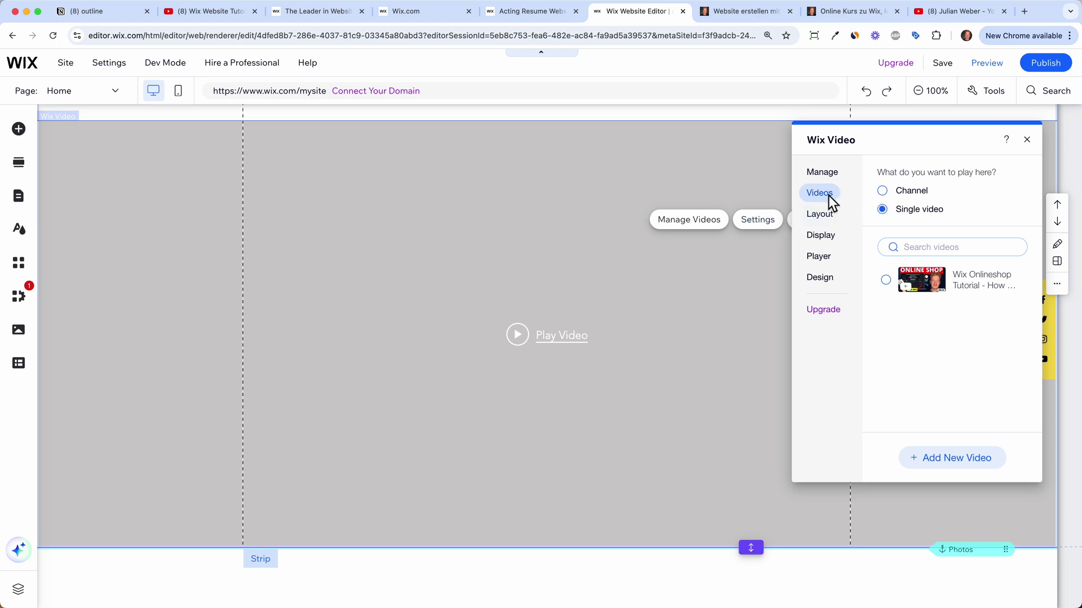
Step: Select the Wix Onlineshop Tutorial as the player's single video and set the player layout to Compact
click(887, 283)
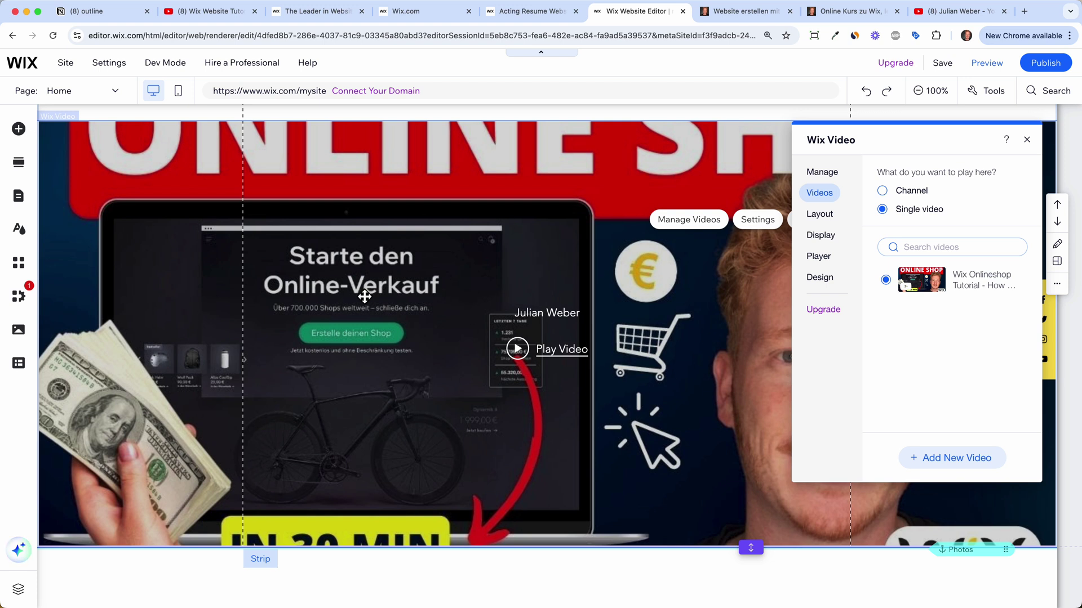
click(828, 217)
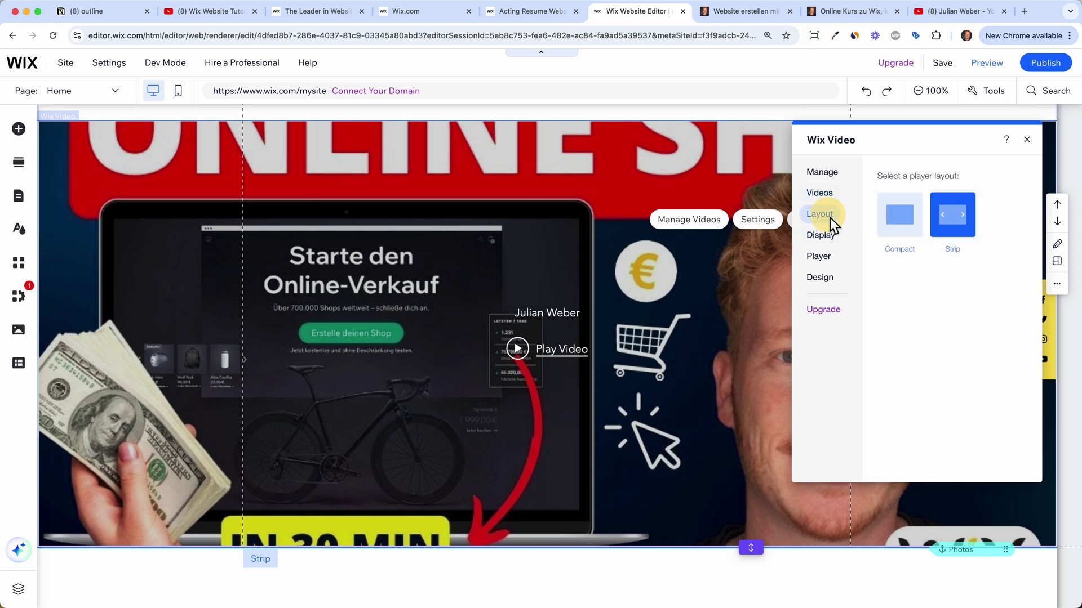
click(914, 230)
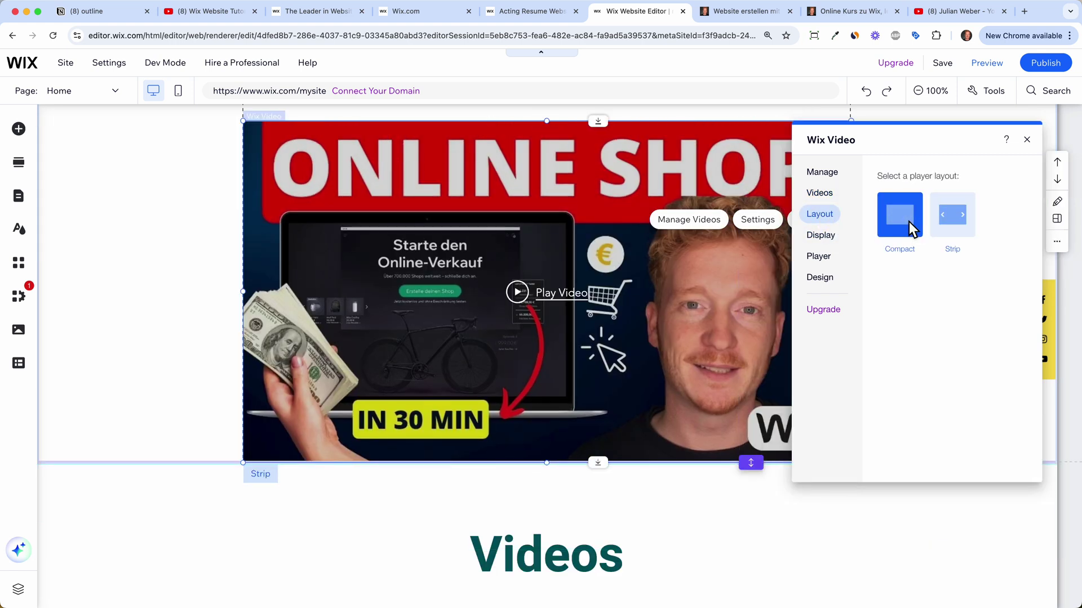
key(Escape)
Step: Move the video up closer beneath the Tutorials heading, and shift the heading and video higher in the section
scroll(815, 249, up, 2)
scroll(815, 250, up, 3)
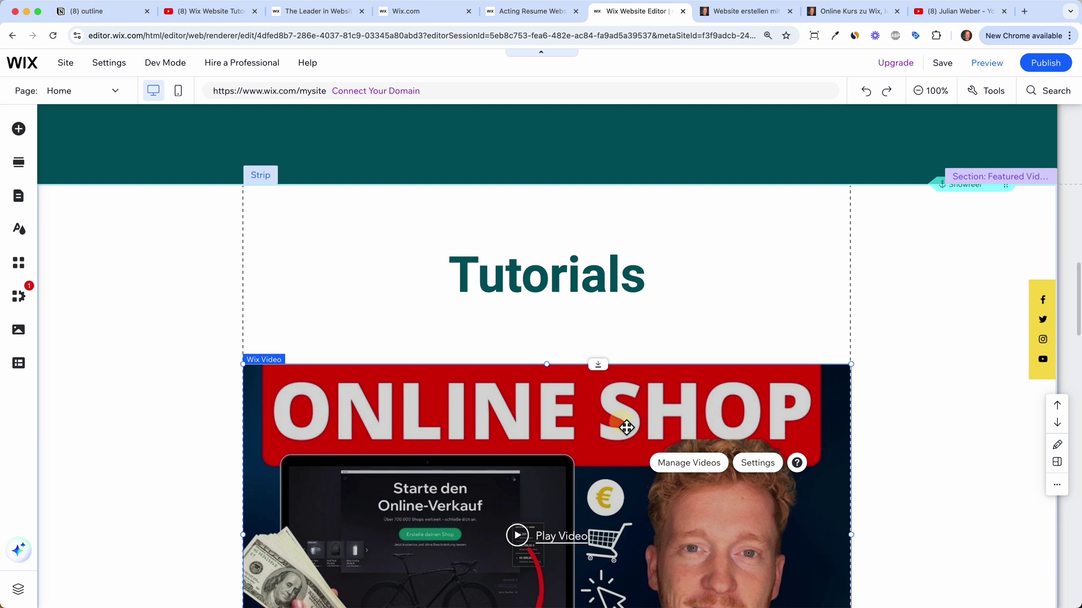
drag(623, 425, 623, 367)
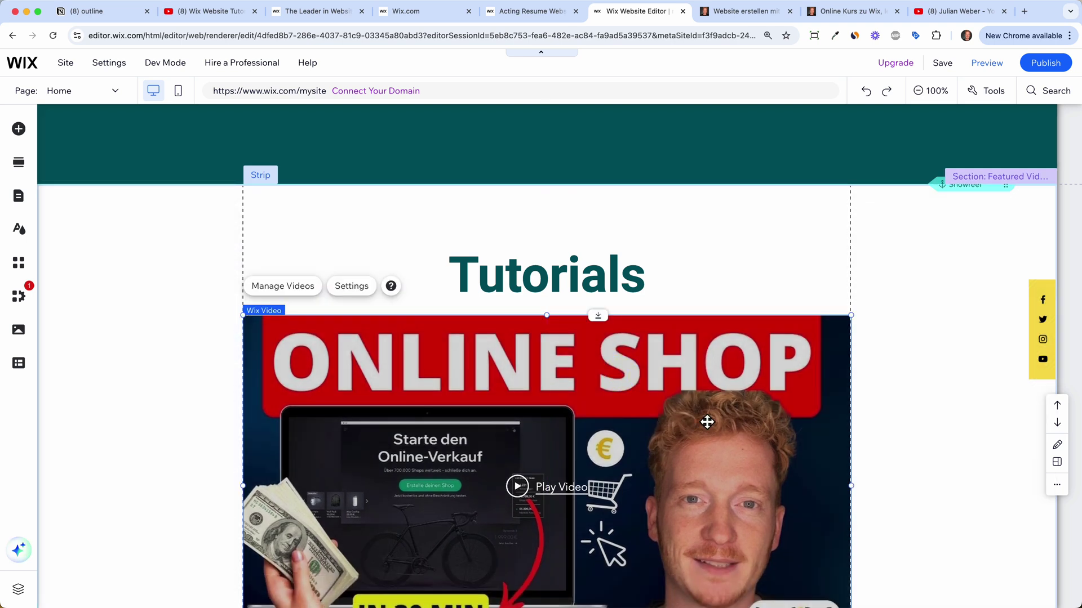
scroll(707, 420, down, 3)
scroll(707, 422, up, 4)
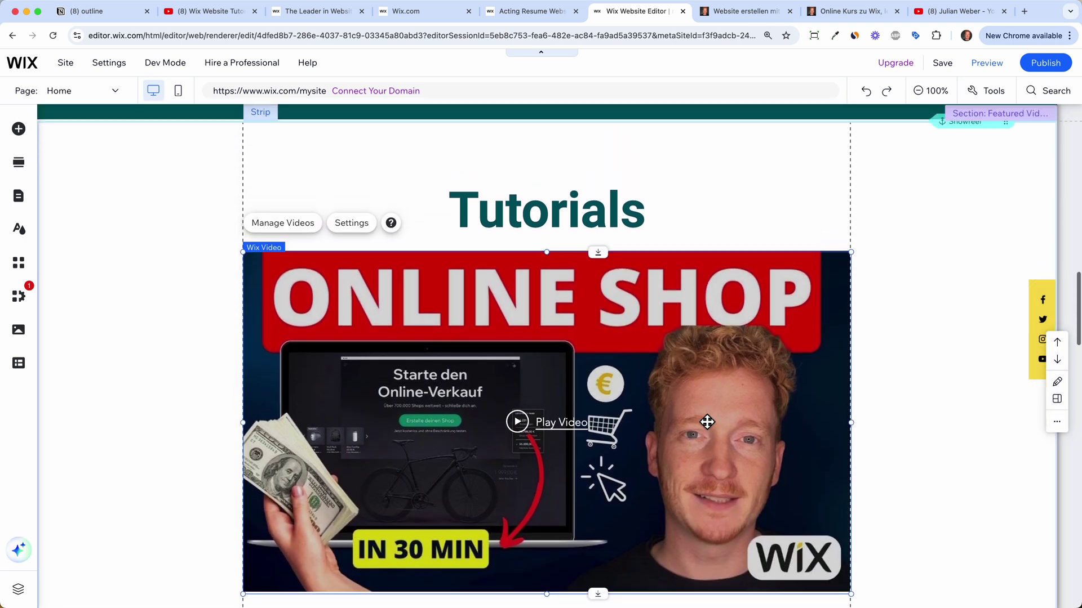
click(608, 266)
drag(609, 265, 610, 238)
drag(608, 360, 610, 333)
scroll(646, 394, down, 5)
click(648, 397)
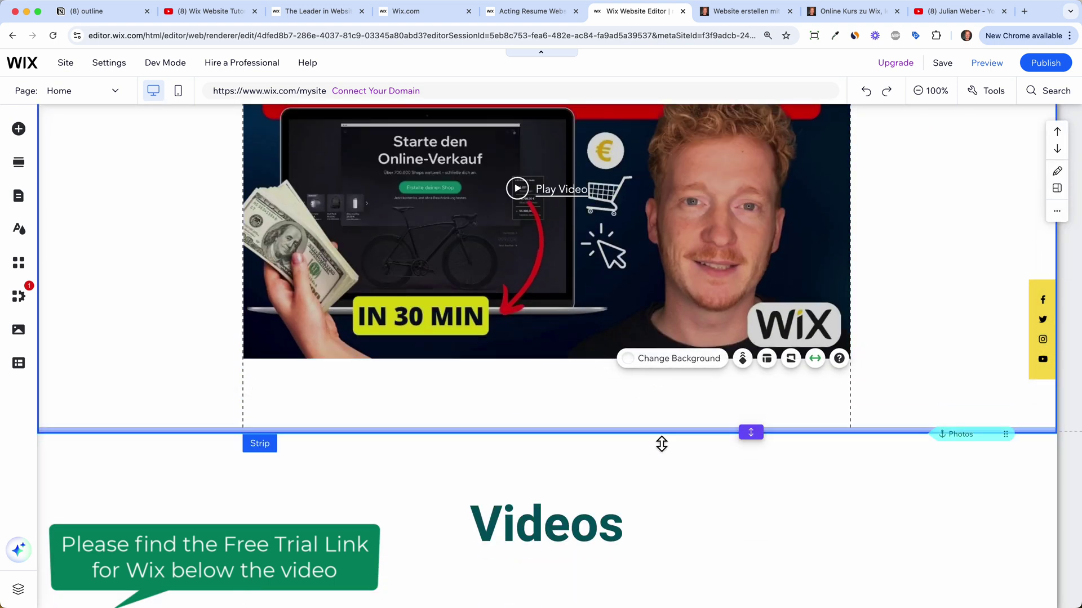
Step: Delete the Portfolio section with the Videos heading and the photo gallery
scroll(676, 444, down, 2)
scroll(676, 444, down, 3)
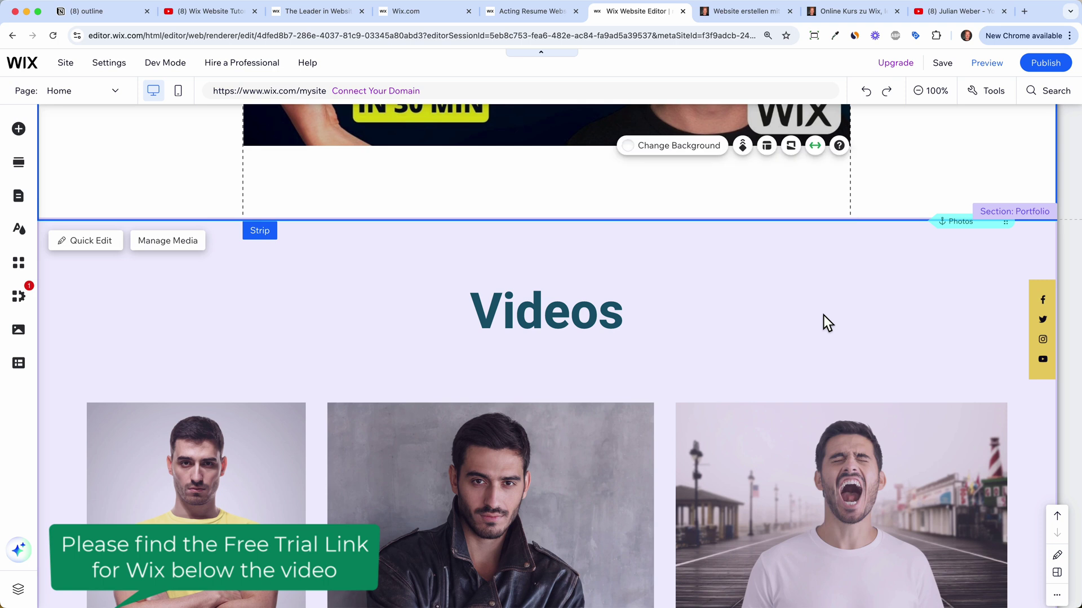
scroll(823, 315, down, 5)
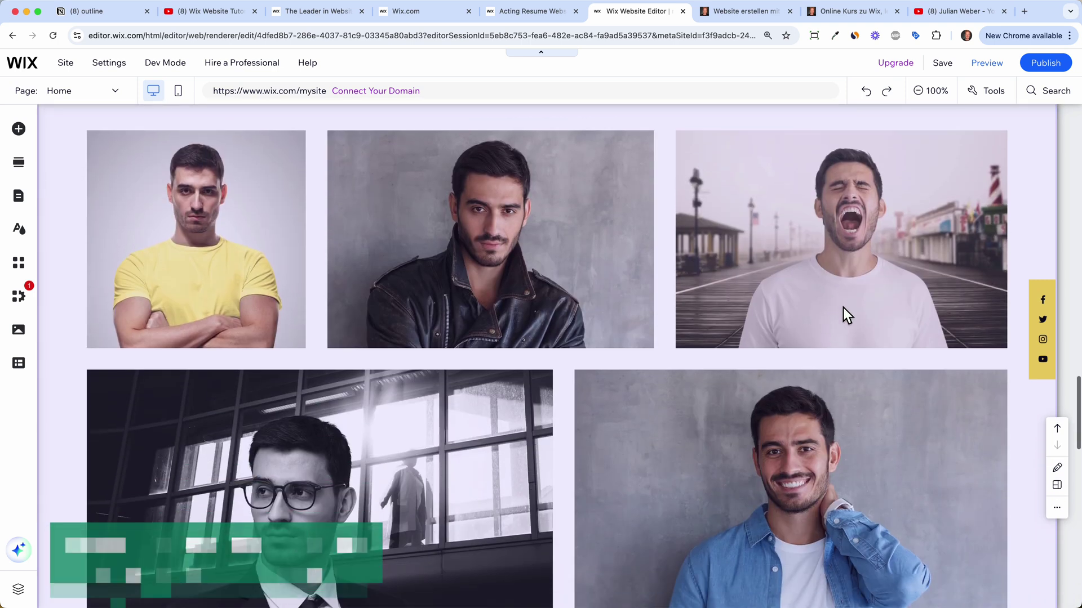
scroll(793, 468, down, 2)
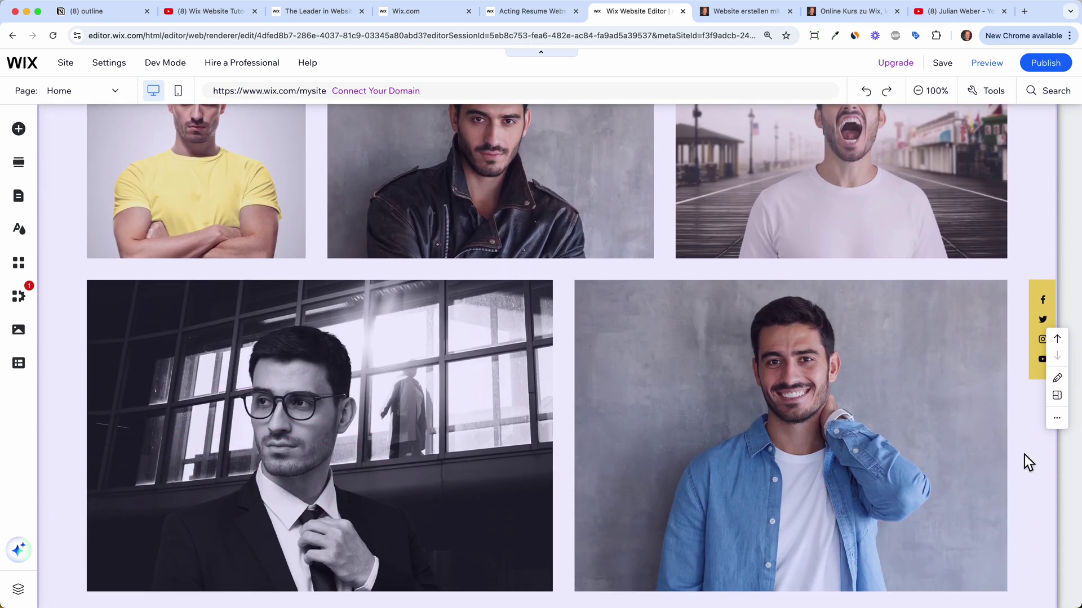
click(1064, 426)
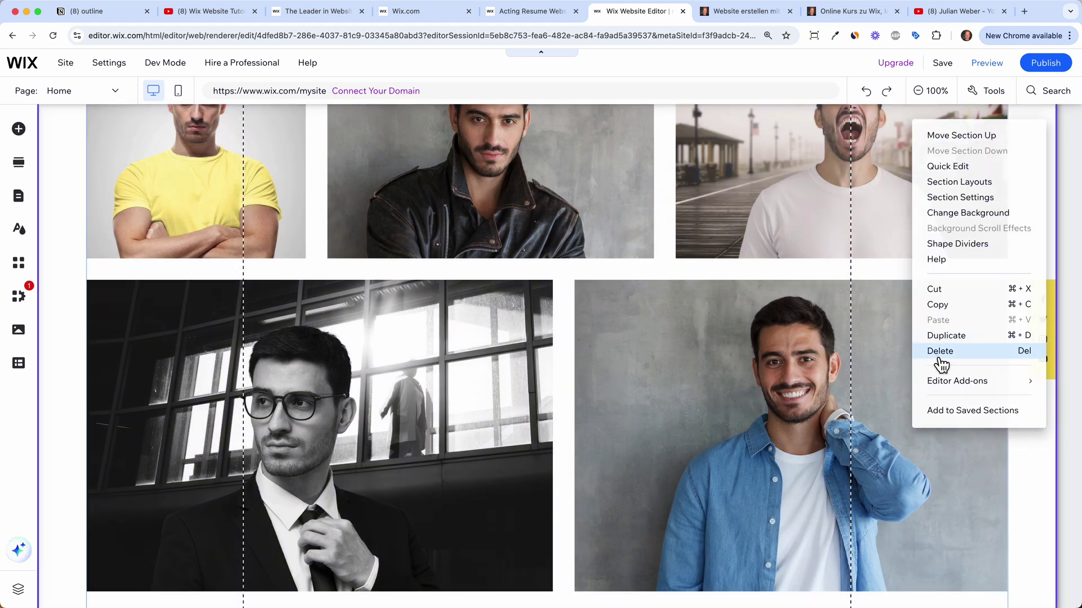
click(939, 351)
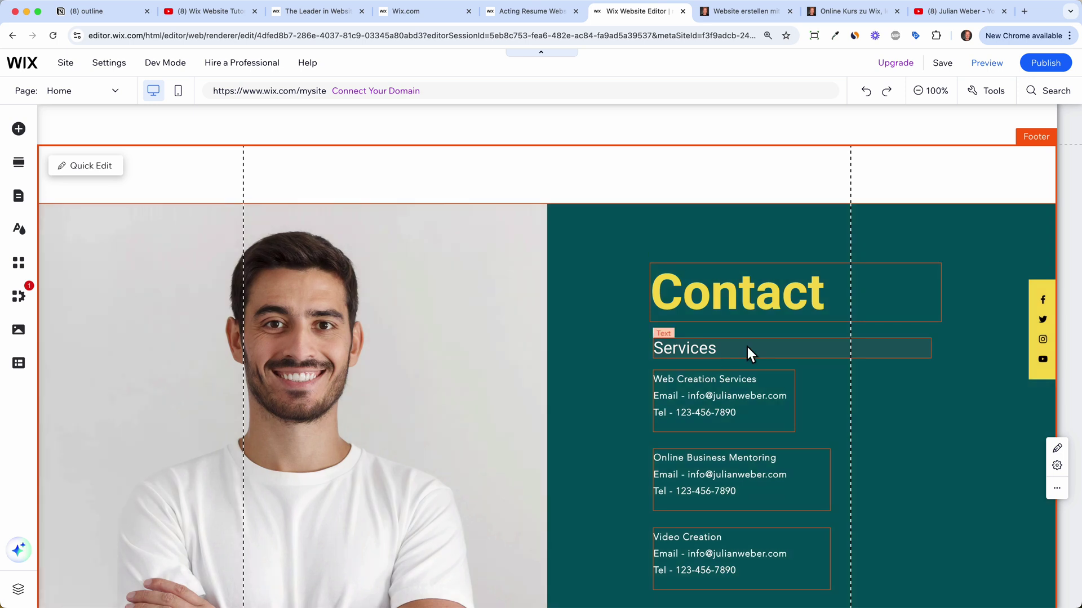
Step: Delete the Contact column and the remaining portrait photo strip from the footer
scroll(726, 468, down, 3)
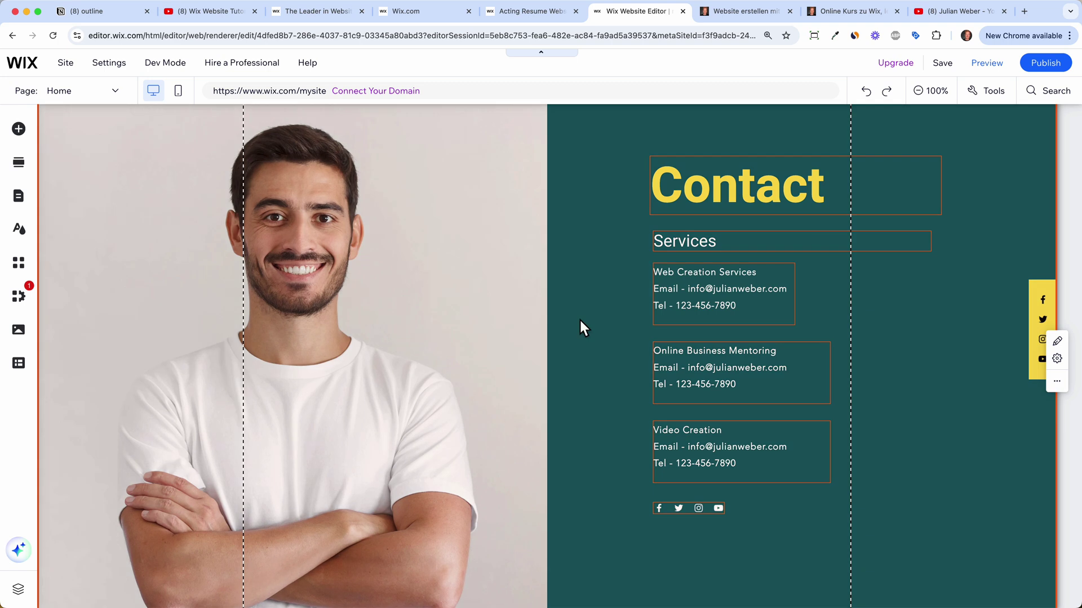
scroll(580, 320, up, 1)
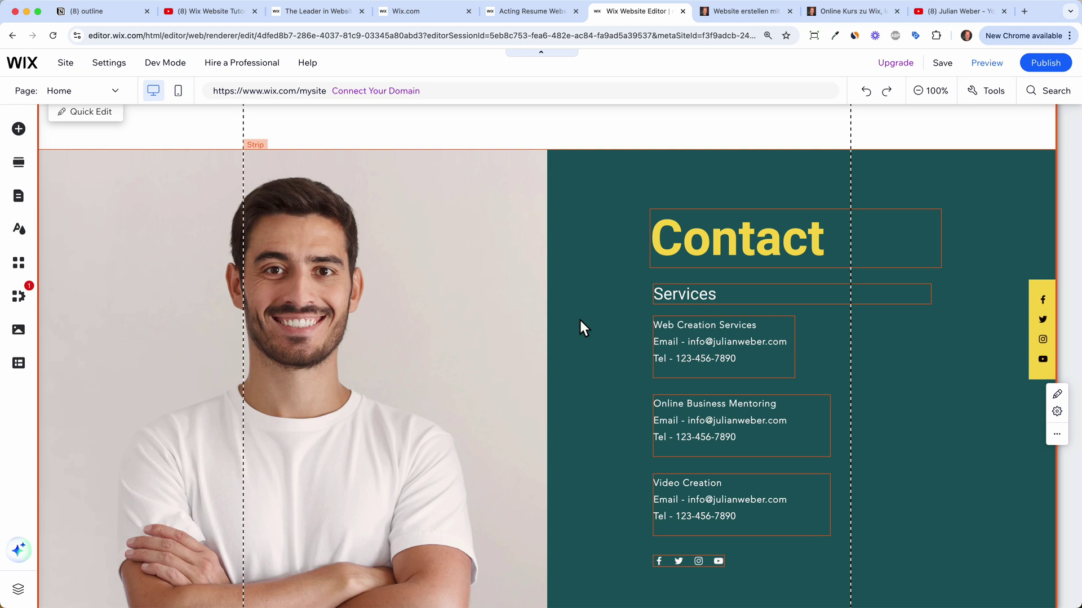
click(580, 320)
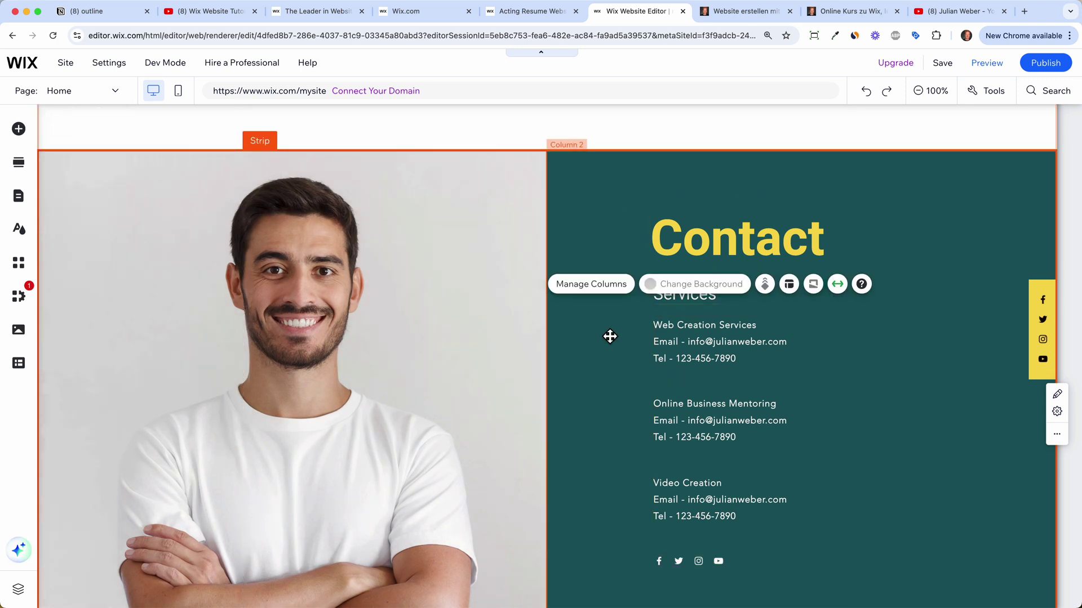
key(Delete)
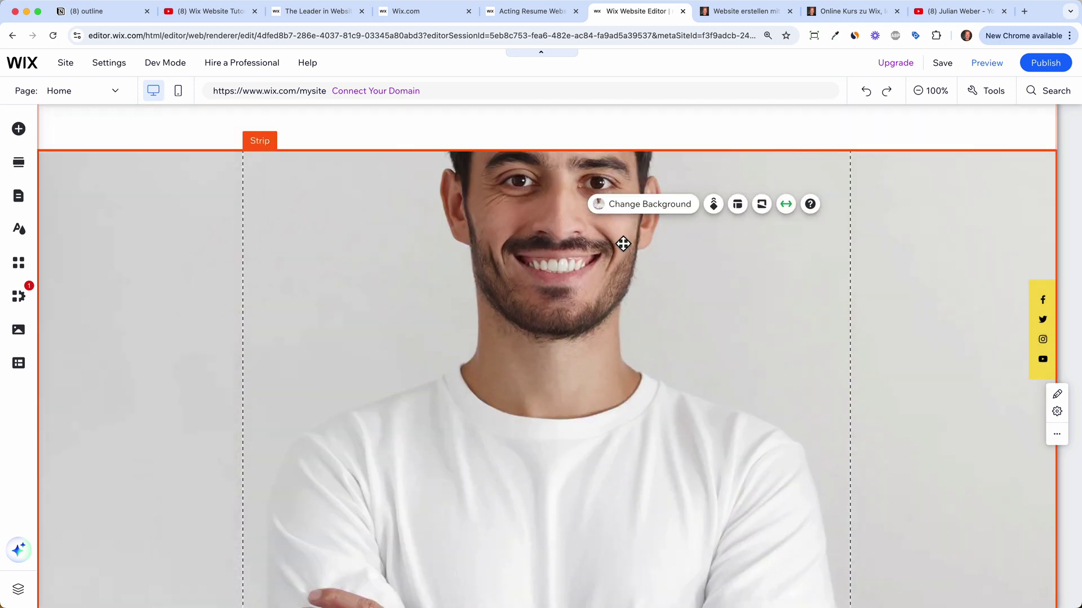
key(Delete)
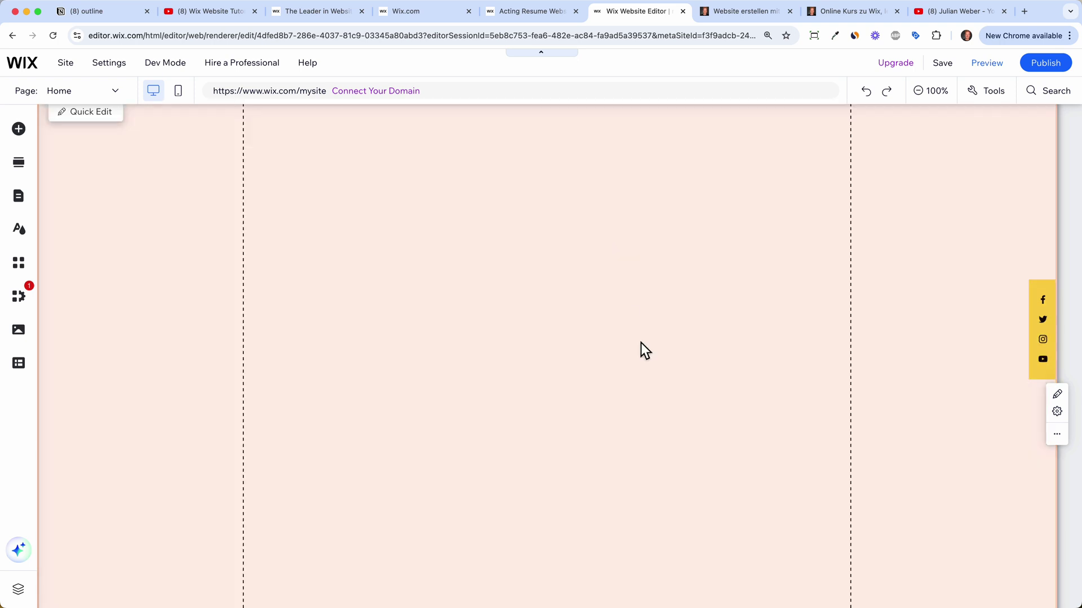
Step: Move the copyright text up to just below the footer's upper edge
scroll(641, 342, down, 5)
click(563, 549)
drag(567, 564, 558, 225)
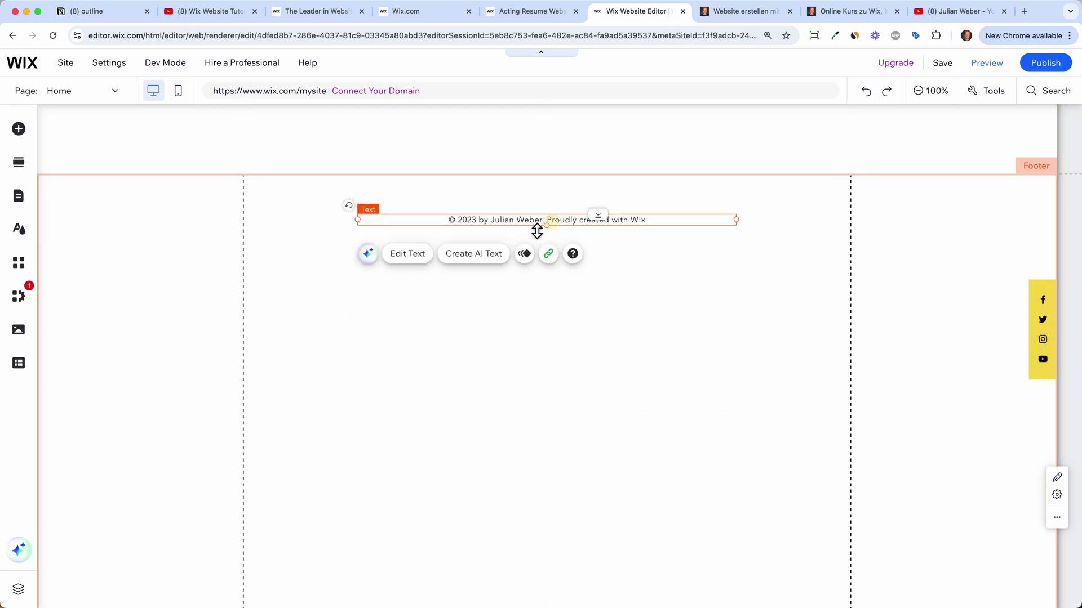
Step: Remove "Proudly created with Wix" from the footer's copyright text and change its year to 2024
click(421, 264)
click(582, 227)
drag(548, 224, 686, 232)
text(P)
key(BackSpace)
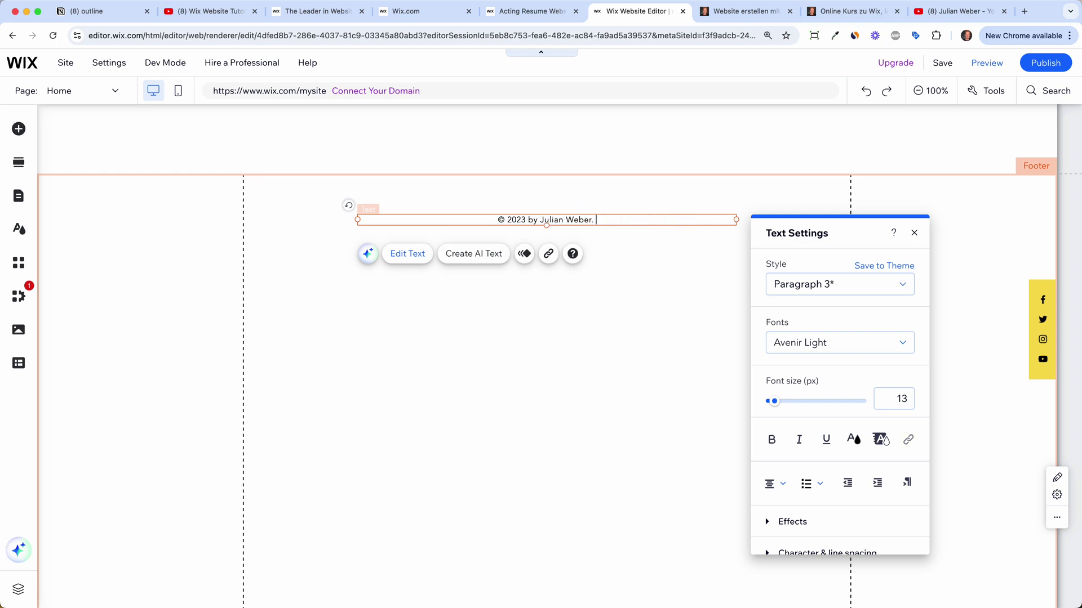
click(526, 226)
key(BackSpace)
text(4)
Step: Insert the line "Terms and Conditions and Privacy Policy" above the copyright line, separated by a blank line
click(500, 221)
key(Return)
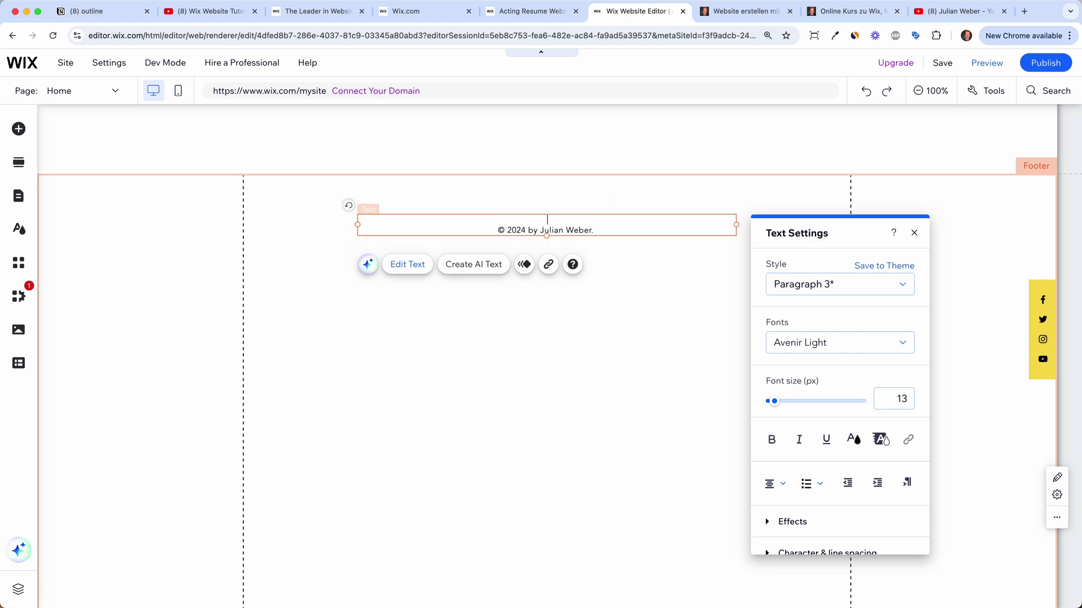
text(Terms and Conditions and Privacy Policy)
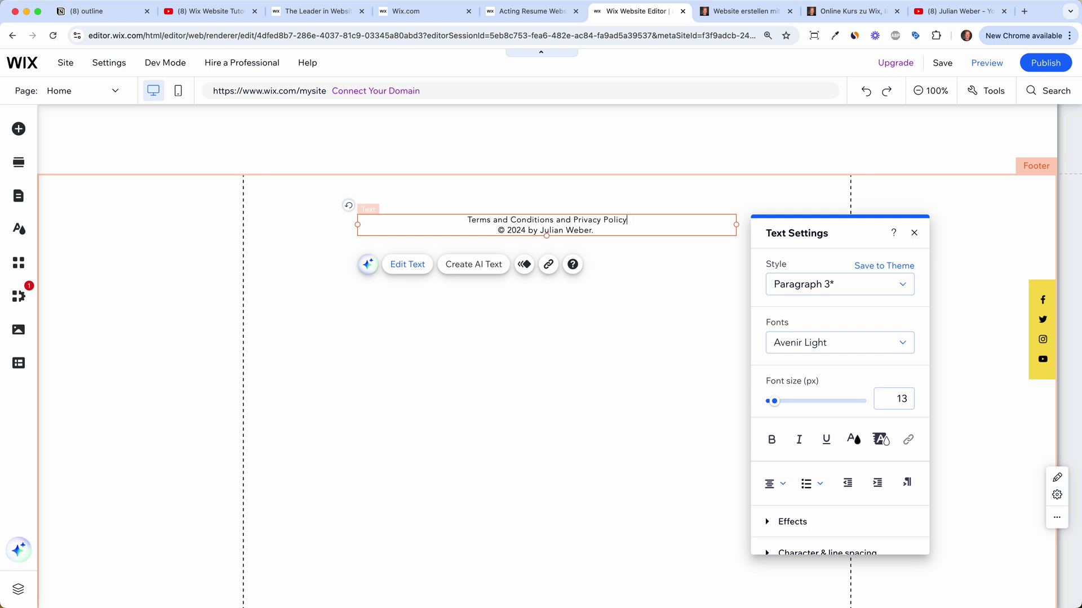
key(Return)
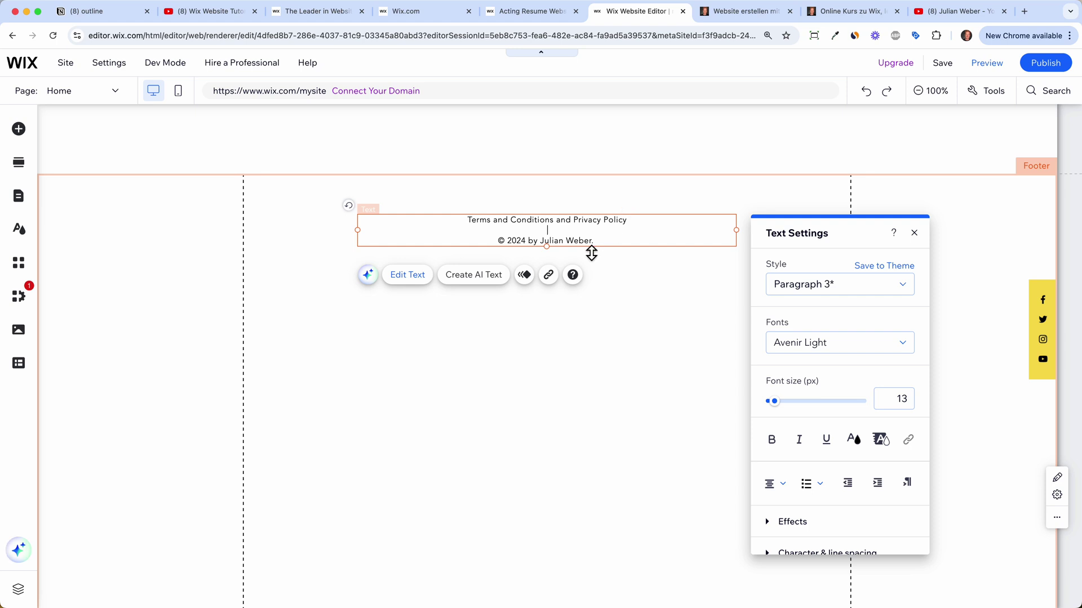
drag(635, 224, 572, 221)
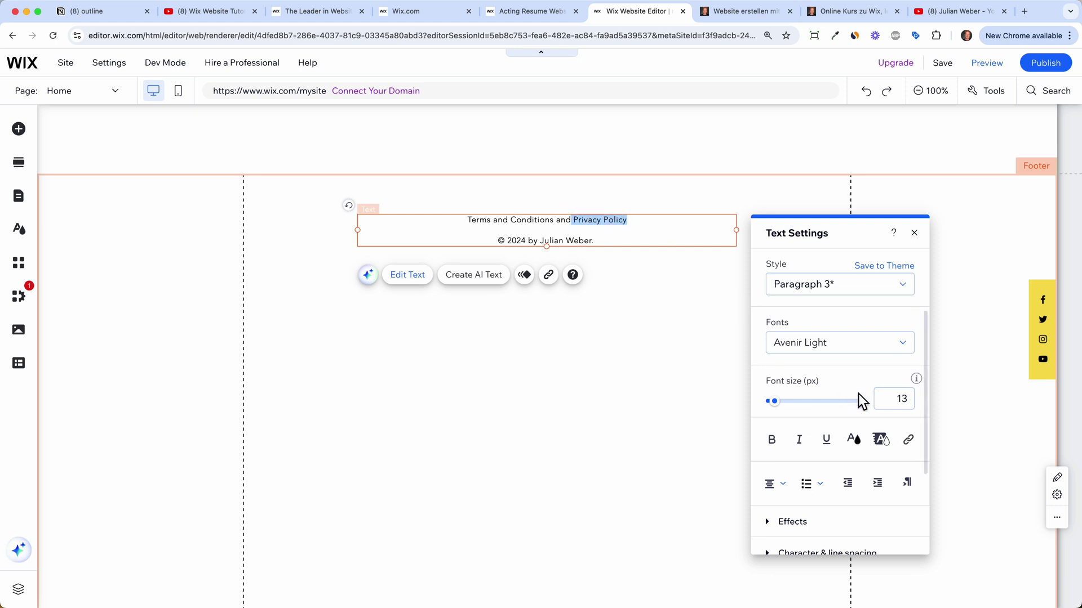
click(908, 441)
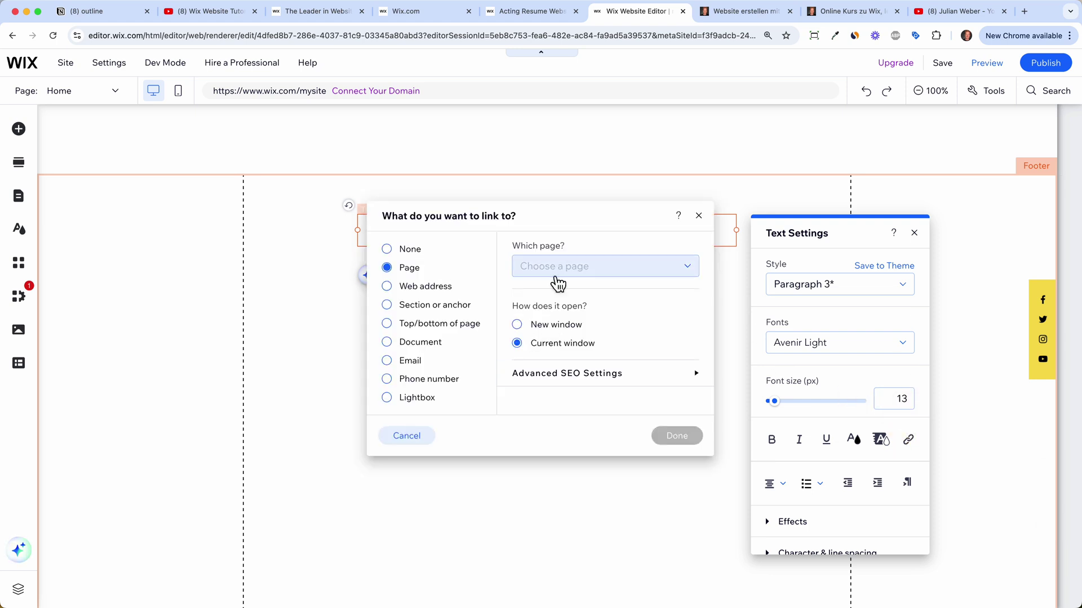
click(699, 217)
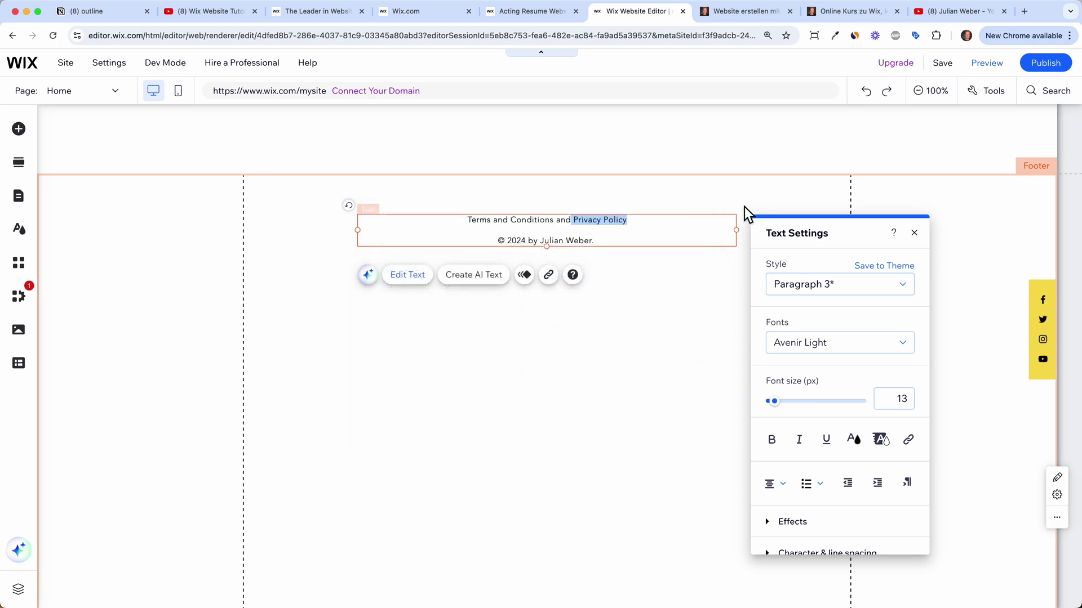
Step: Shorten the footer to fit closely around its text and move the text block slightly up
click(915, 233)
click(792, 229)
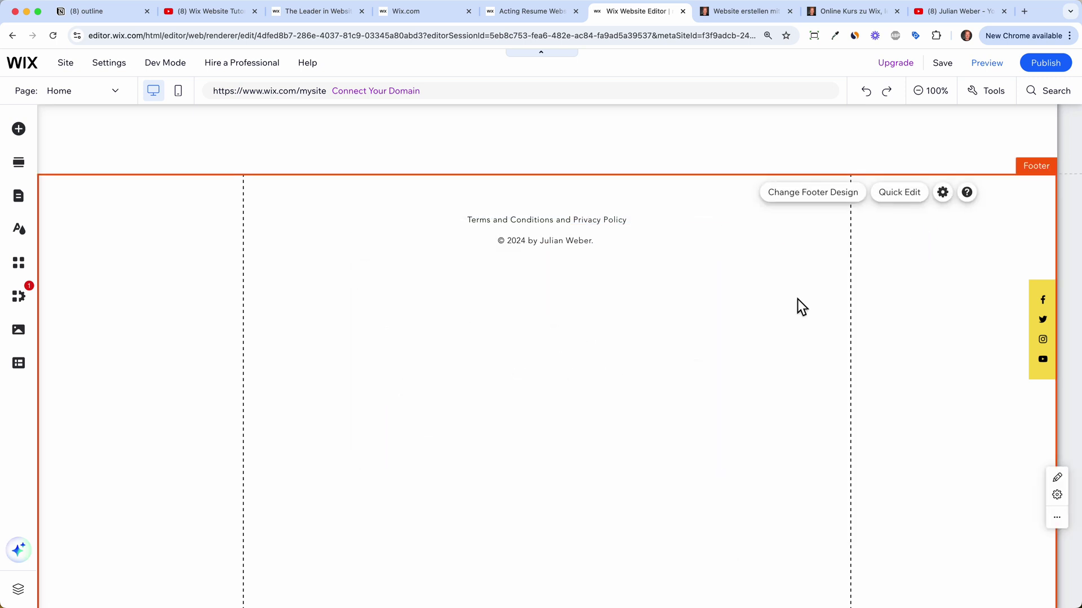
drag(804, 460, 760, 582)
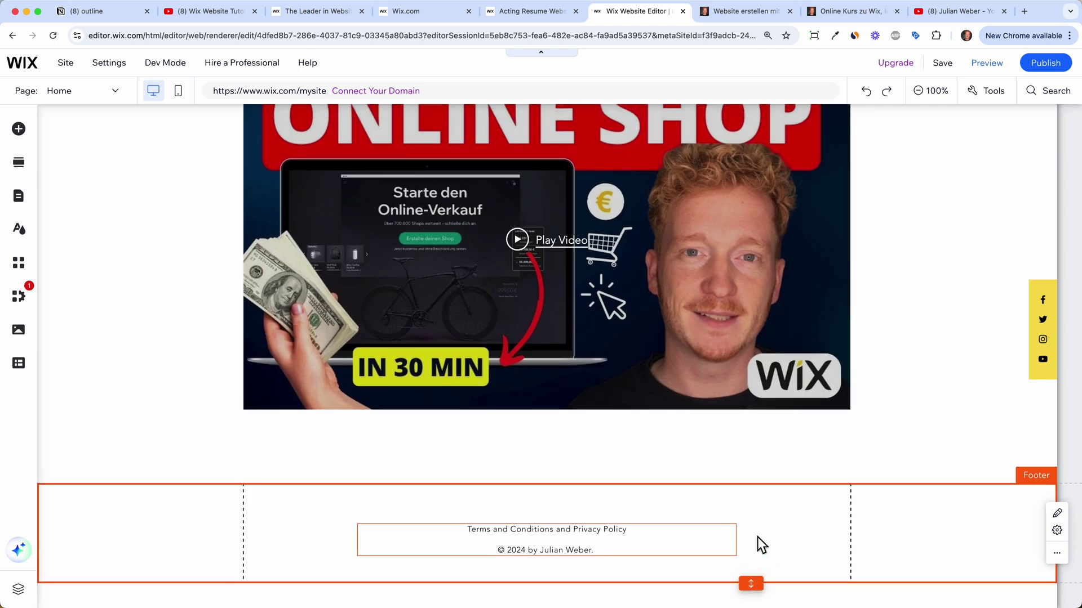
drag(550, 519, 549, 507)
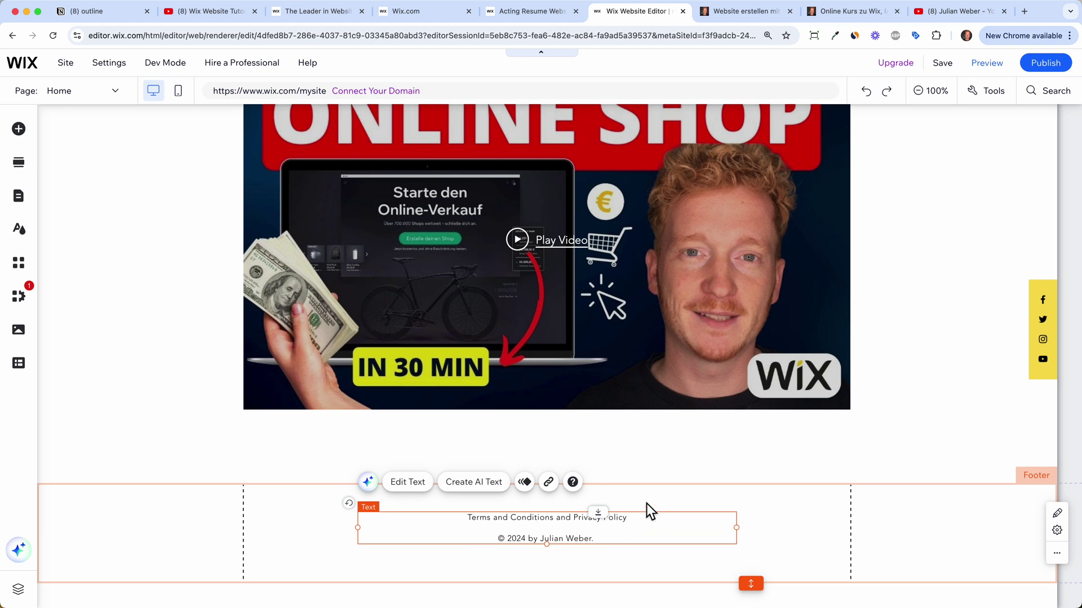
Step: Add the Contact section design with contact details, form and map between the Tutorials section and the footer
click(696, 454)
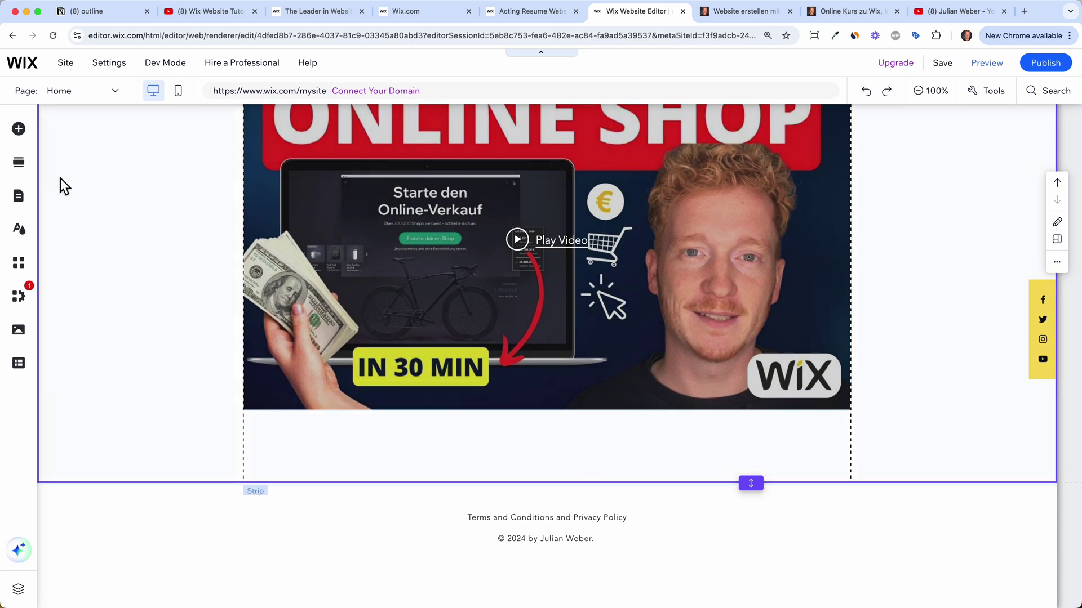
click(26, 165)
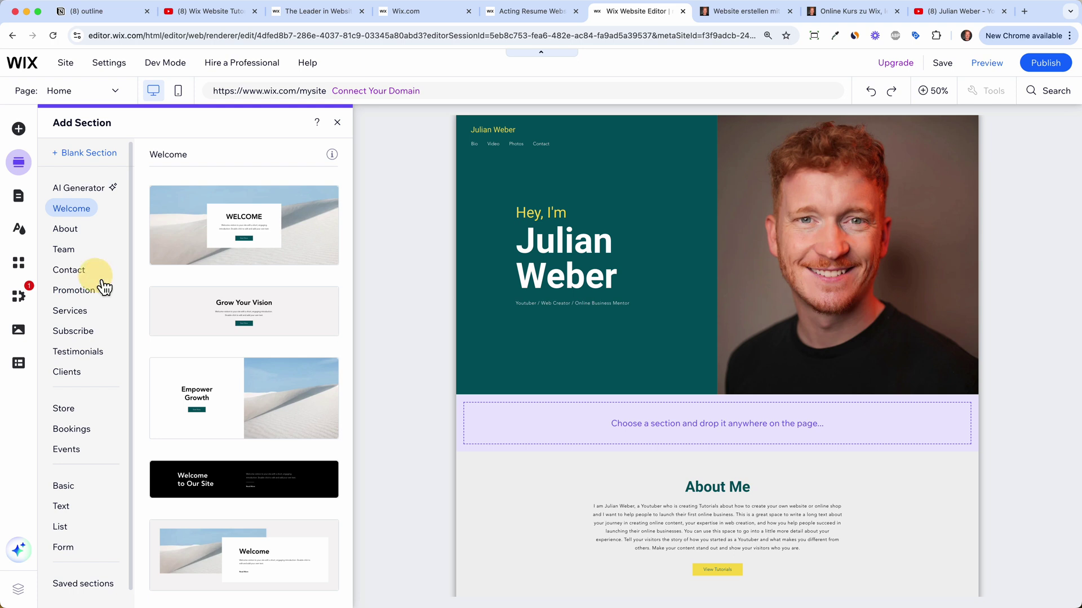
click(96, 273)
scroll(573, 485, down, 10)
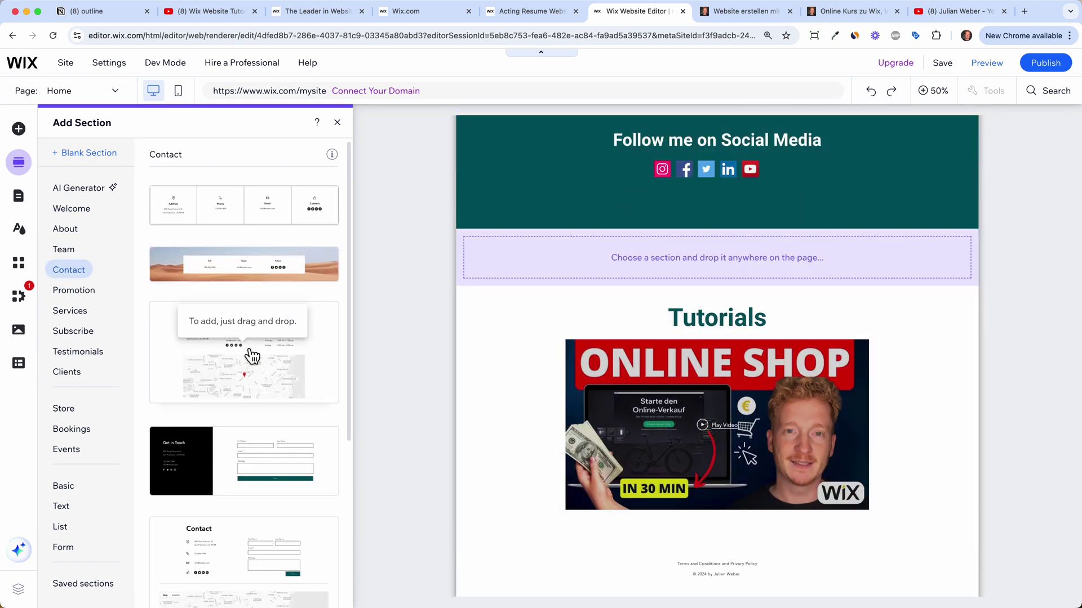
scroll(306, 451, down, 5)
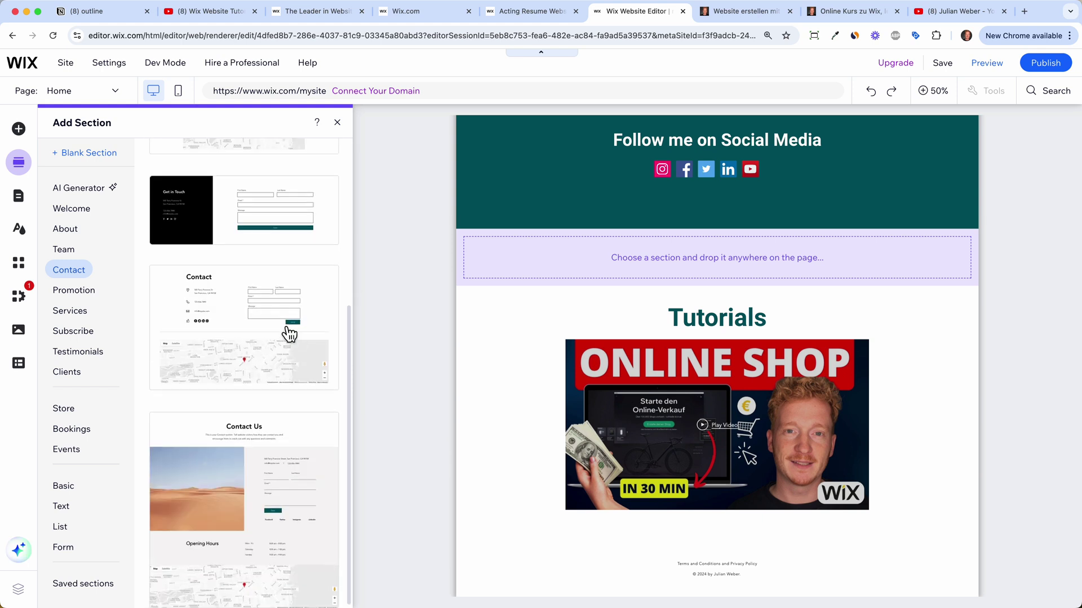
drag(289, 333, 563, 502)
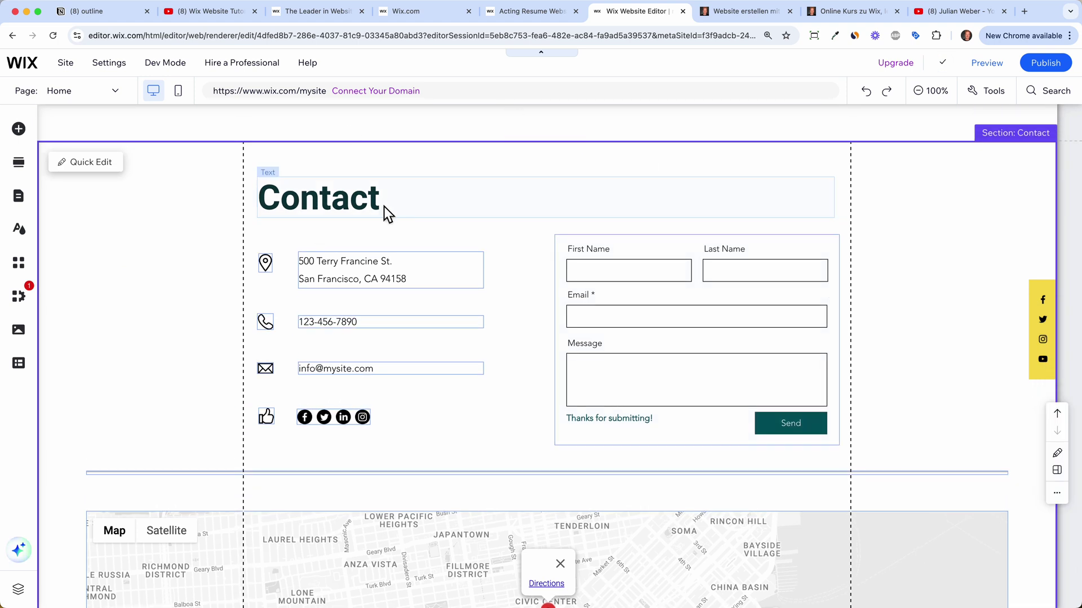
click(360, 266)
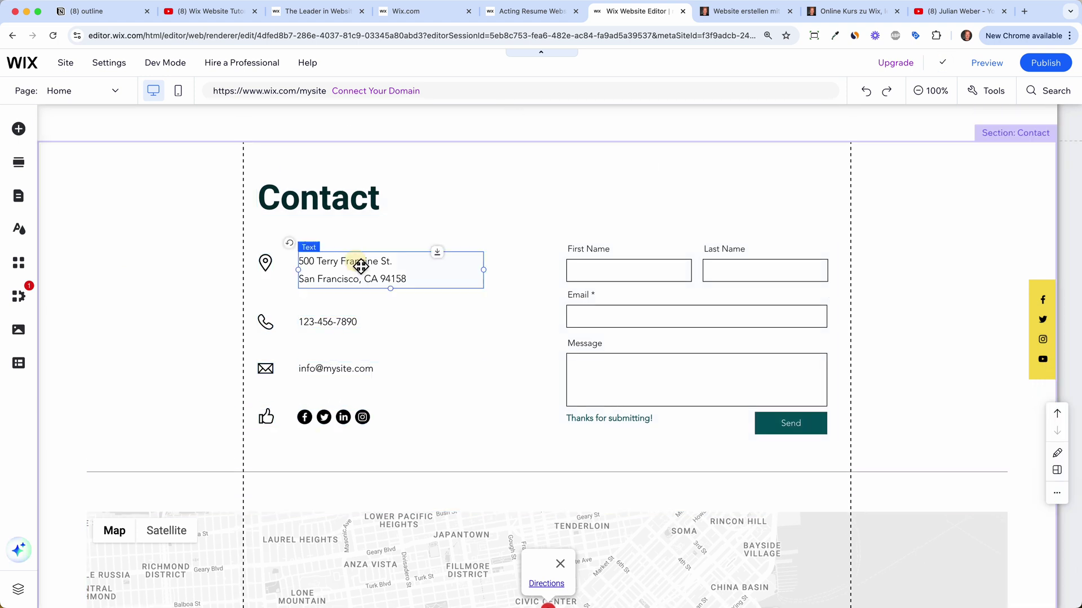
click(334, 325)
click(359, 372)
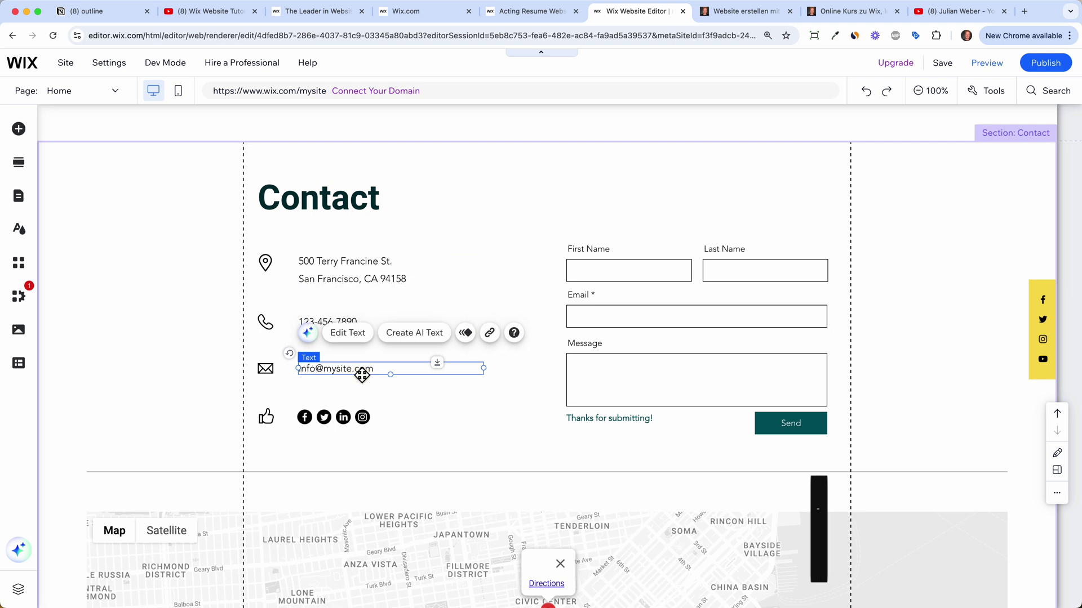
click(748, 300)
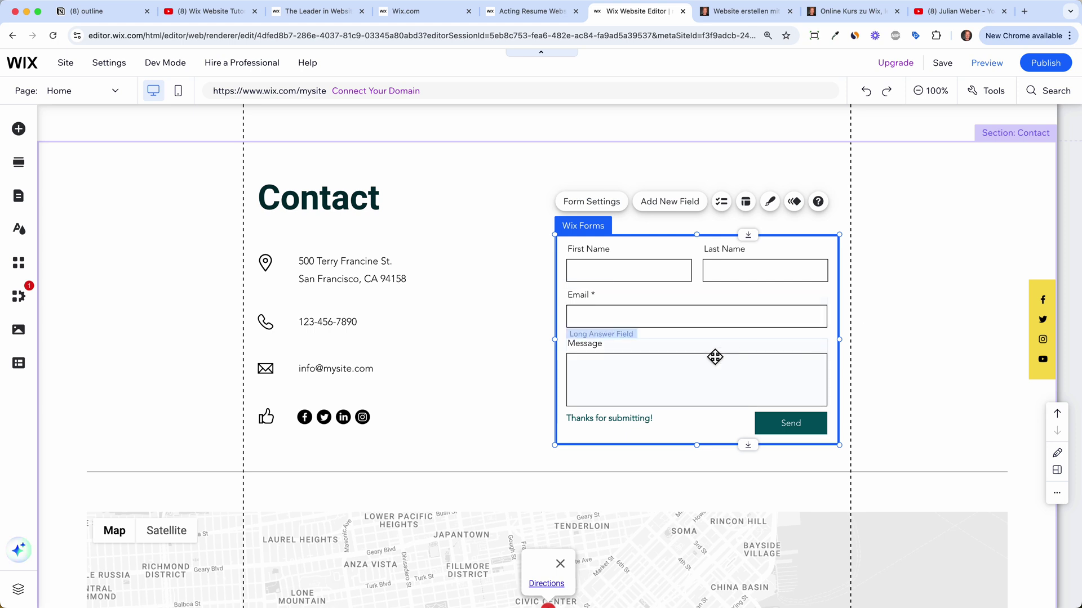
click(903, 307)
Step: Change the Google map's design to the coloured style with turquoise water and orange roads
scroll(903, 307, down, 5)
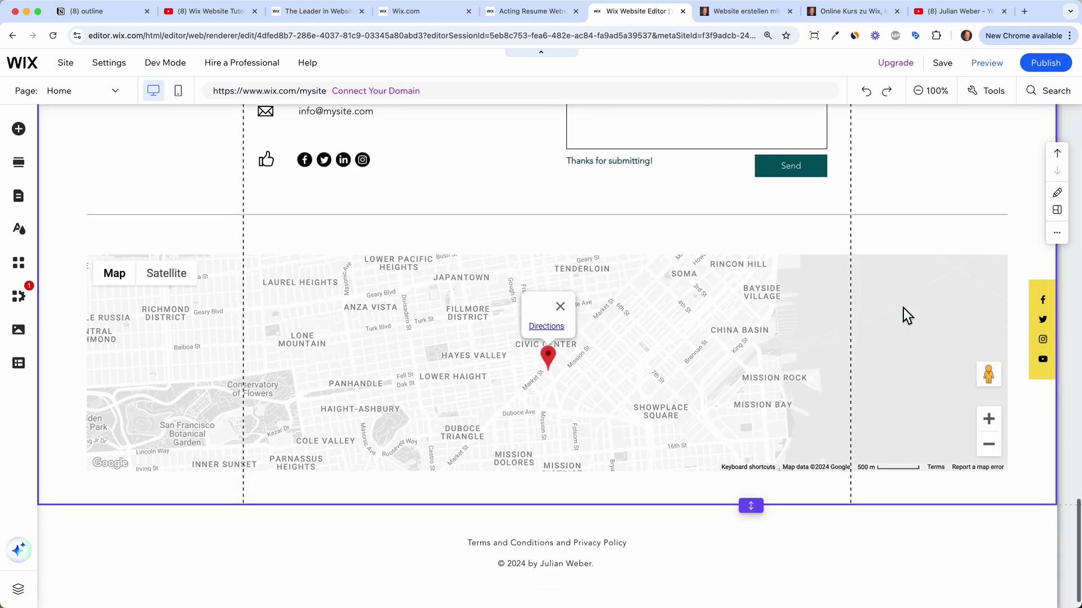
click(667, 322)
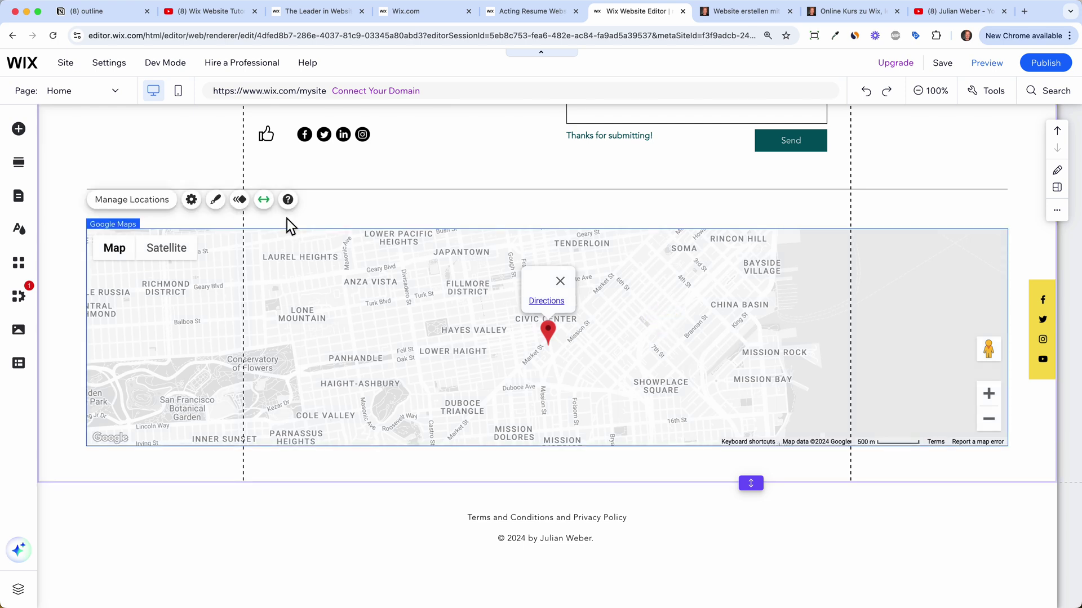
click(215, 202)
click(895, 431)
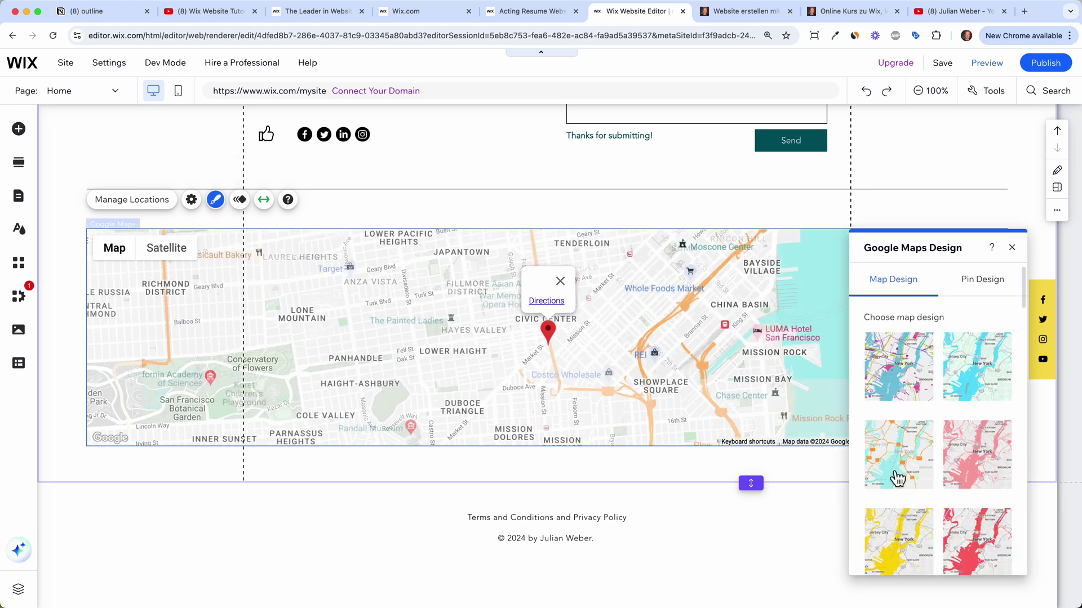
Step: Increase the height of the Google map in the Contact section by extending its lower edge downward
scroll(788, 338, up, 2)
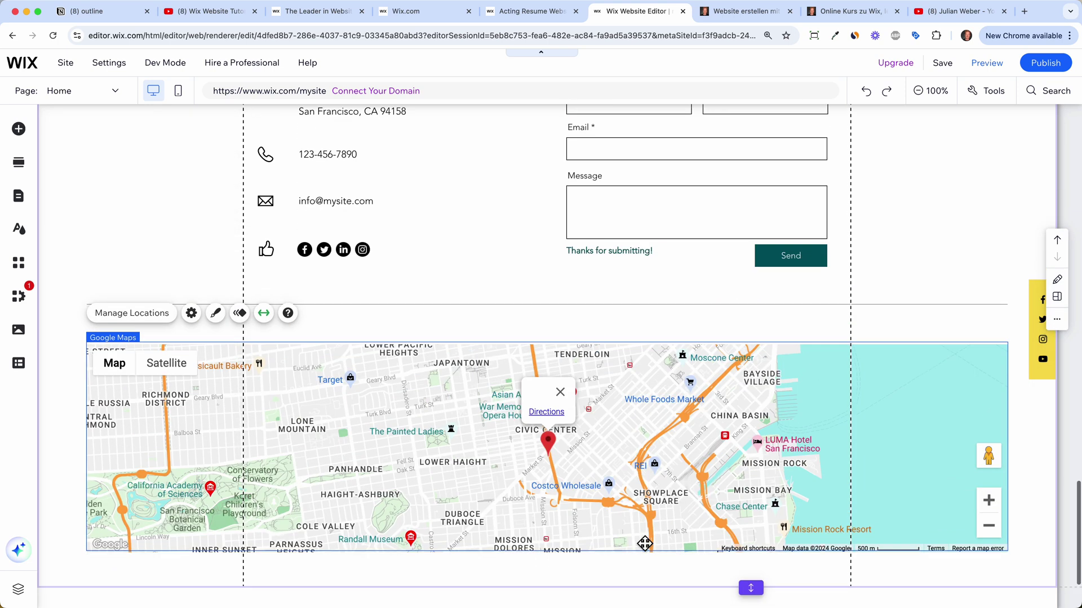
scroll(654, 475, down, 1)
drag(649, 491, 653, 580)
scroll(668, 442, down, 3)
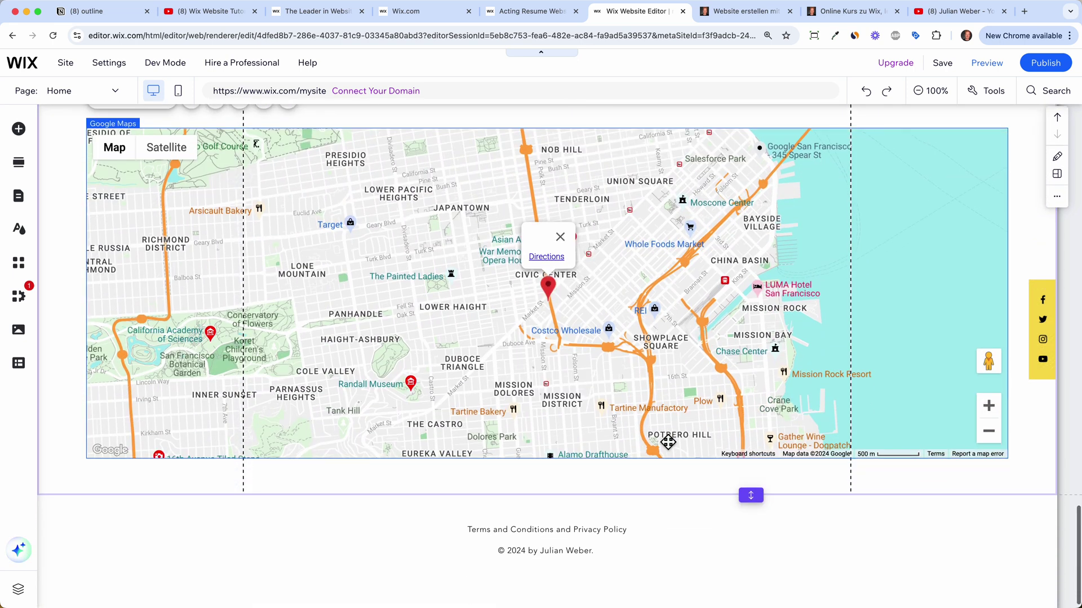
drag(652, 459, 652, 504)
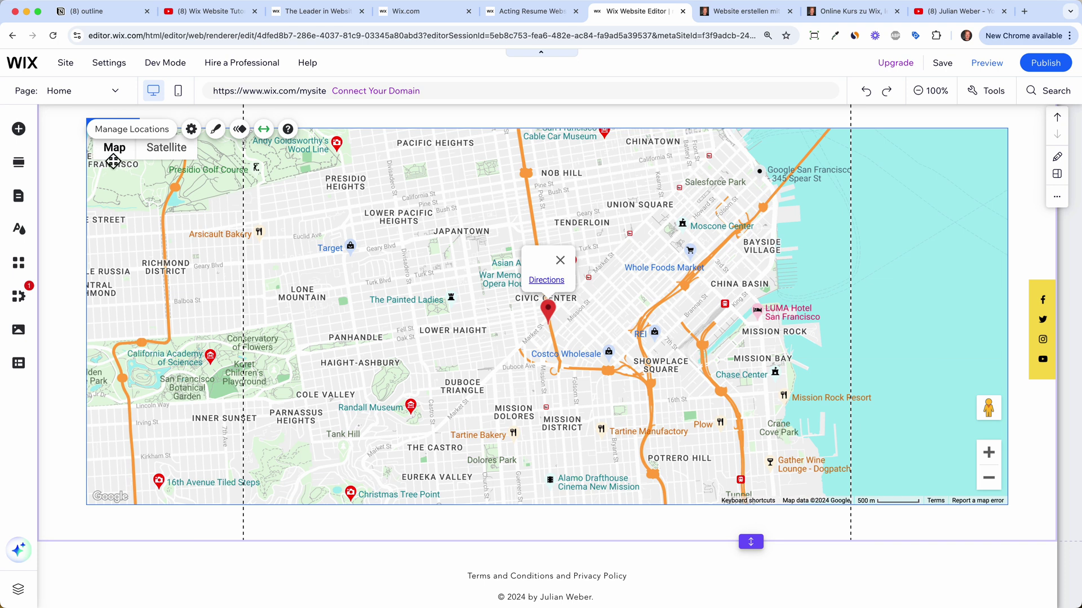
Step: Set the map's location address to New York, NY, USA
click(117, 130)
click(974, 367)
key(super+a)
text(N)
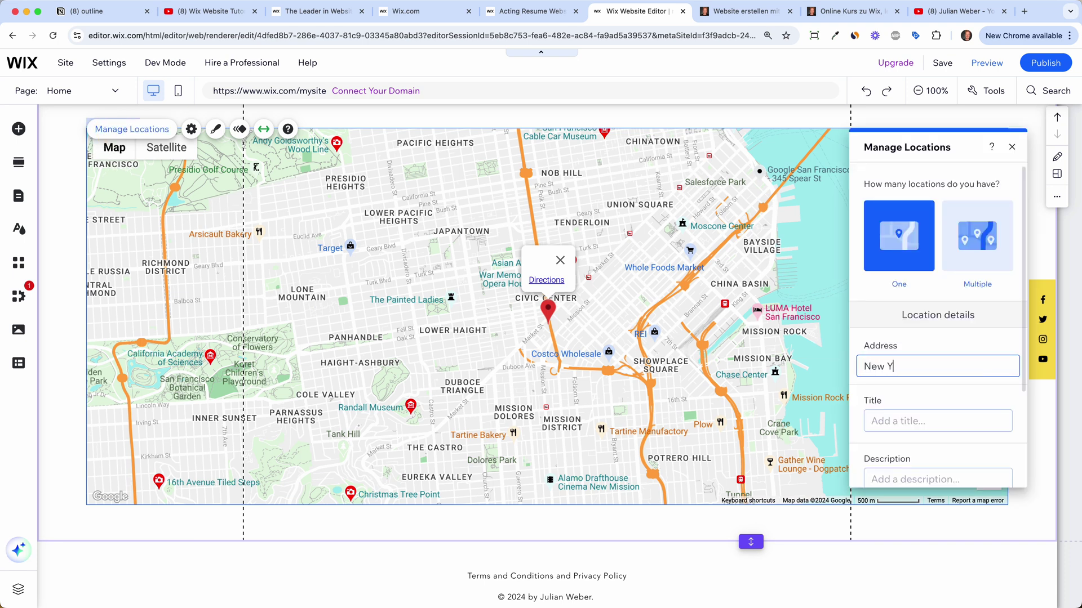
text(ew Yo)
click(929, 395)
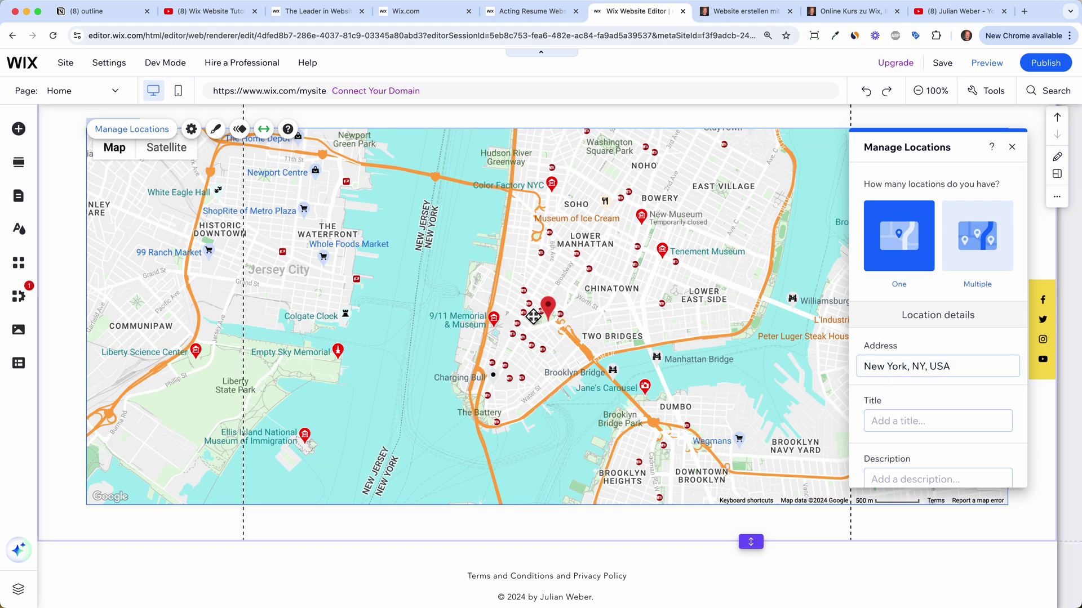
click(1012, 148)
Step: Review the whole home page at 50% zoom, from the welcome section to the footer and back
scroll(969, 135, up, 2)
click(947, 104)
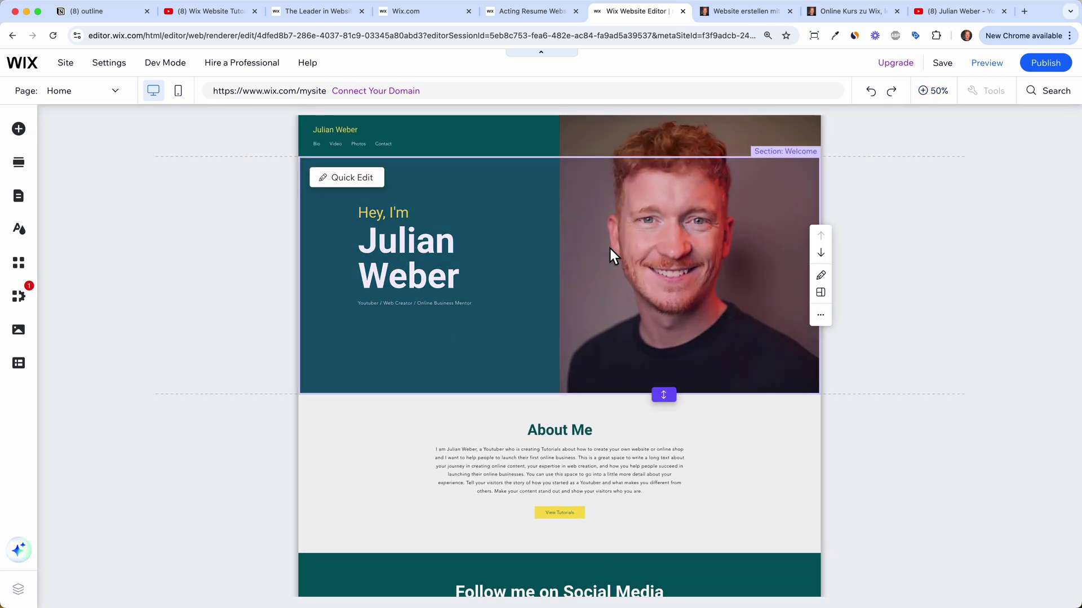
scroll(597, 503, down, 3)
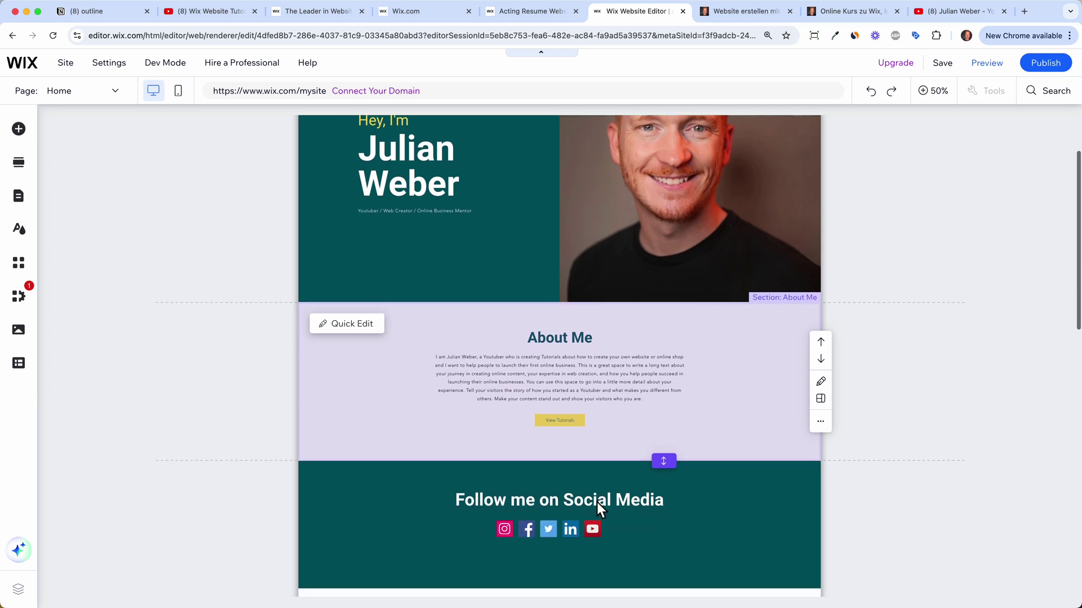
scroll(580, 390, down, 6)
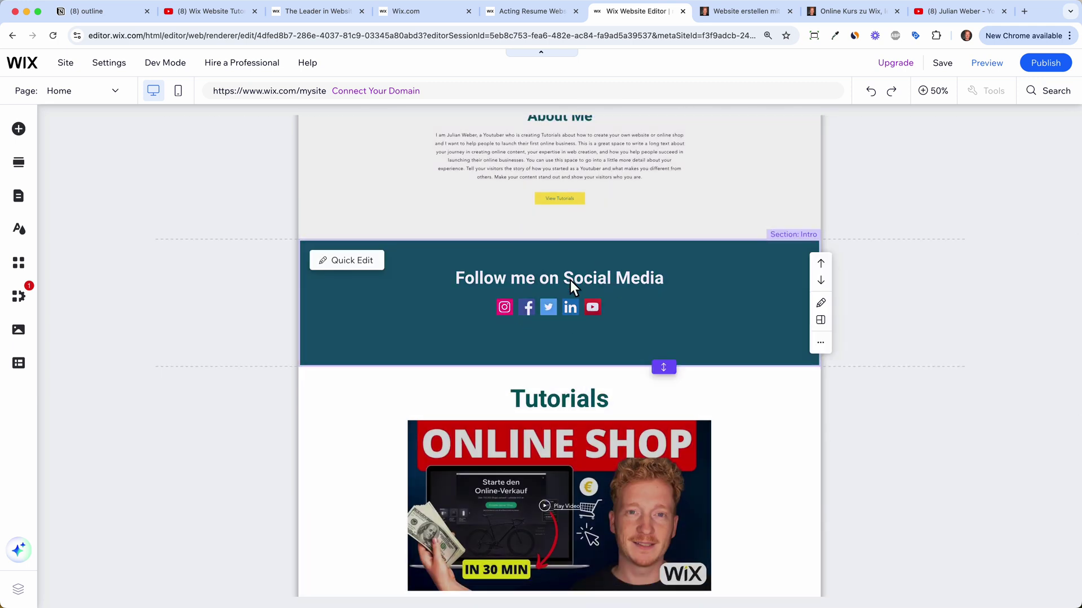
scroll(670, 383, down, 5)
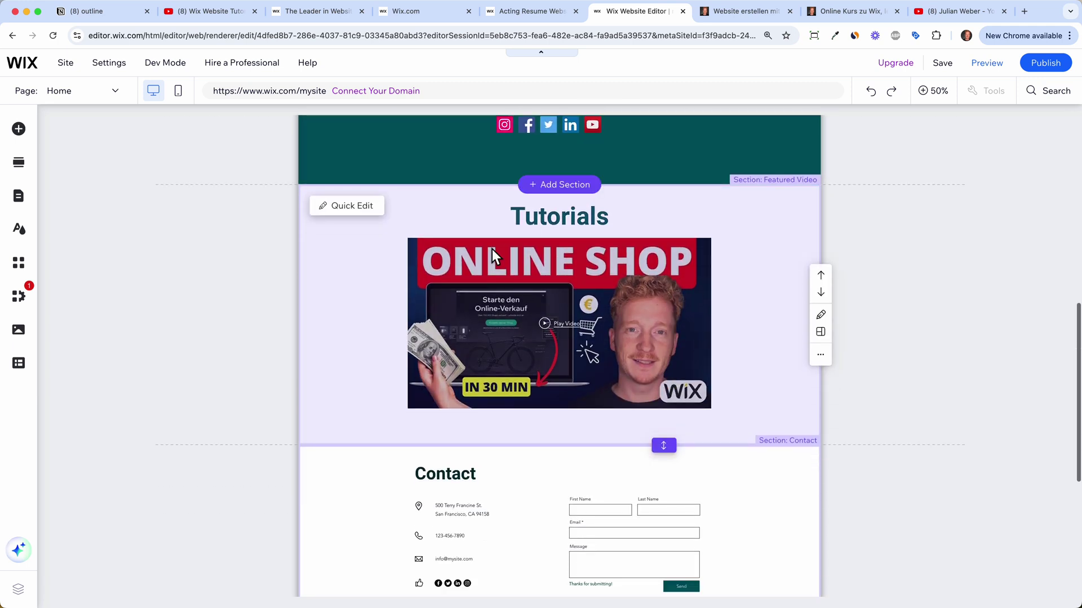
scroll(588, 348, down, 8)
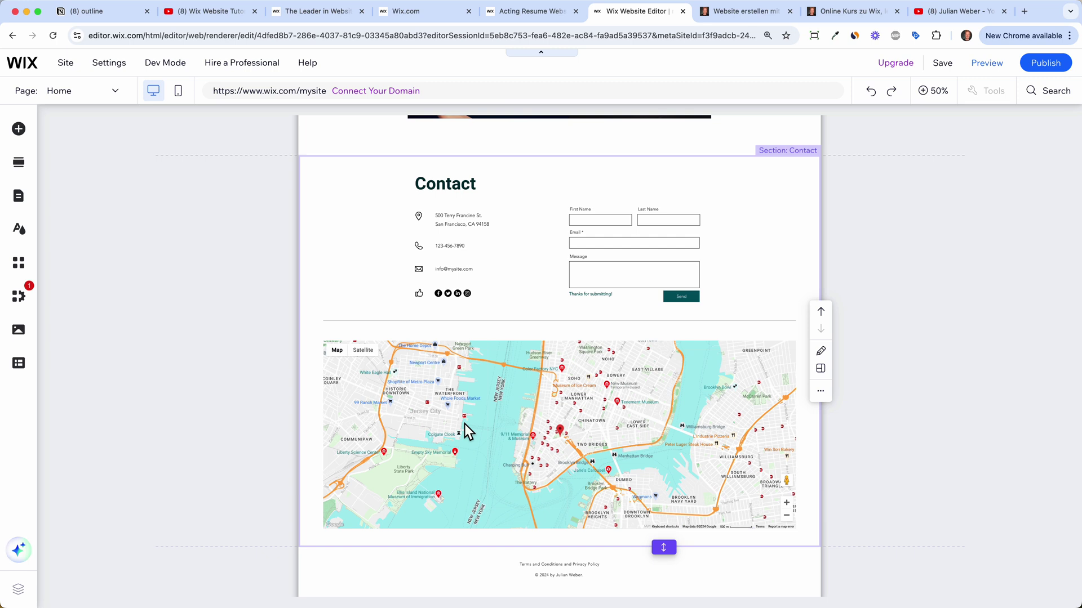
scroll(465, 424, up, 15)
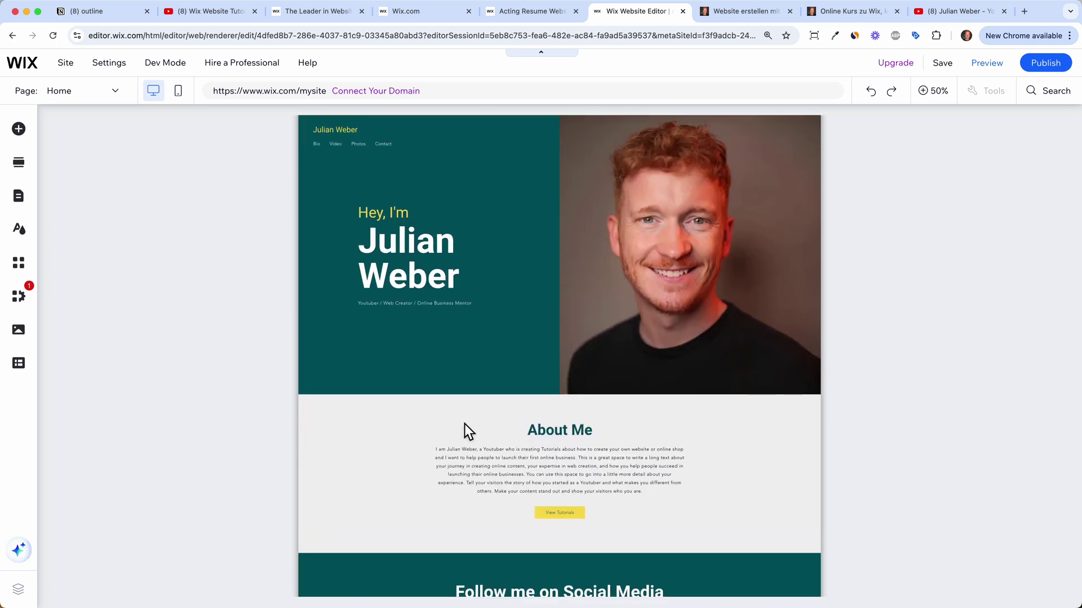
Step: Add a new page to the site menu from the Profile template in the About category and name it About Me
click(19, 197)
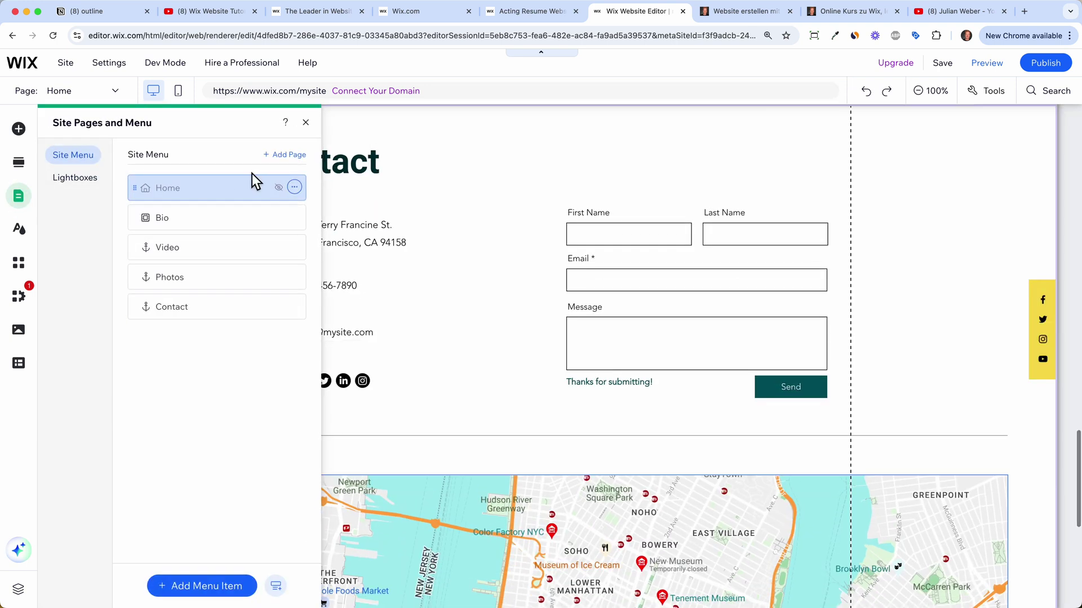
click(213, 588)
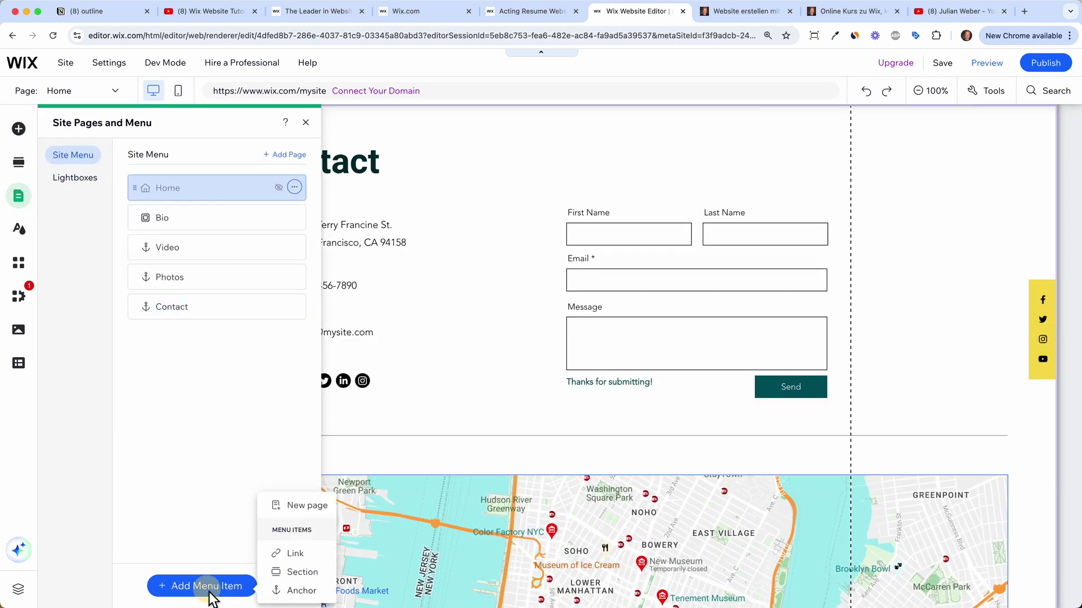
click(307, 507)
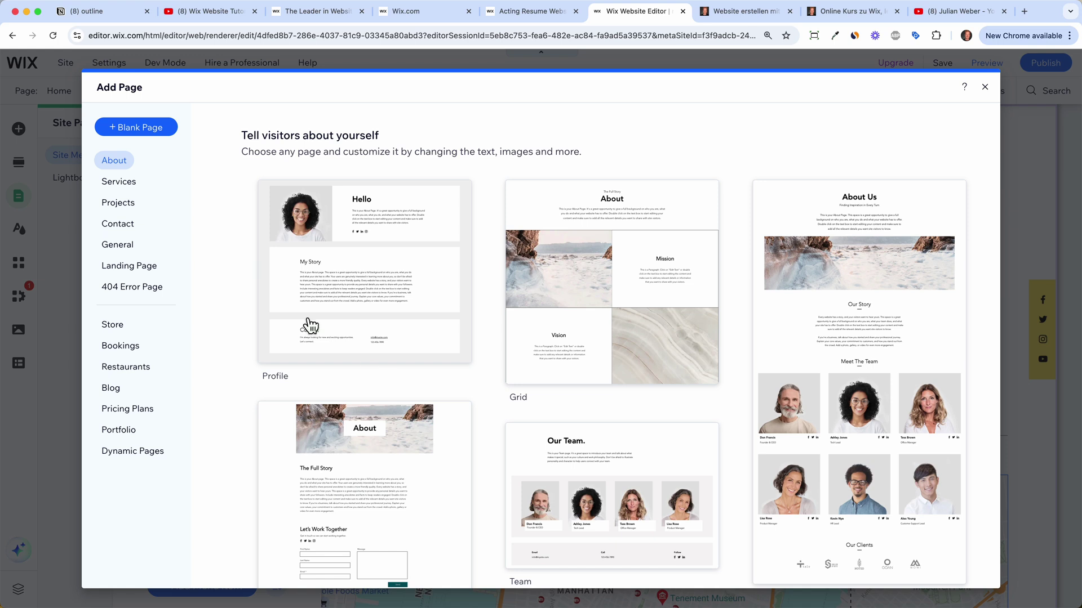
click(132, 228)
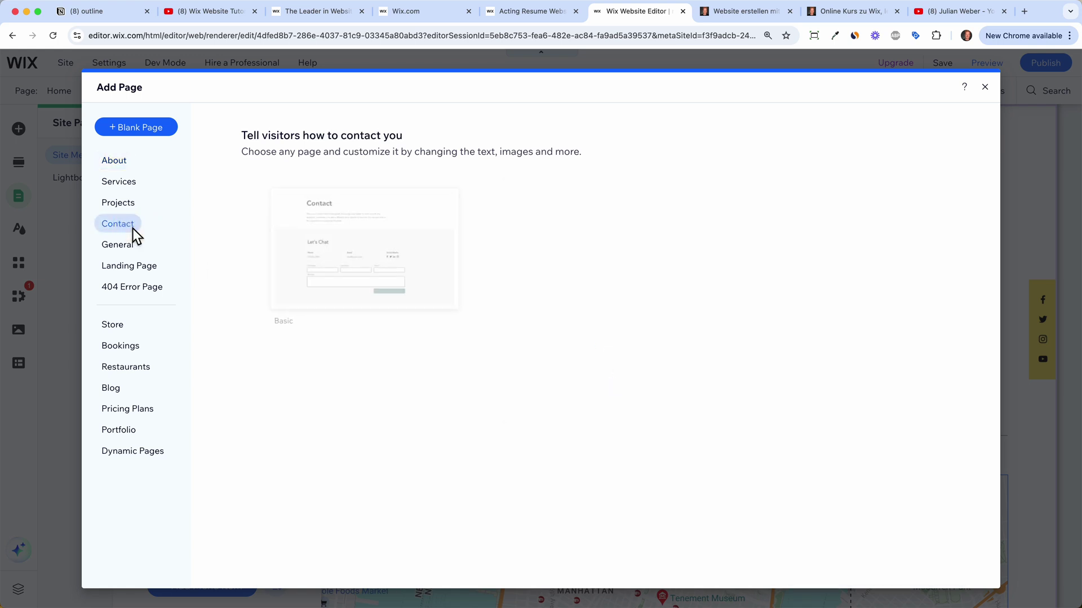
mouse_move(404, 300)
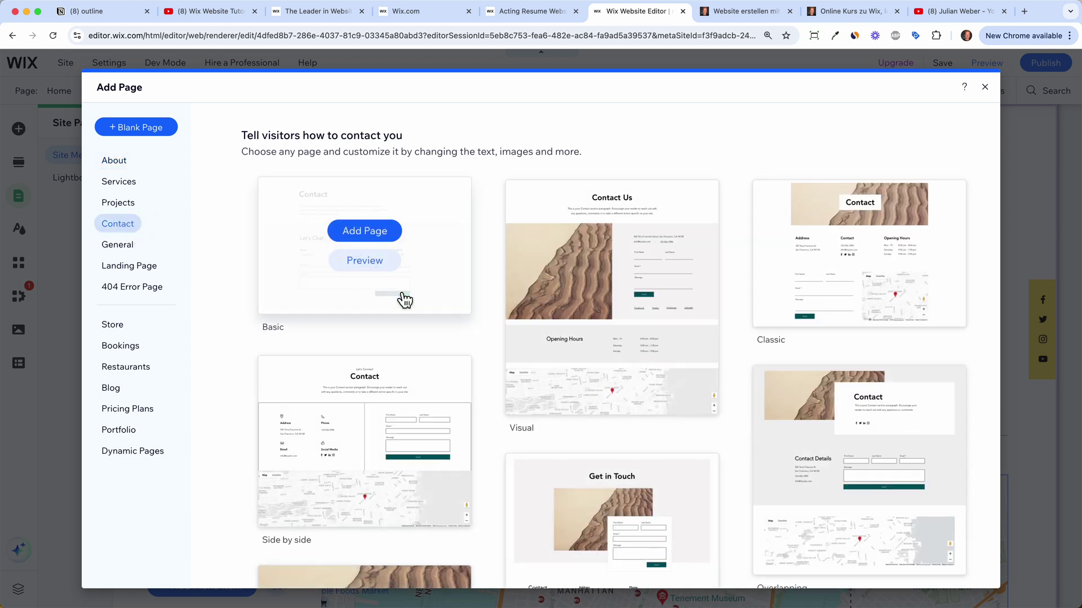
click(127, 162)
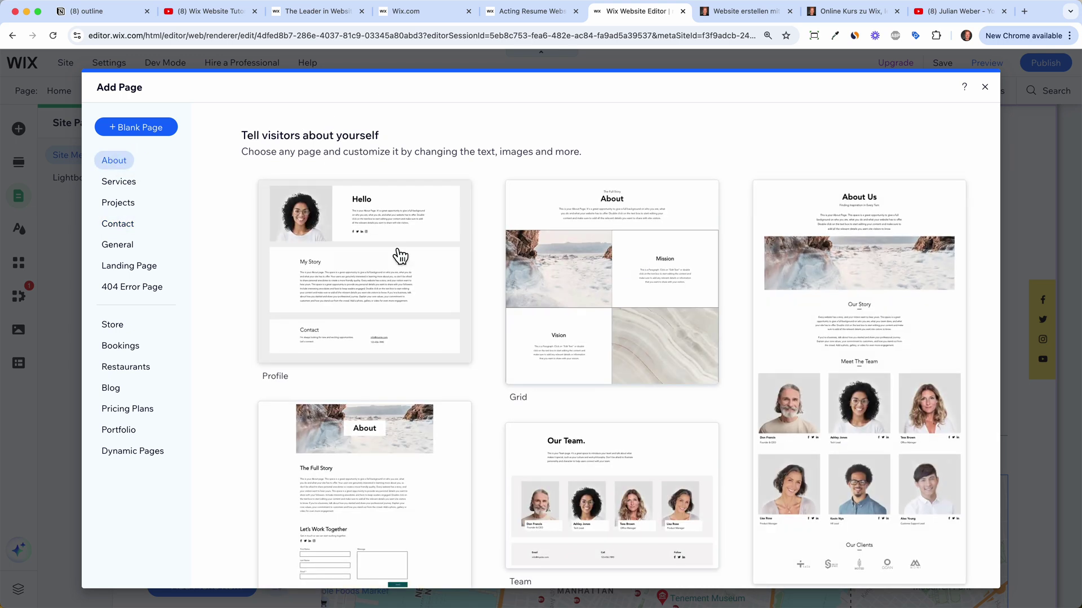
mouse_move(430, 248)
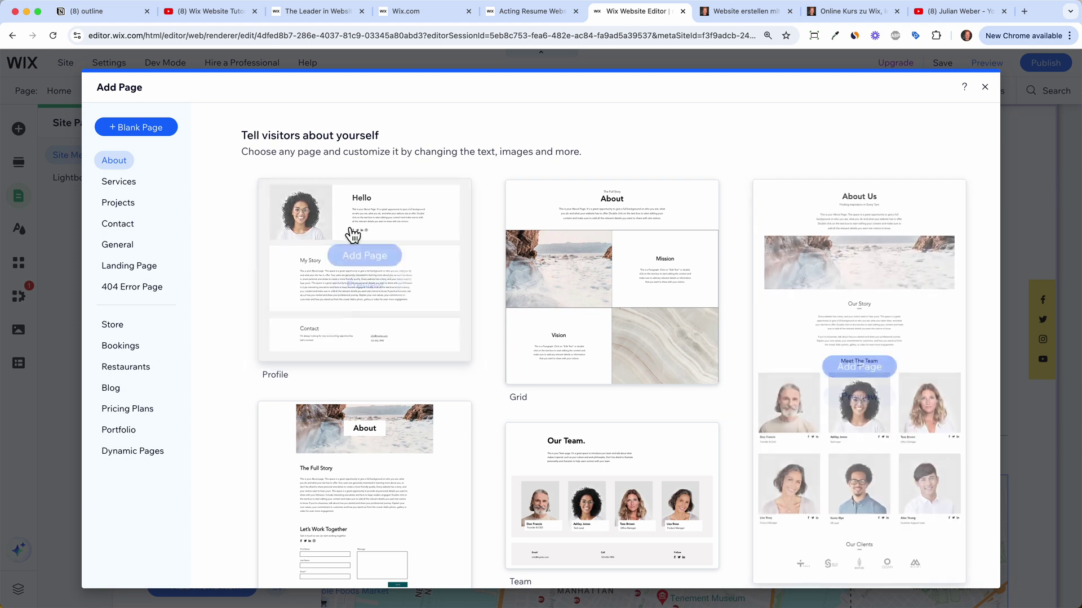
click(390, 269)
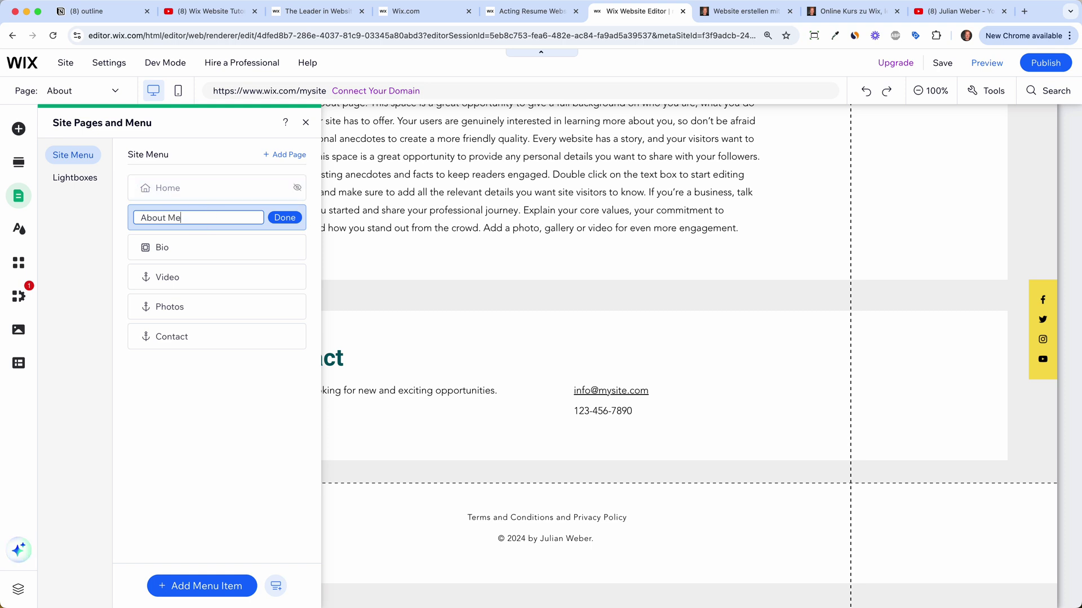
click(284, 217)
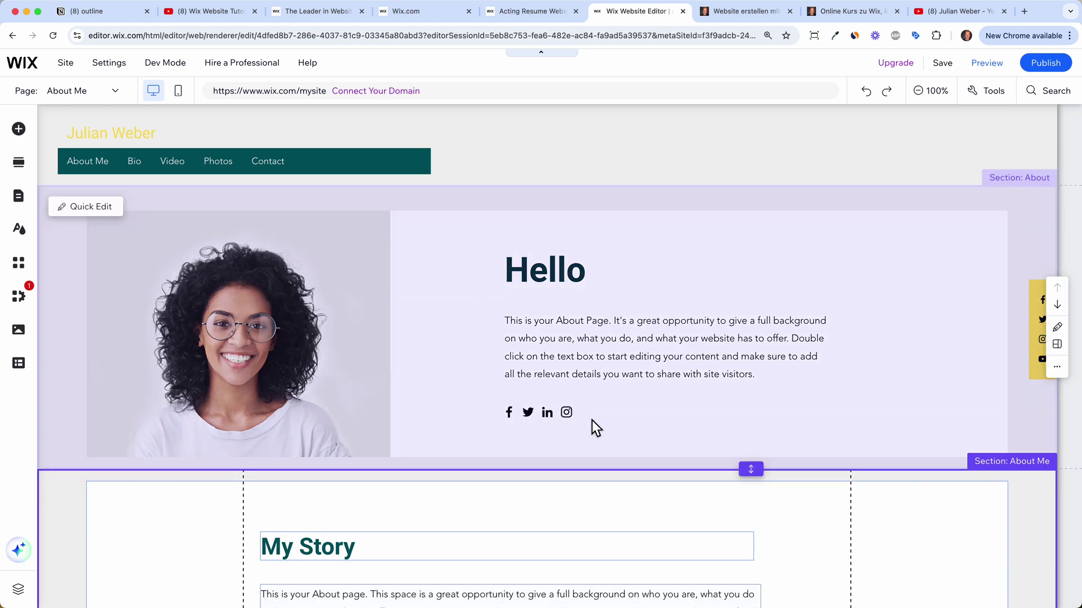
Step: Review the About Me page's Hello, My Story and Contact sections and open the site's page and menu list
scroll(592, 420, down, 5)
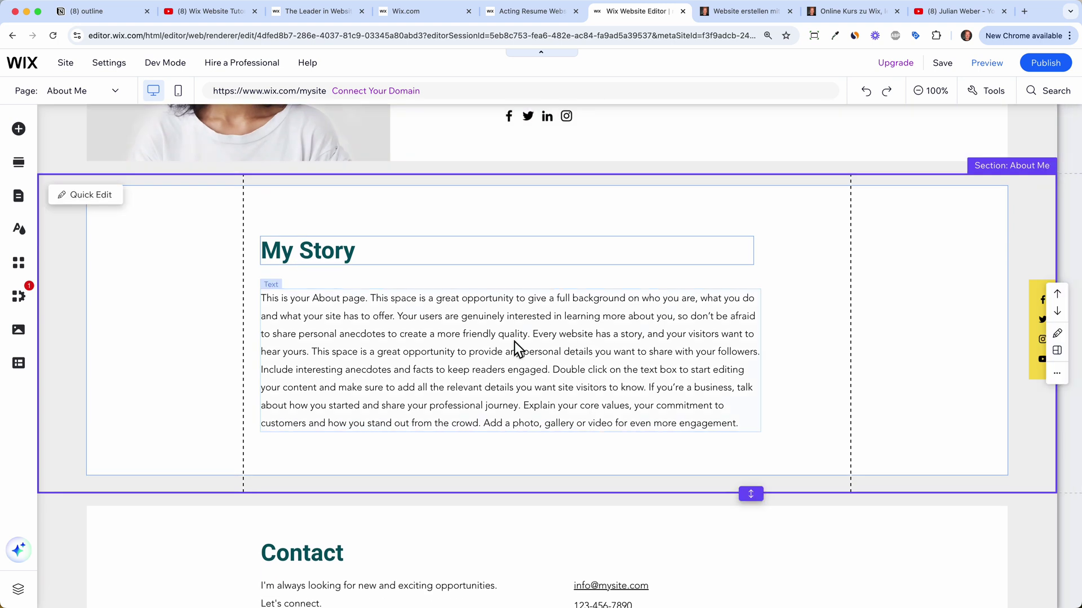
scroll(554, 417, down, 2)
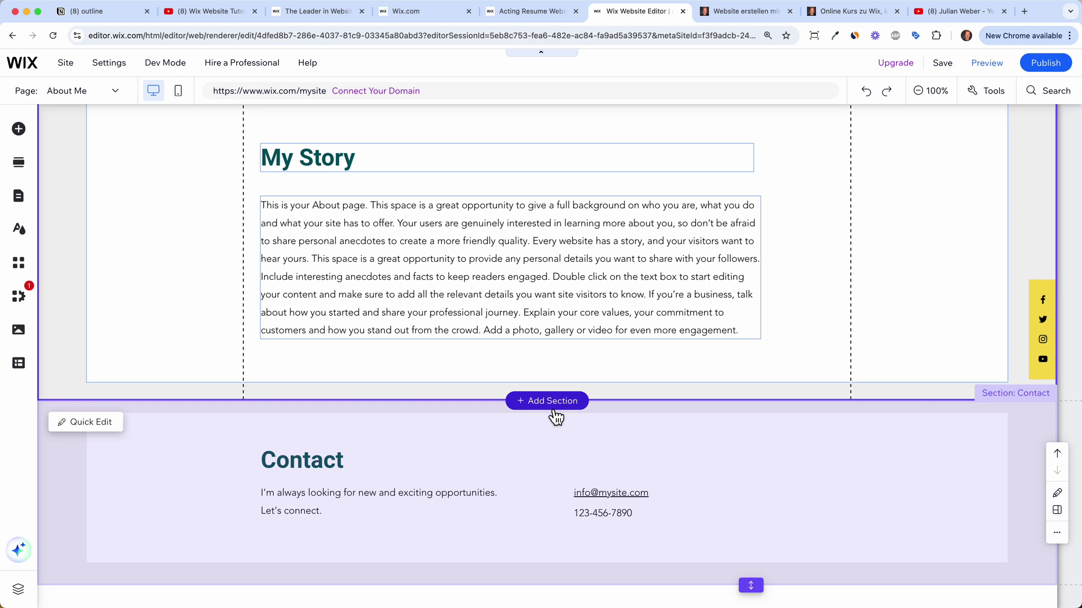
scroll(431, 217, up, 7)
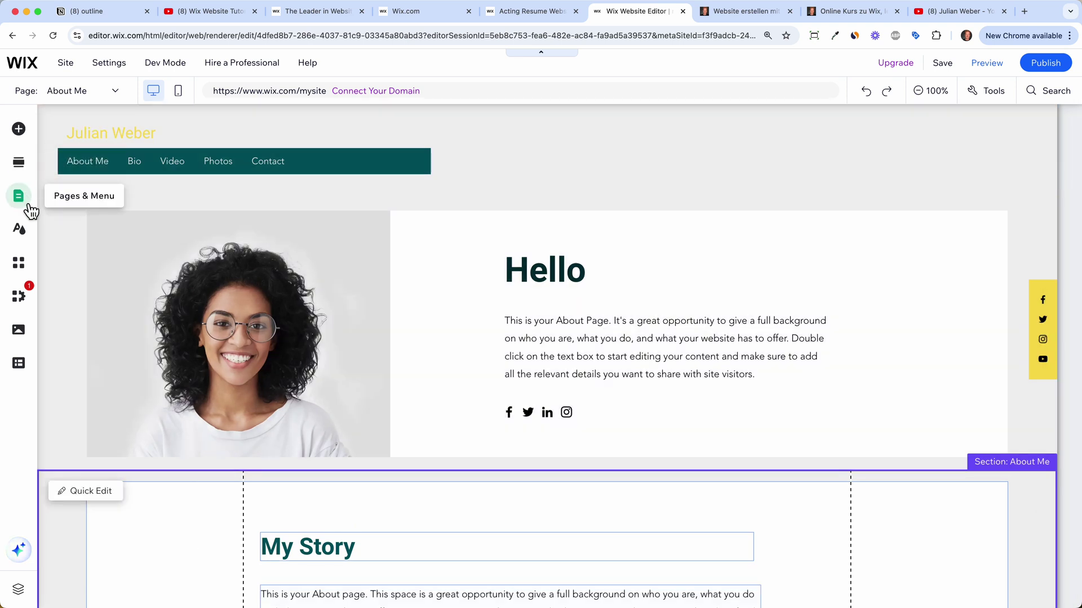
click(28, 206)
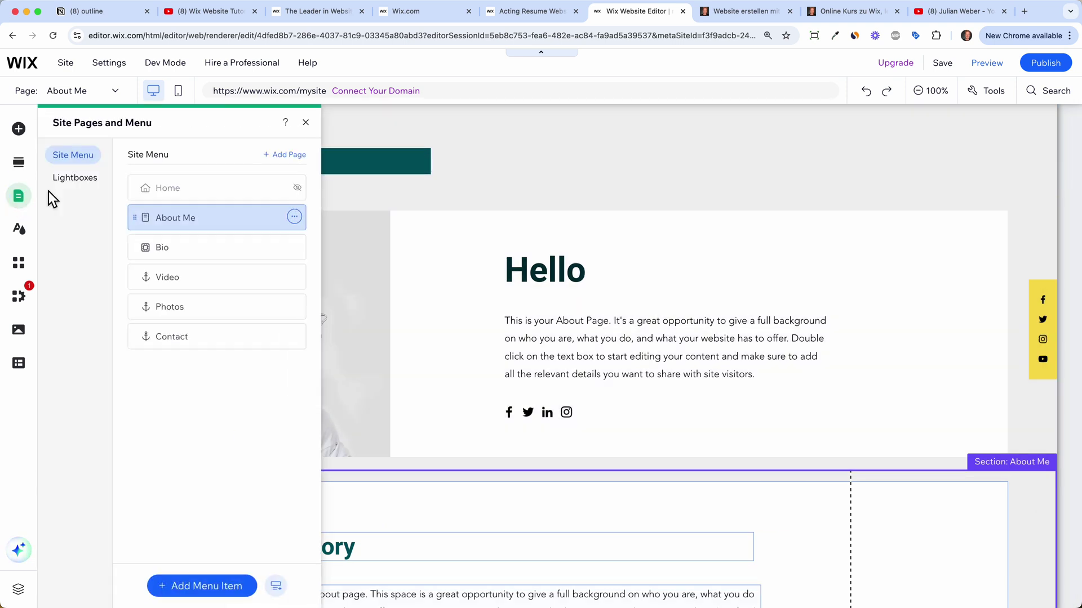
Step: Open the About Me page's settings and review its page info, layout and permissions options
click(298, 224)
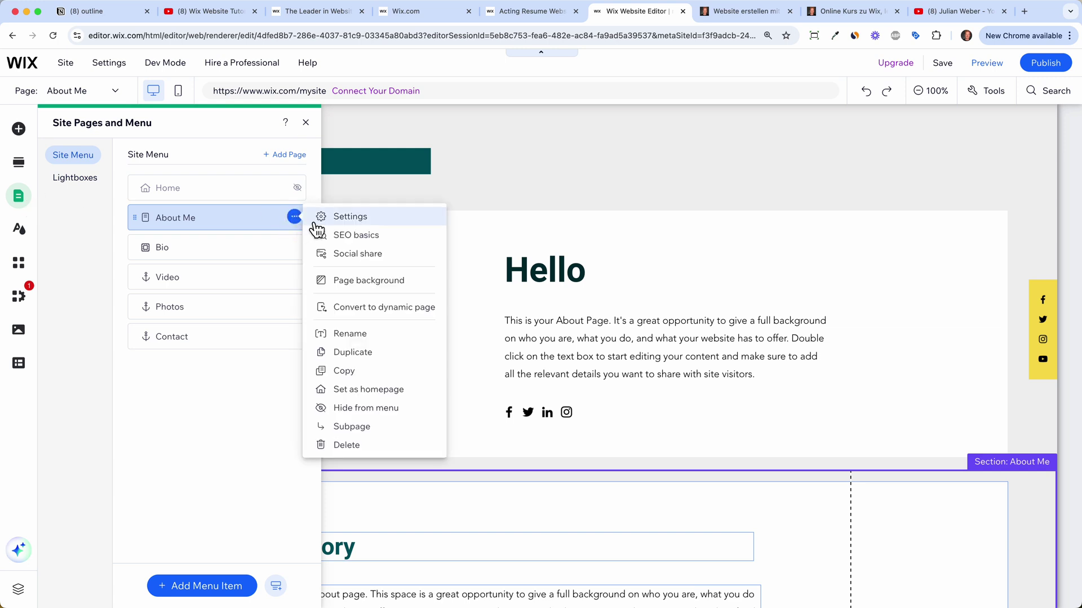
click(350, 218)
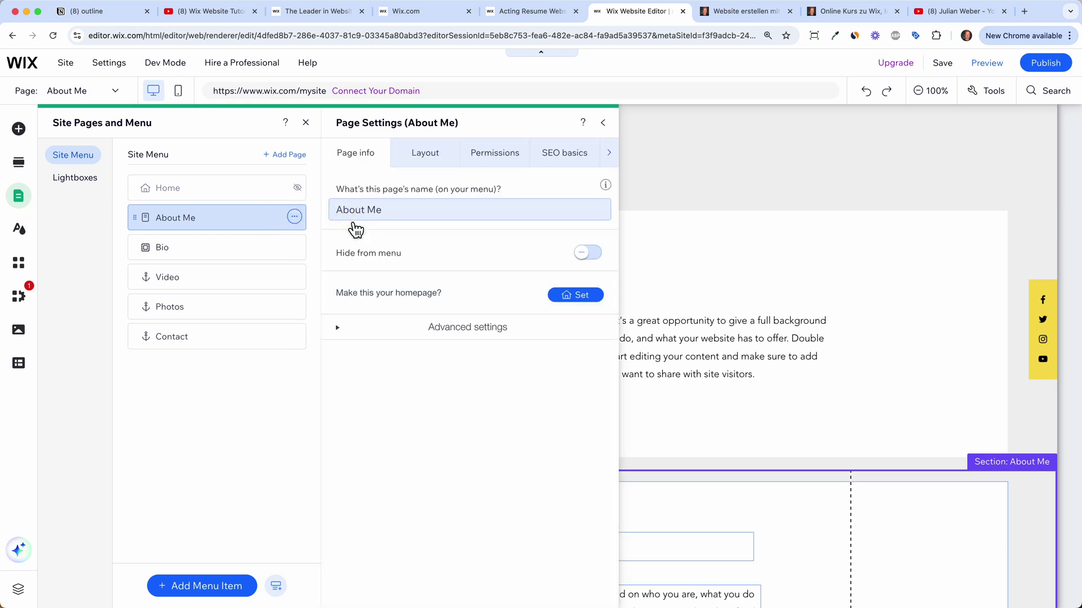
click(432, 160)
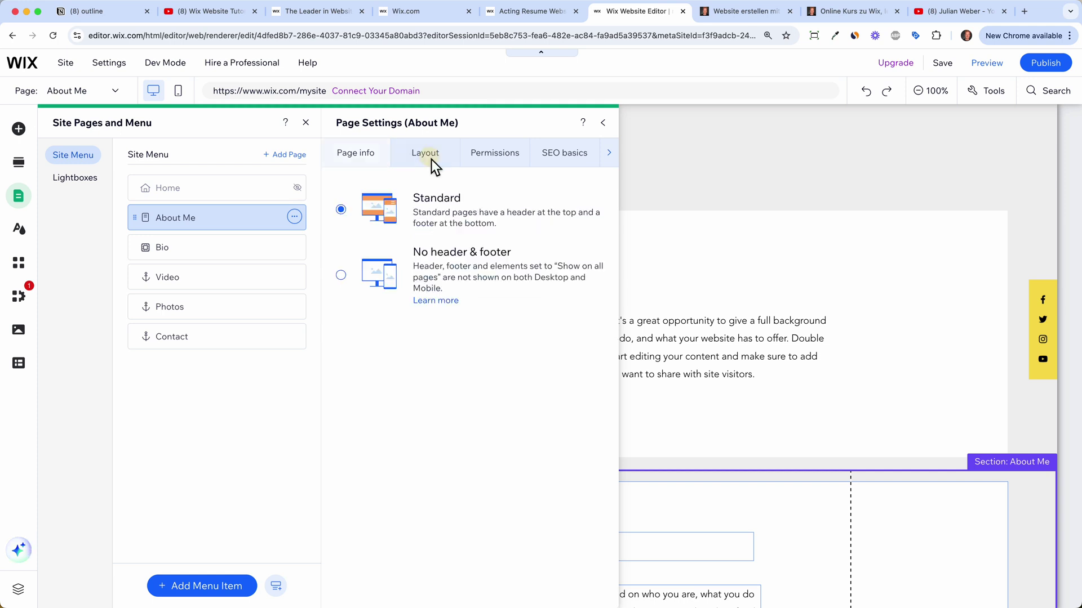
click(499, 160)
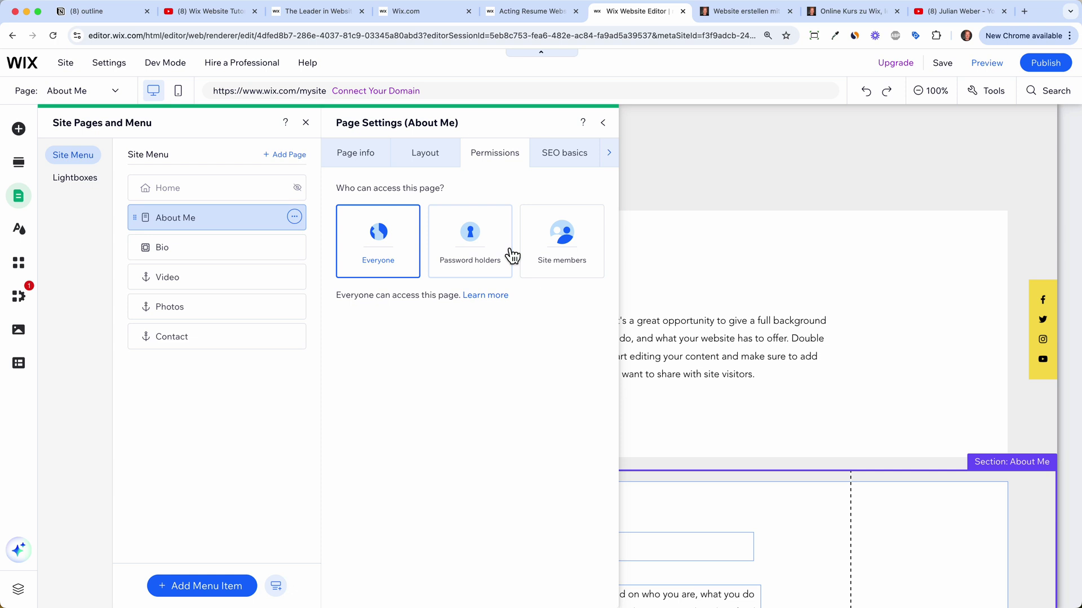
Step: In the About Me page's basic SEO settings, set the title tag to "About Me Page from" followed by the site owner's full name
click(564, 158)
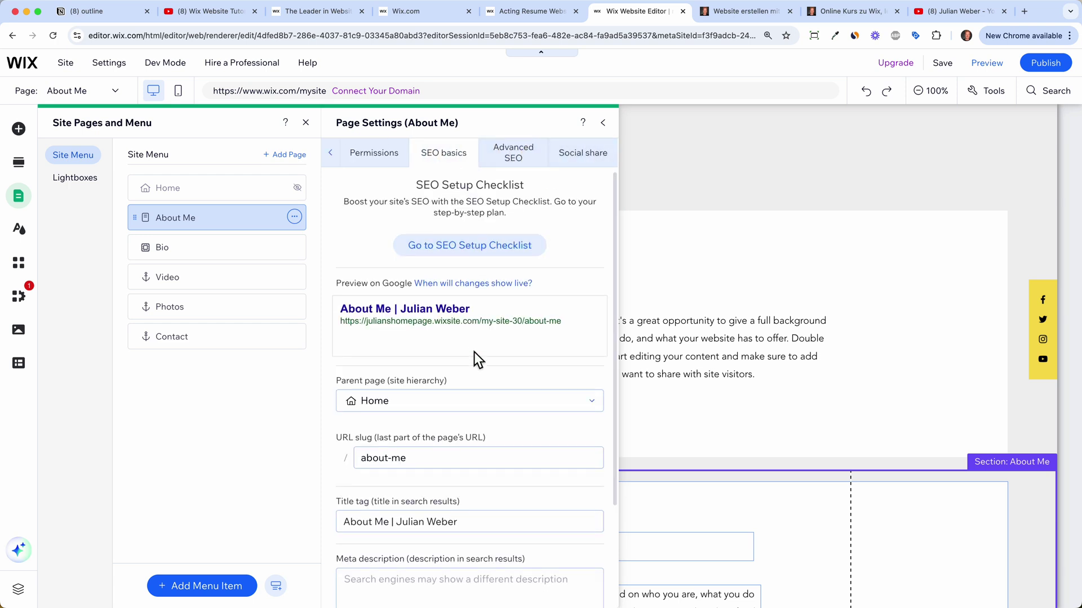
scroll(474, 352, down, 2)
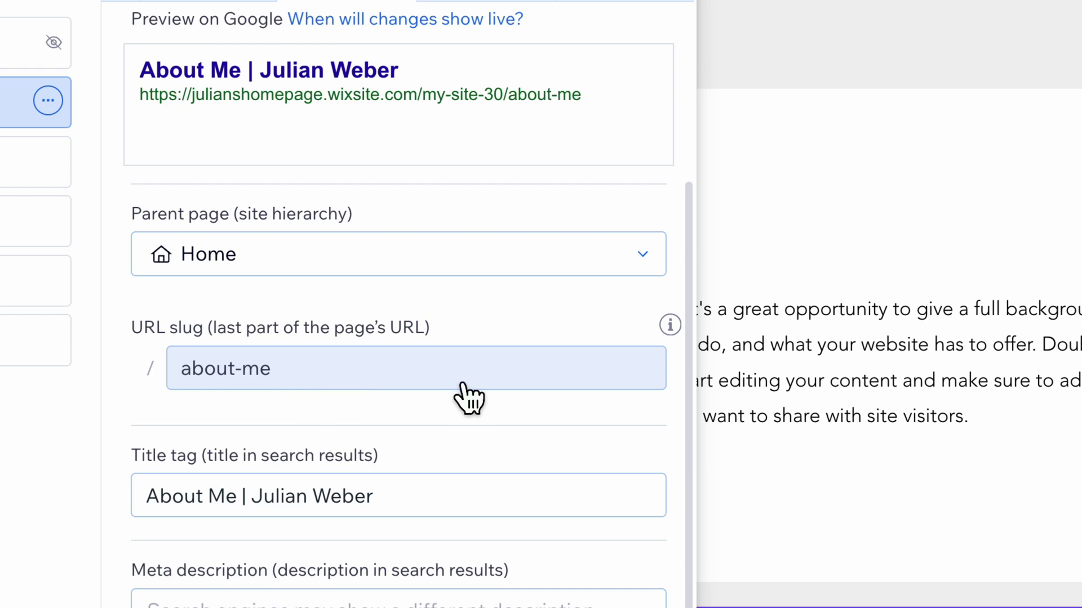
click(445, 515)
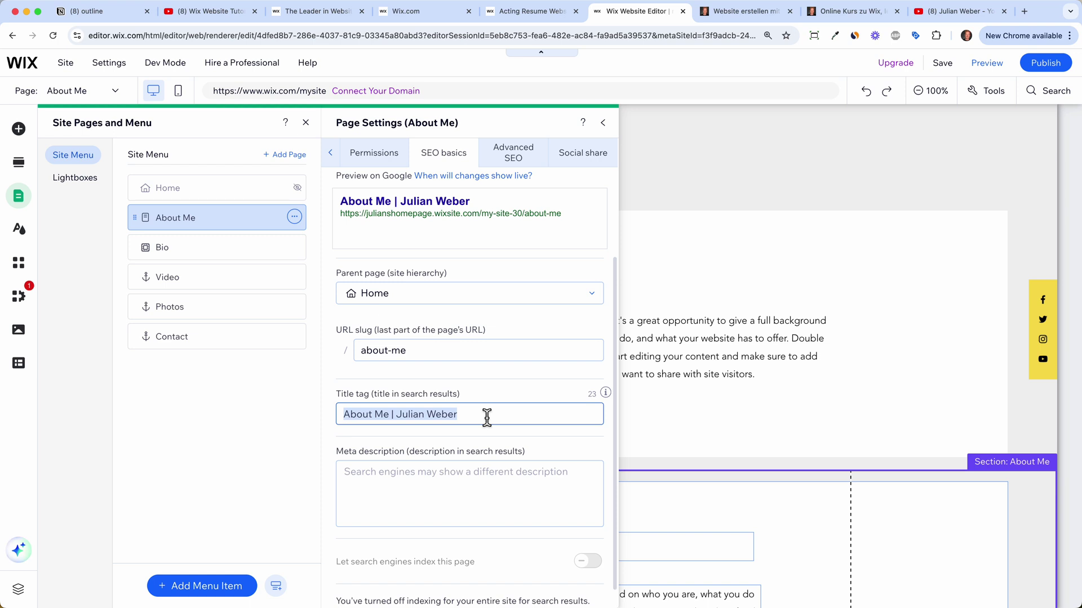
text(About Me Page from Julian Weber)
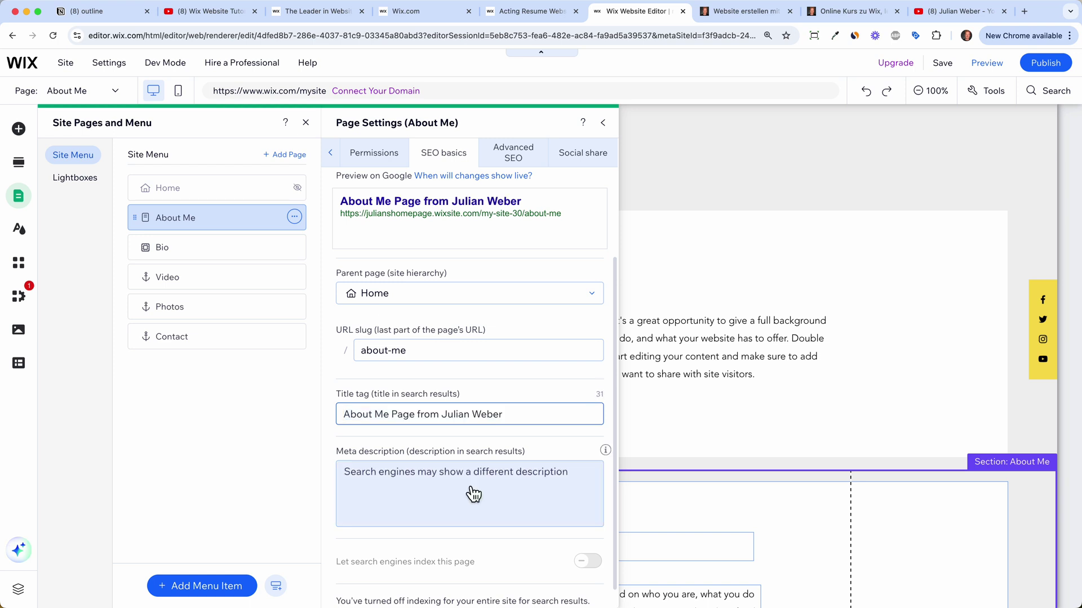
Step: Enter the placeholder text "jkndfgnfjgnjdngfjglnmglkmfs" as the About Me page's meta description and check the Google preview
click(468, 488)
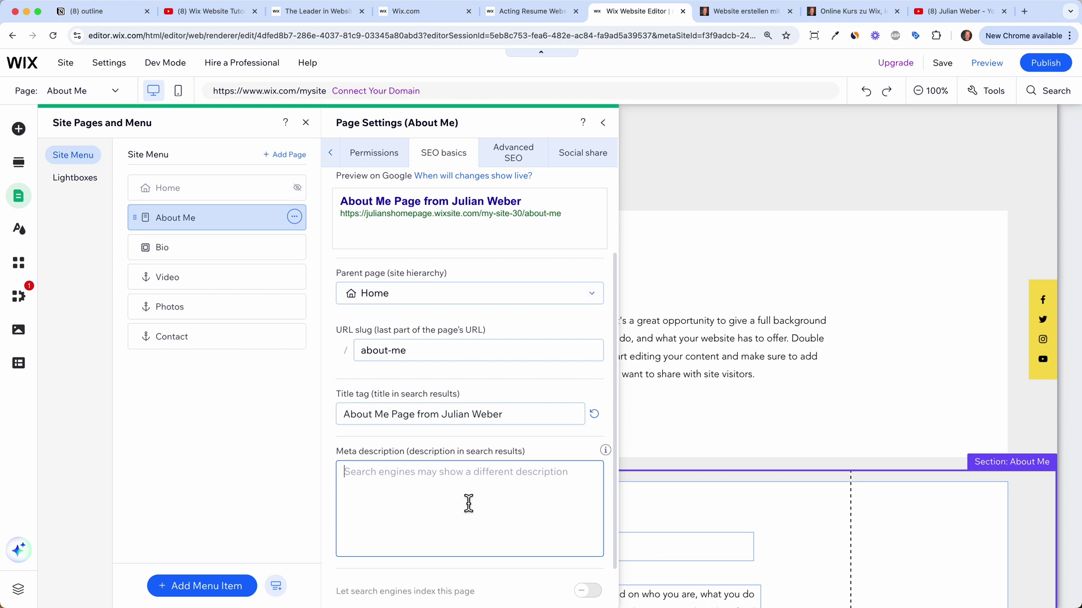
scroll(468, 503, down, 2)
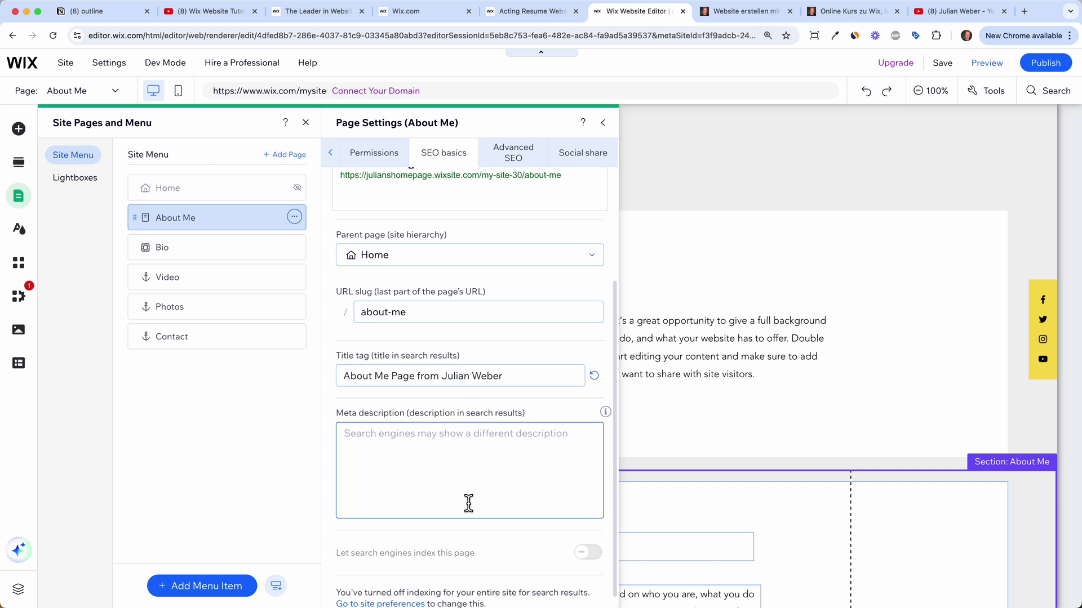
scroll(468, 503, down, 1)
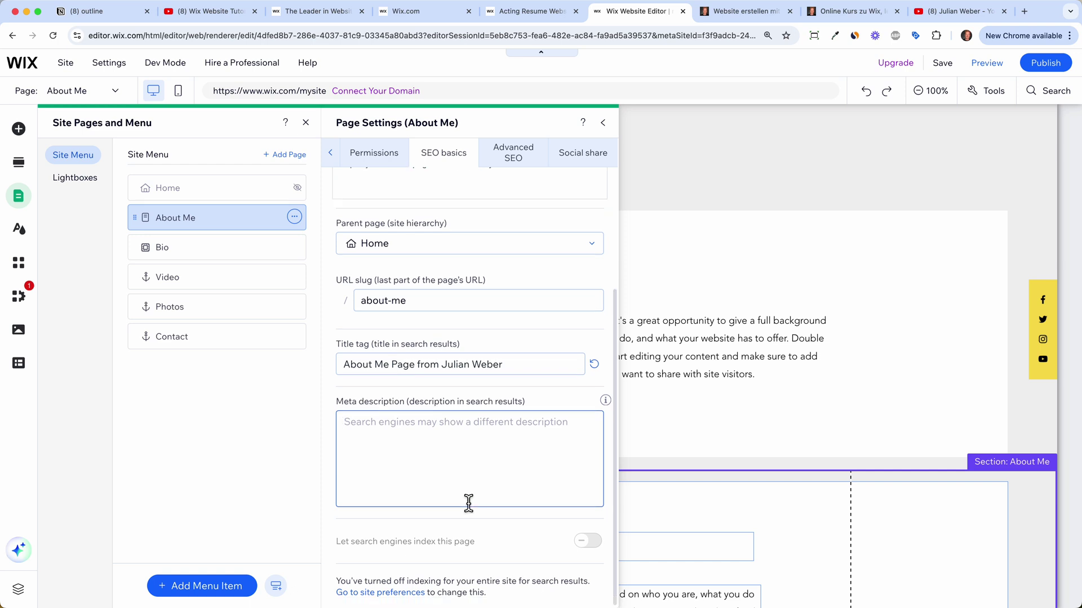
scroll(476, 422, up, 5)
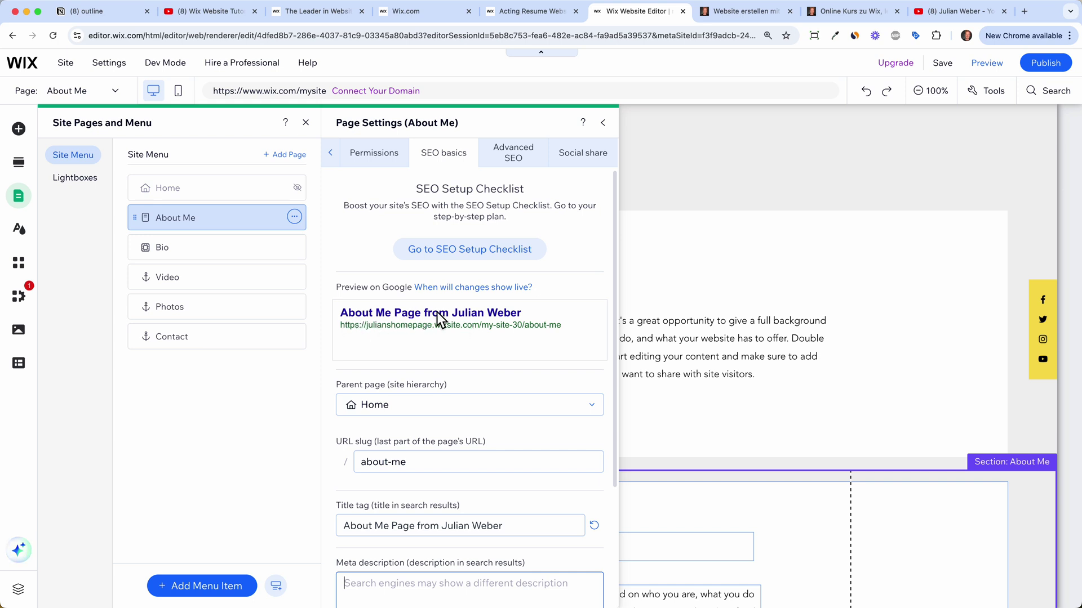
text(jkndfgnfjgnjdngfj)
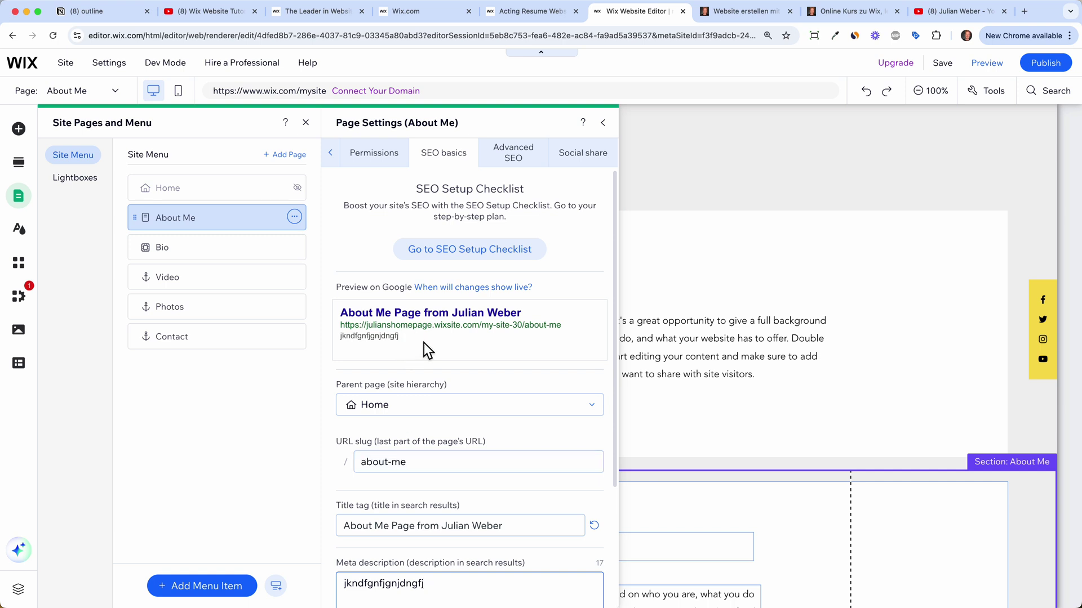
text(glnmglkmfs)
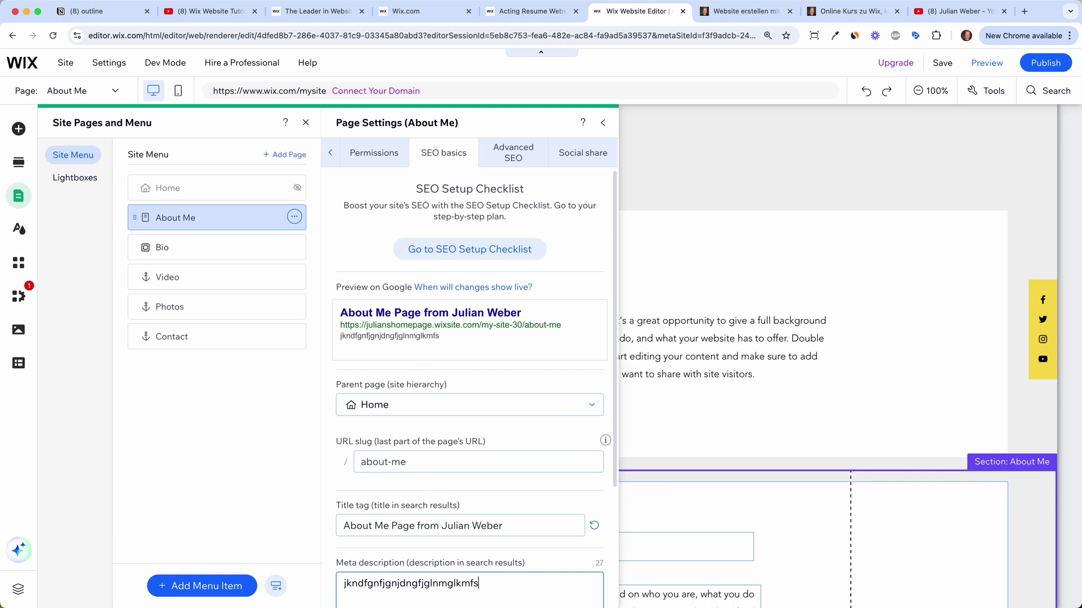
scroll(451, 431, down, 1)
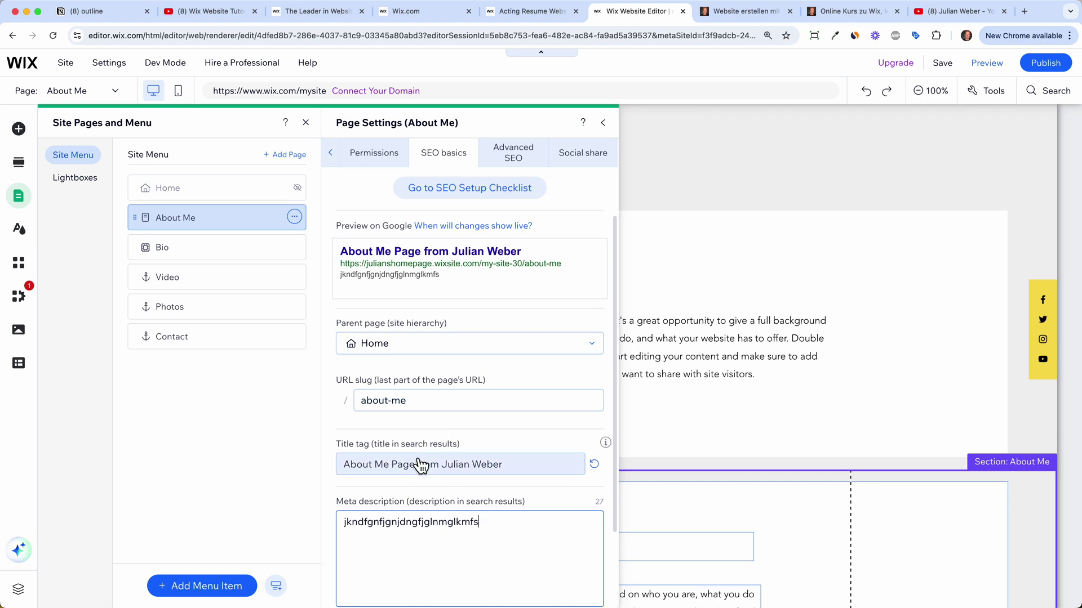
scroll(424, 480, up, 1)
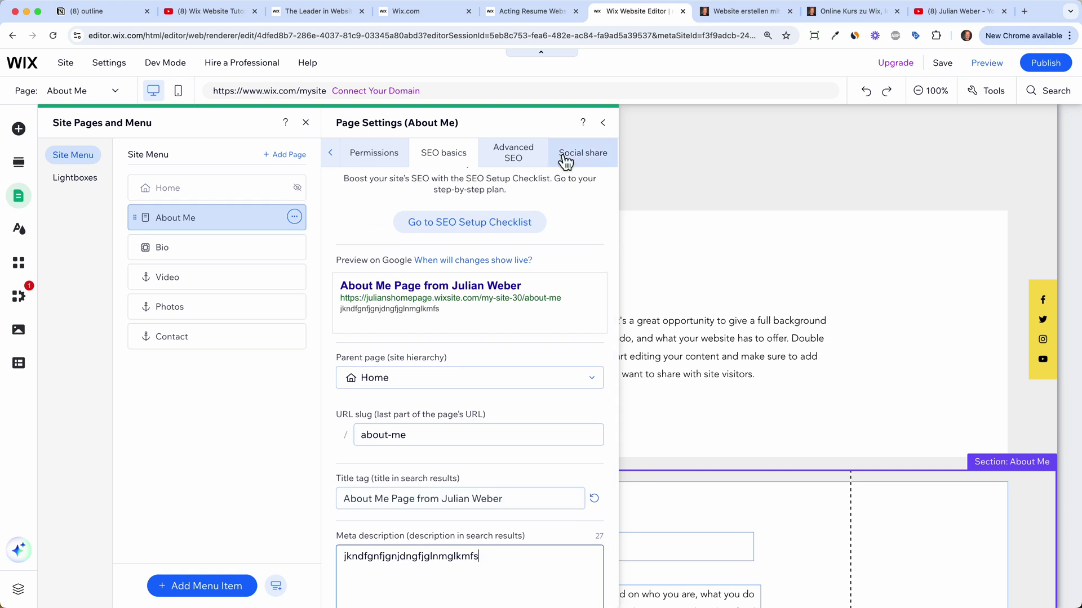
Step: Check the About Me page's social share settings and close the page settings
click(581, 165)
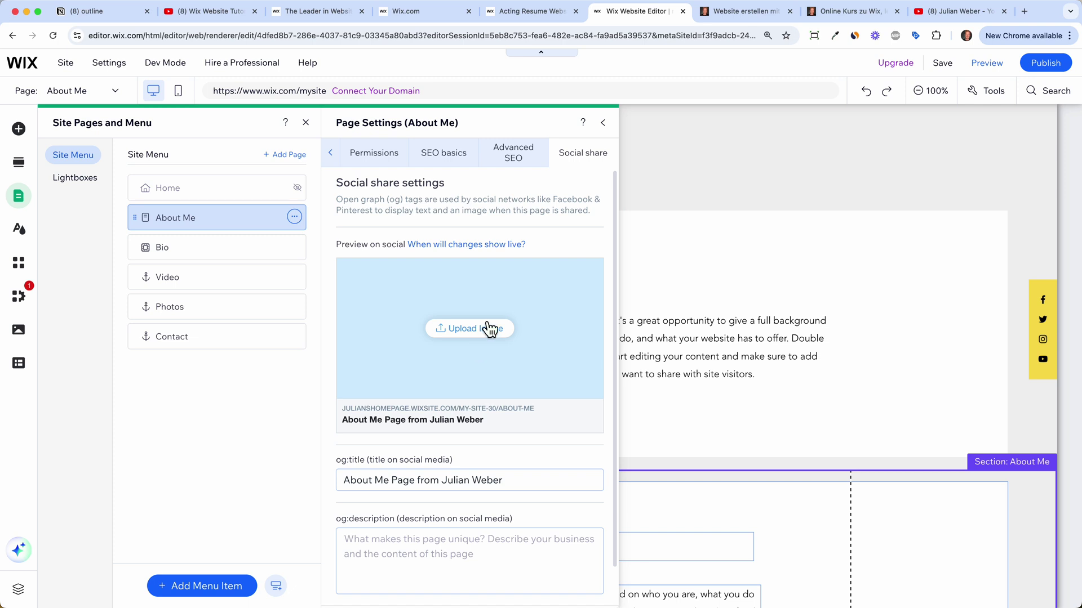
click(603, 124)
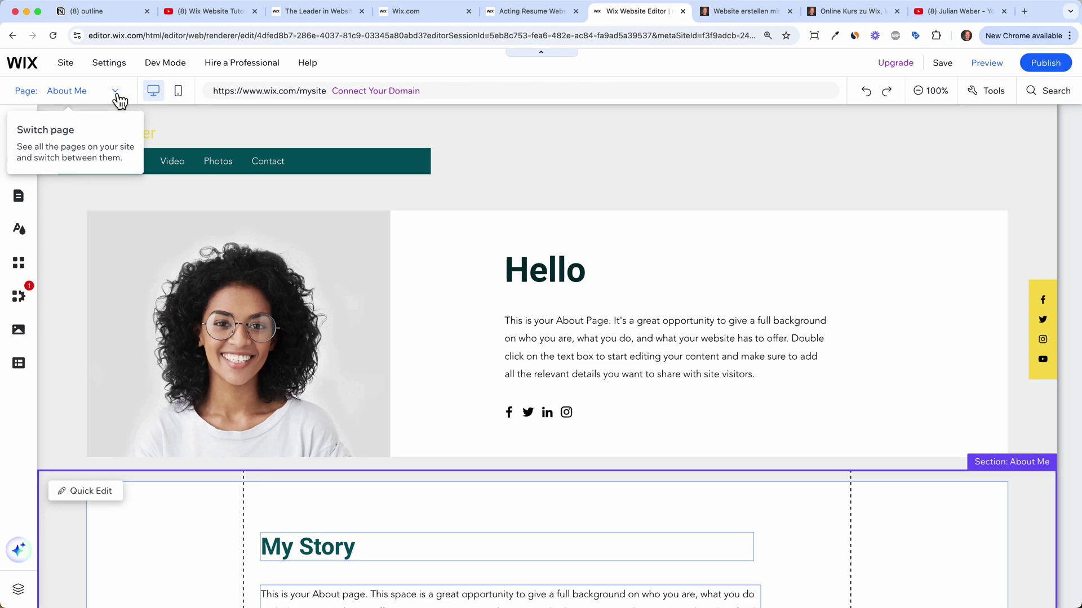
Step: Switch to the Home page and link the View Tutorials button in its About Me section to the About Me page
click(115, 96)
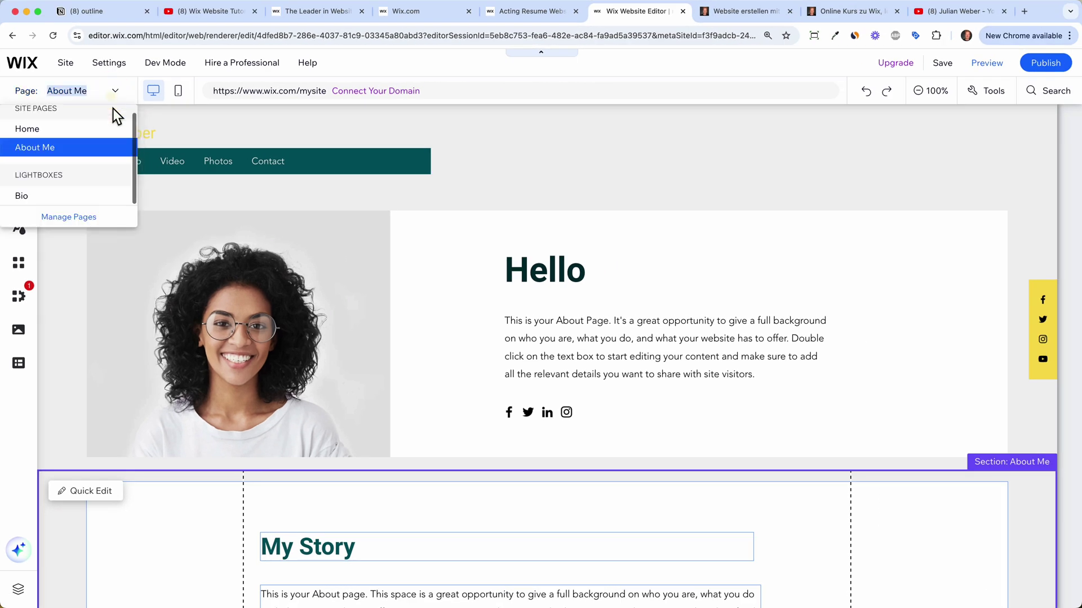
click(73, 130)
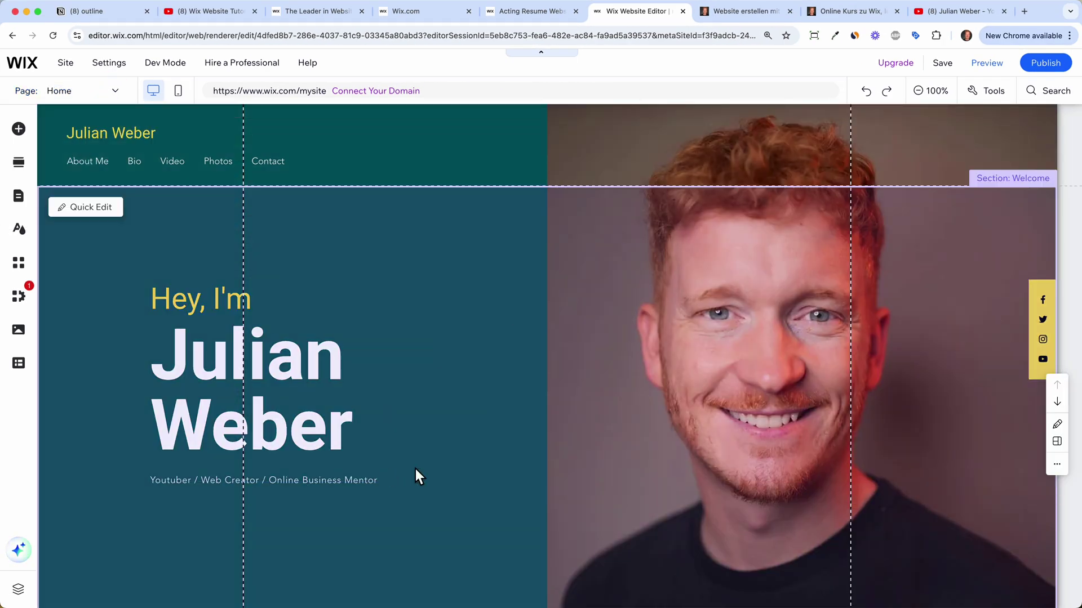
scroll(416, 470, down, 7)
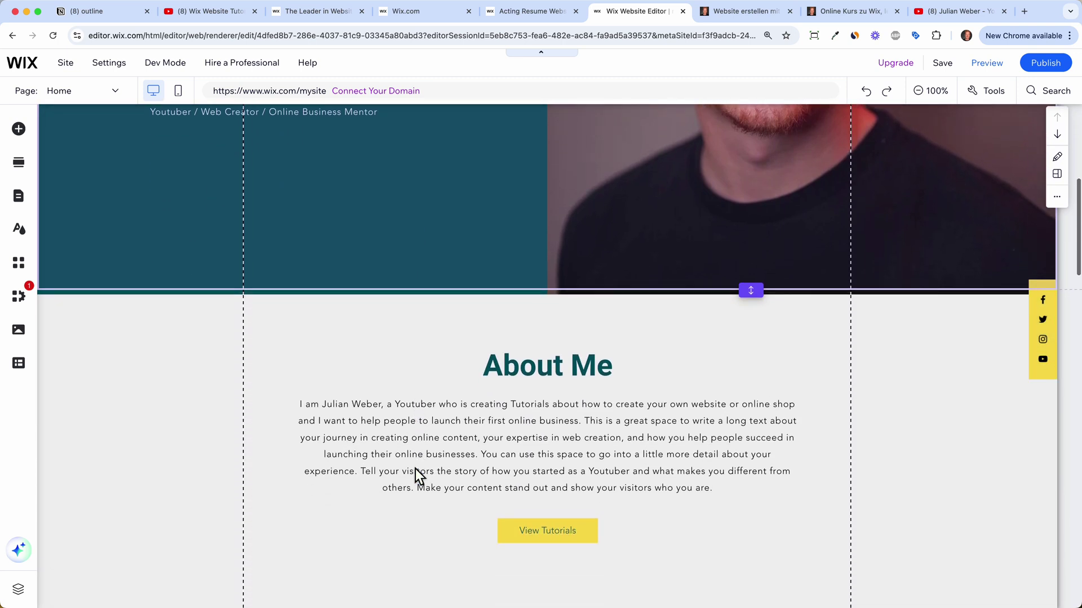
scroll(414, 469, down, 3)
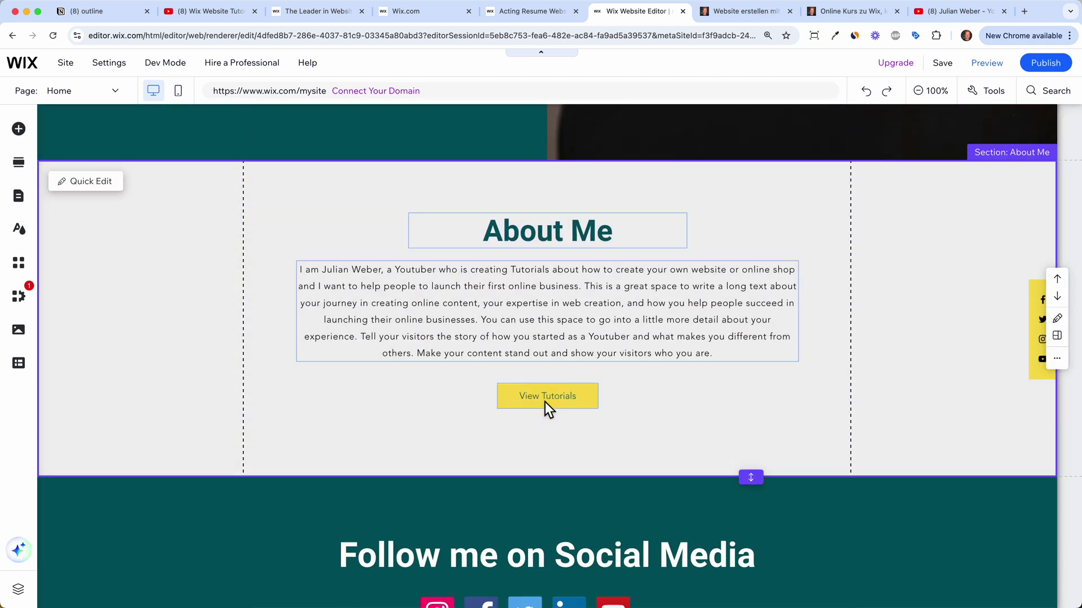
click(557, 398)
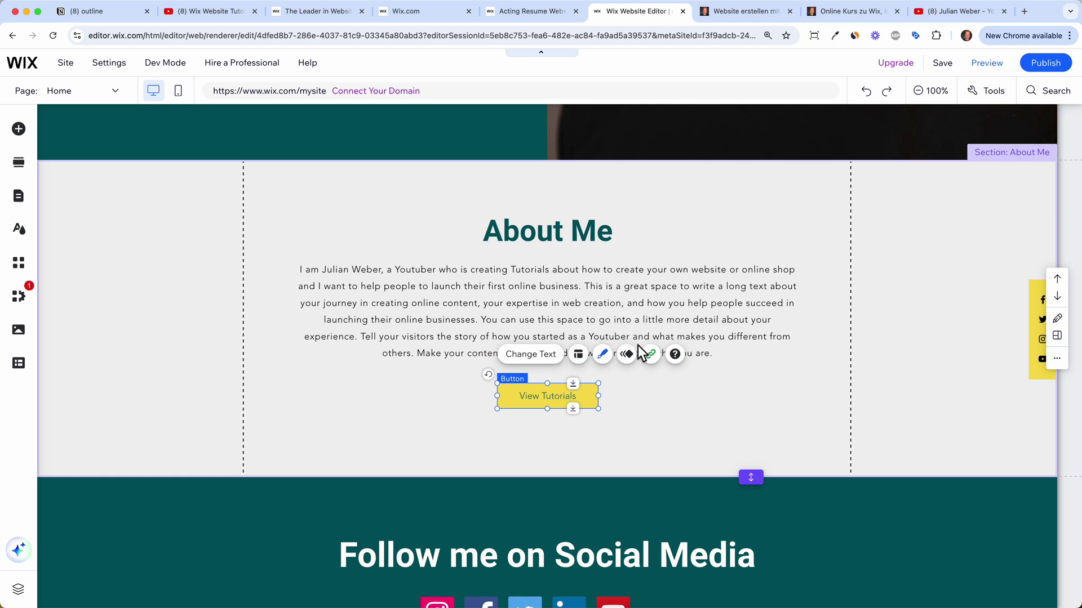
click(651, 354)
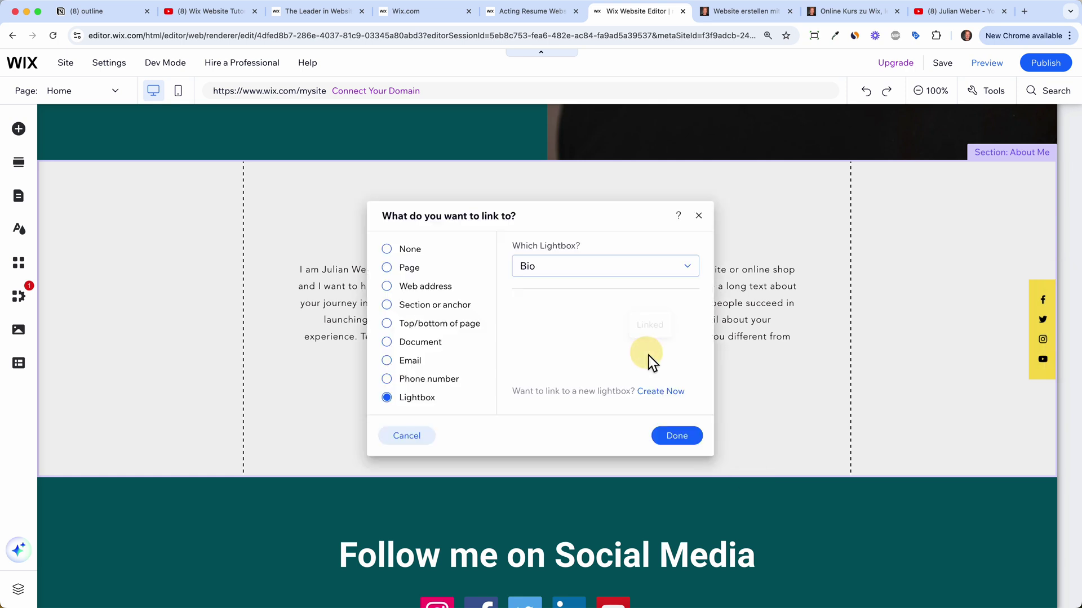
click(414, 275)
click(554, 278)
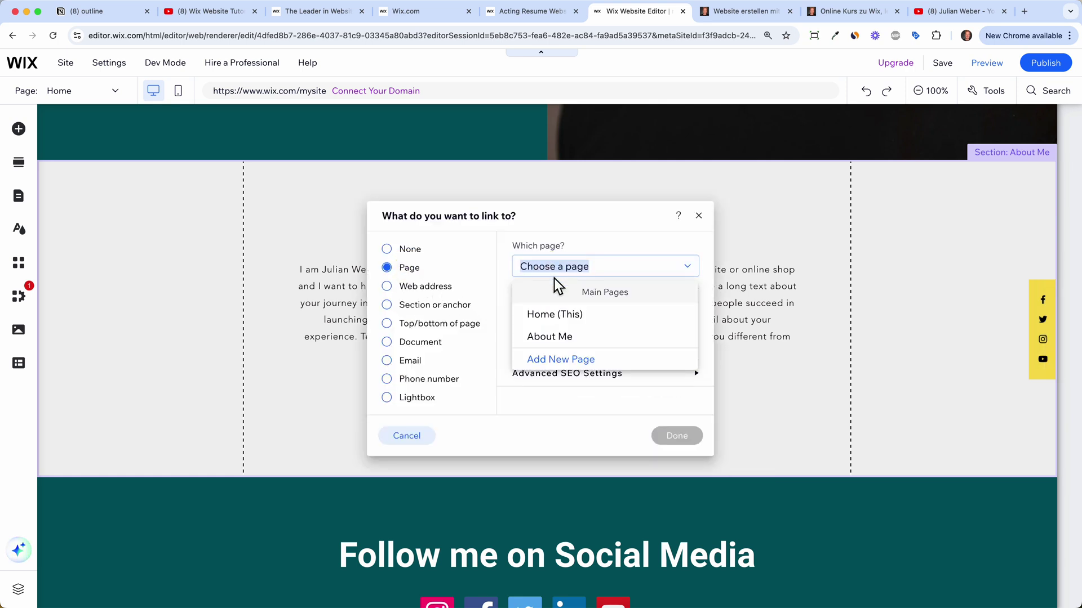
click(564, 341)
click(684, 436)
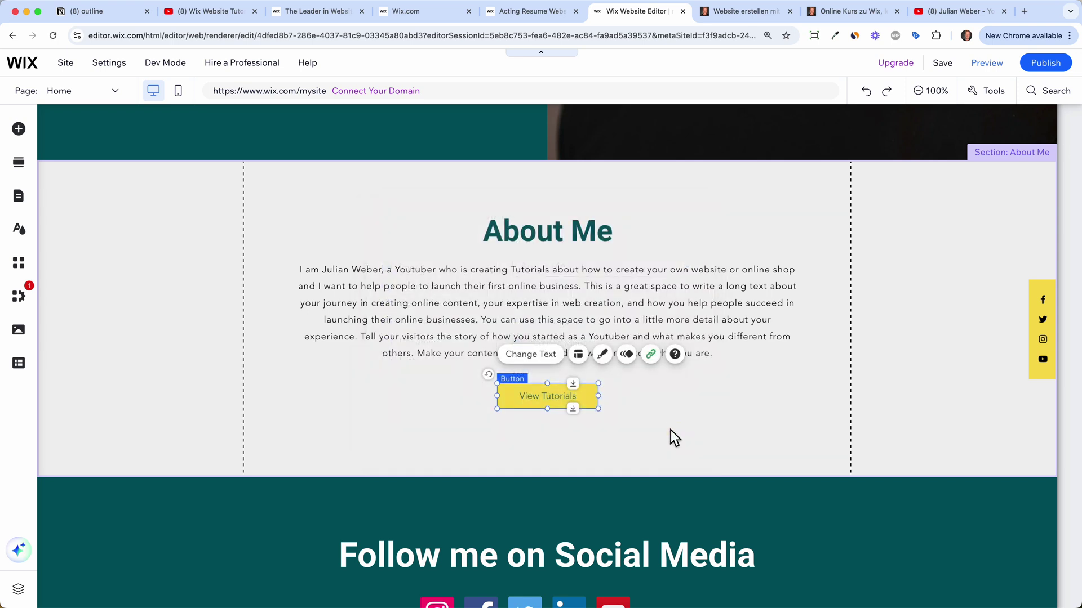
Step: Change the text of the View Tutorials button to "Read my full story"
click(556, 359)
text(Read my ful)
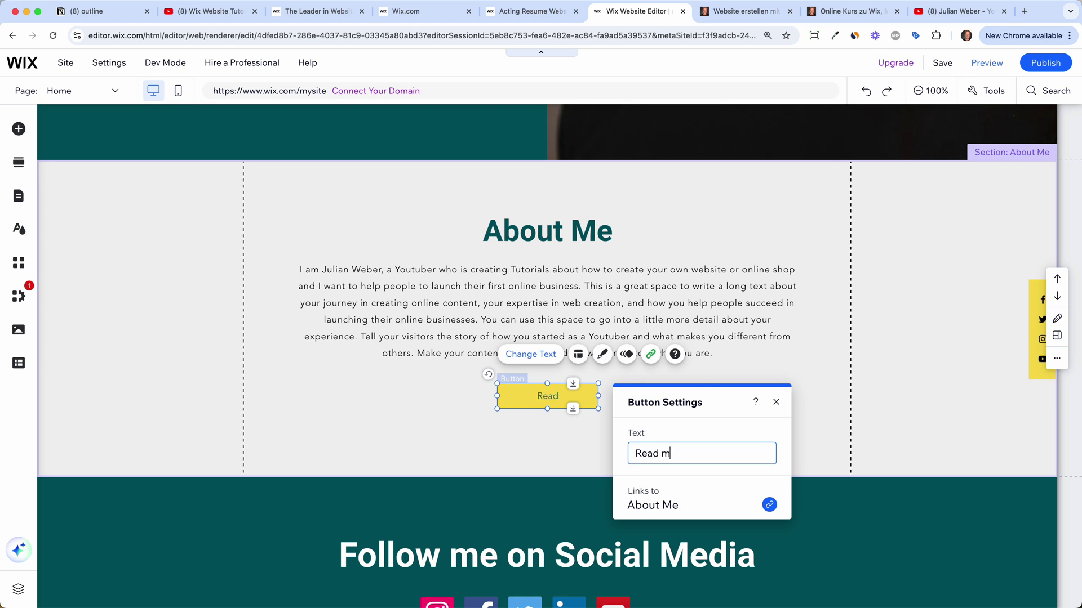
text(l story)
click(556, 359)
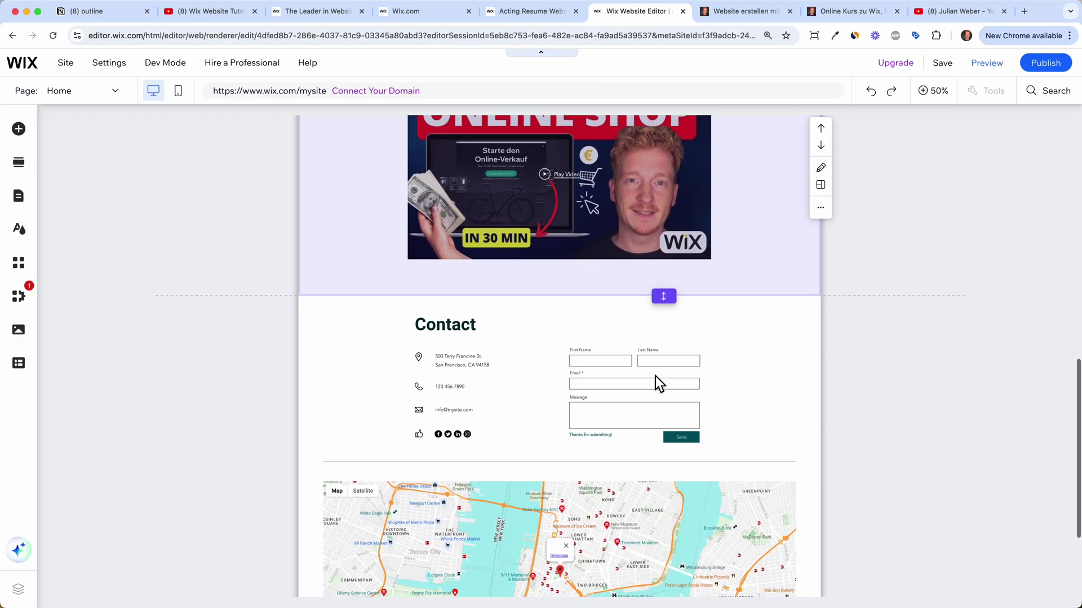
Step: Preview the site, test the Read my full story button and the header title's link to the home page, and return to the editor
scroll(654, 377, up, 15)
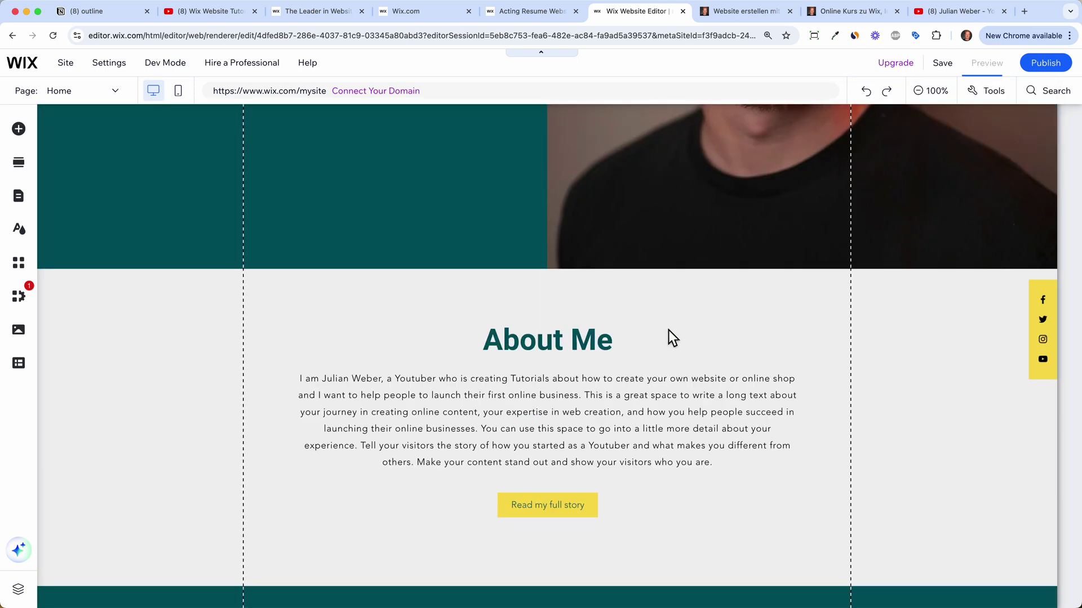
scroll(668, 330, up, 8)
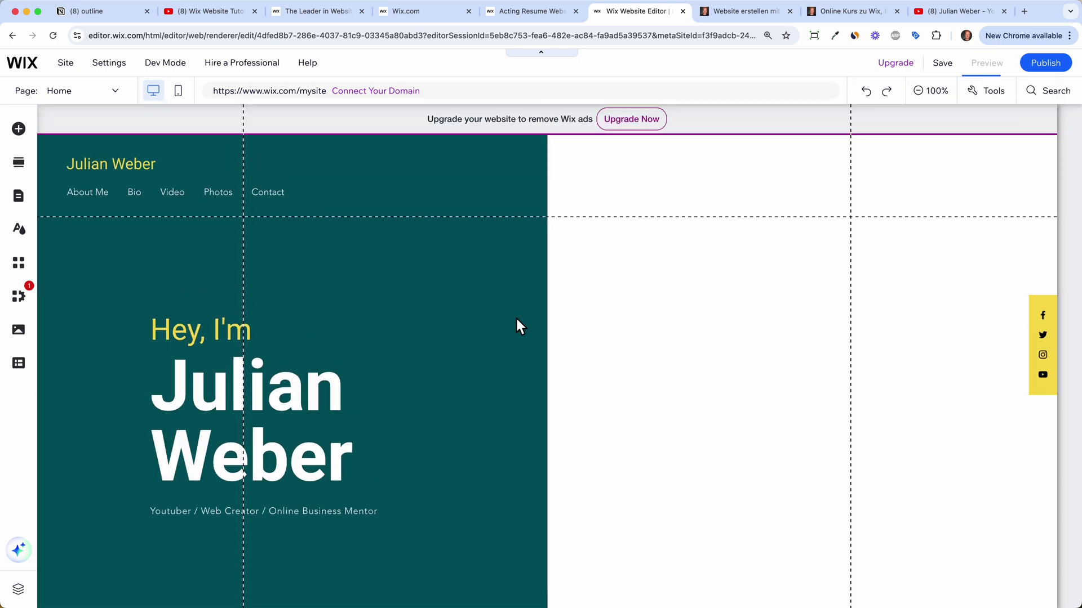
scroll(516, 324, down, 8)
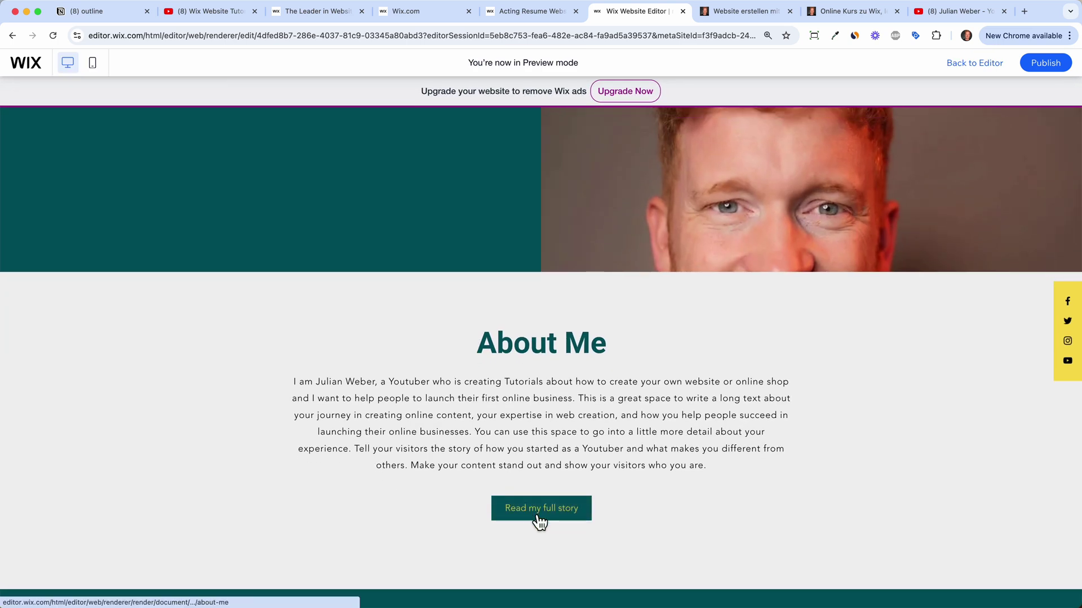
click(539, 521)
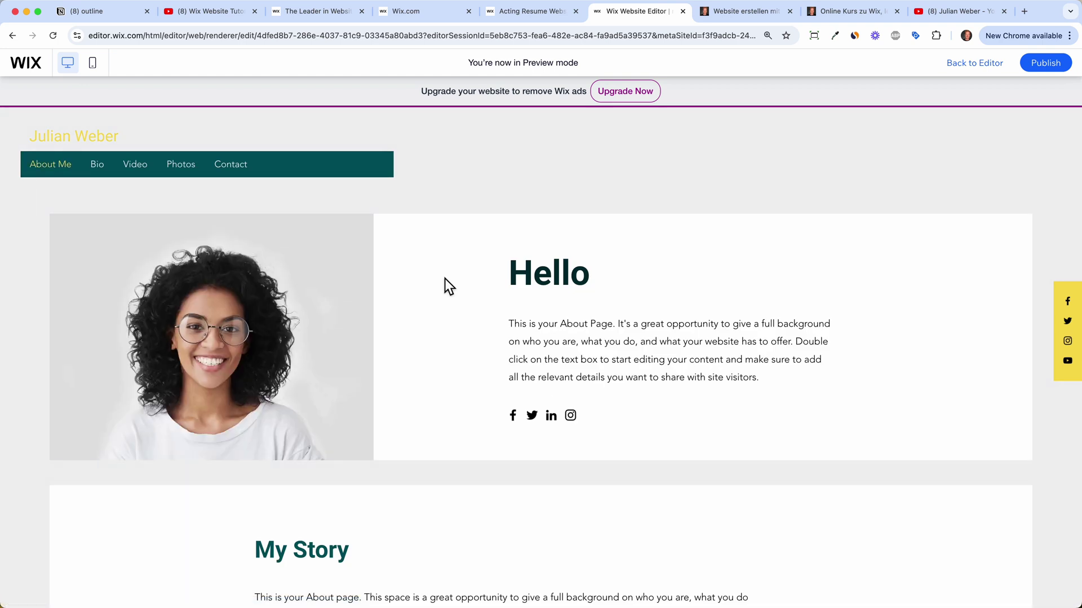
click(93, 145)
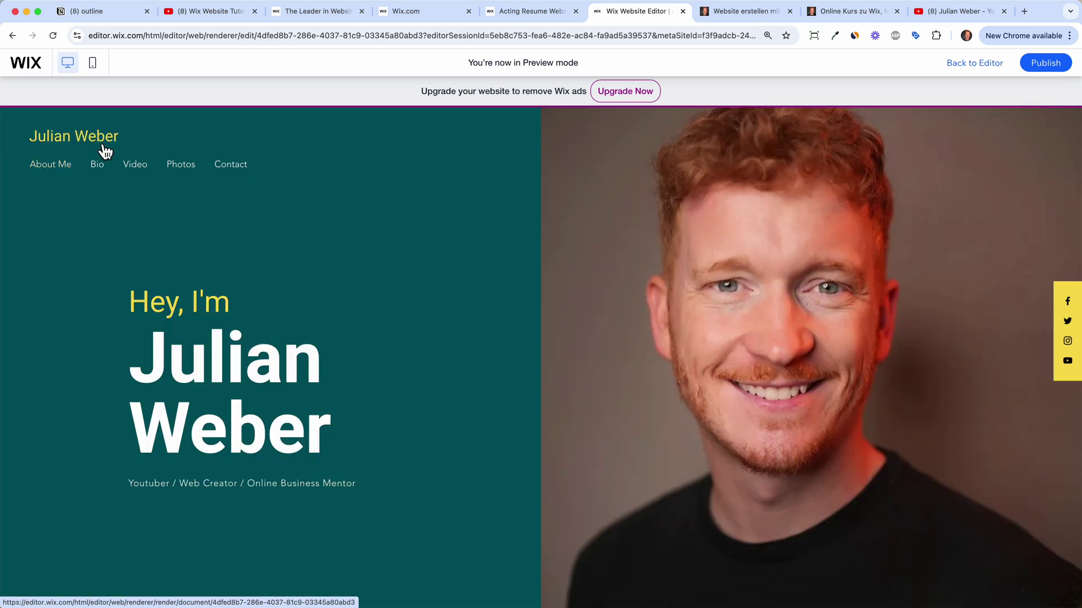
click(983, 67)
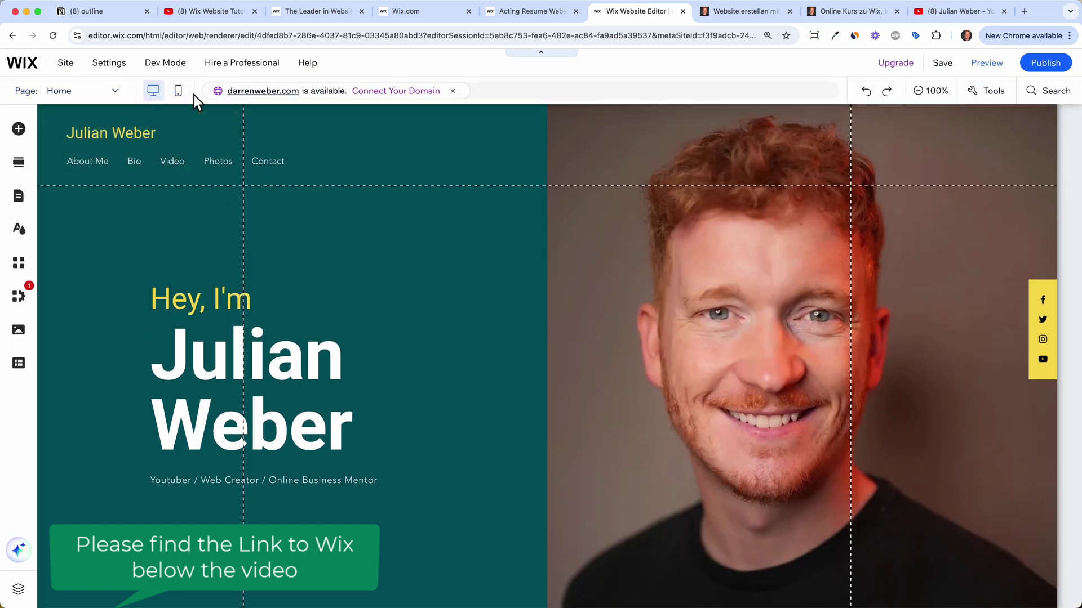
Step: Switch the editor to the mobile version of the Home page
click(184, 97)
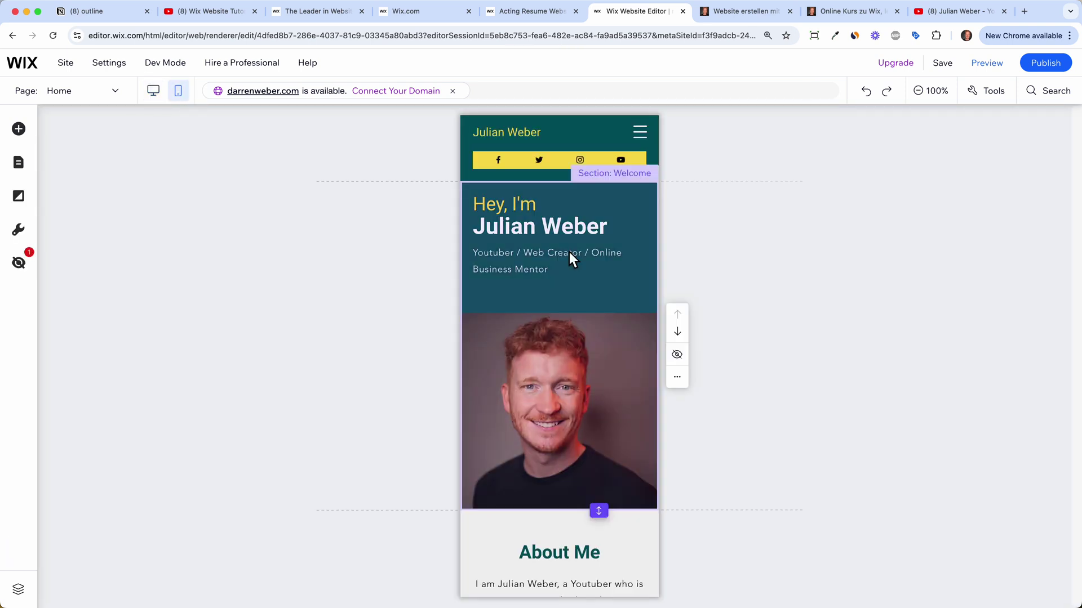
Step: Move the owner's name heading in the mobile Welcome section slightly lower
click(577, 231)
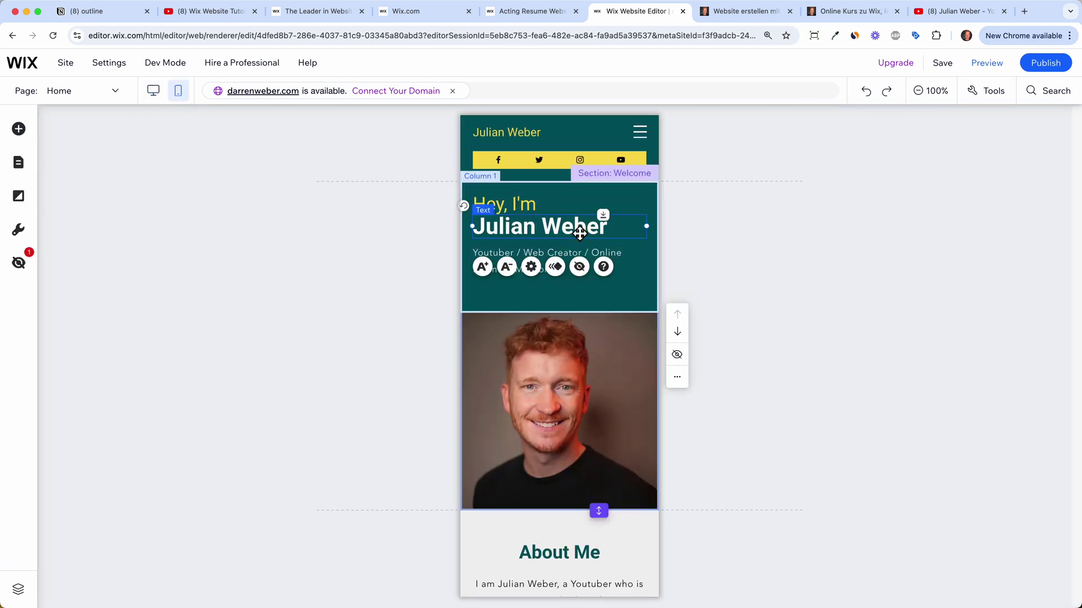
drag(577, 231, 546, 265)
Step: Shrink the social bar icons in the mobile Follow me on Social Media section to fit one row and centre the bar
scroll(556, 366, down, 10)
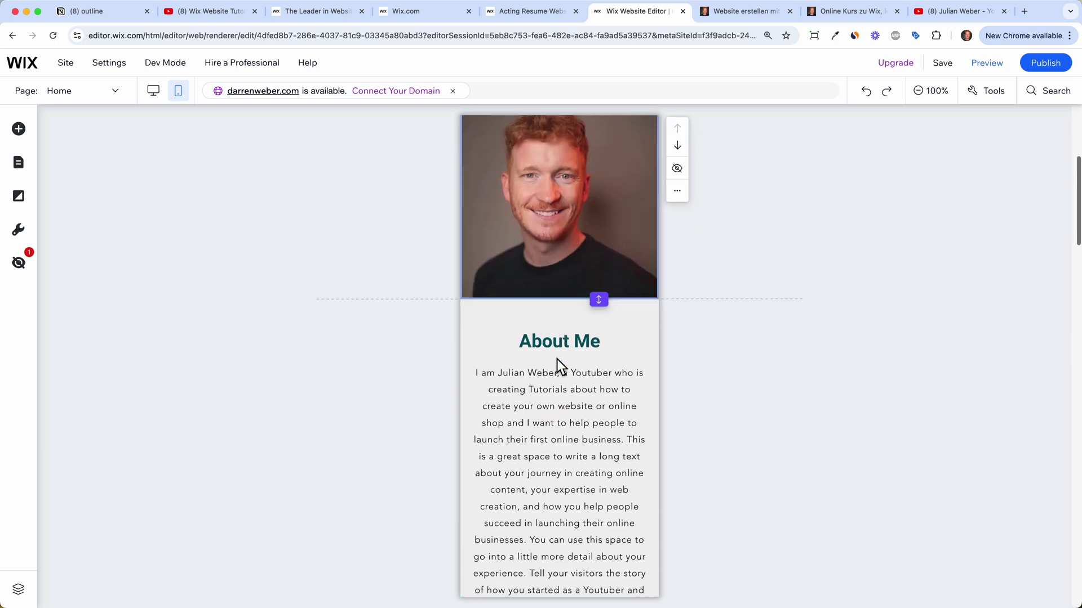
scroll(559, 423, down, 1)
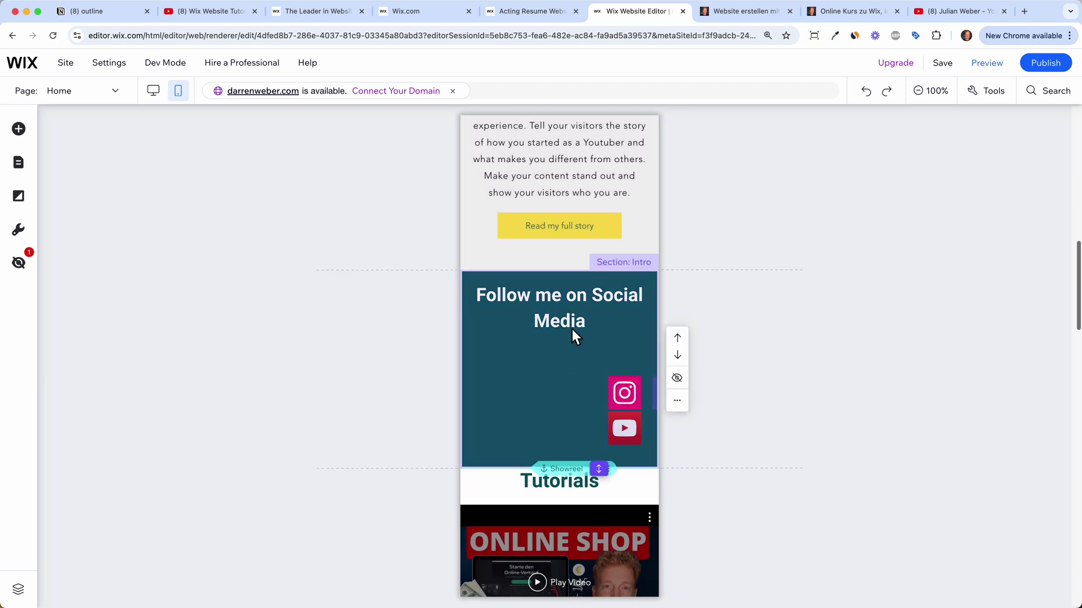
drag(619, 401, 491, 386)
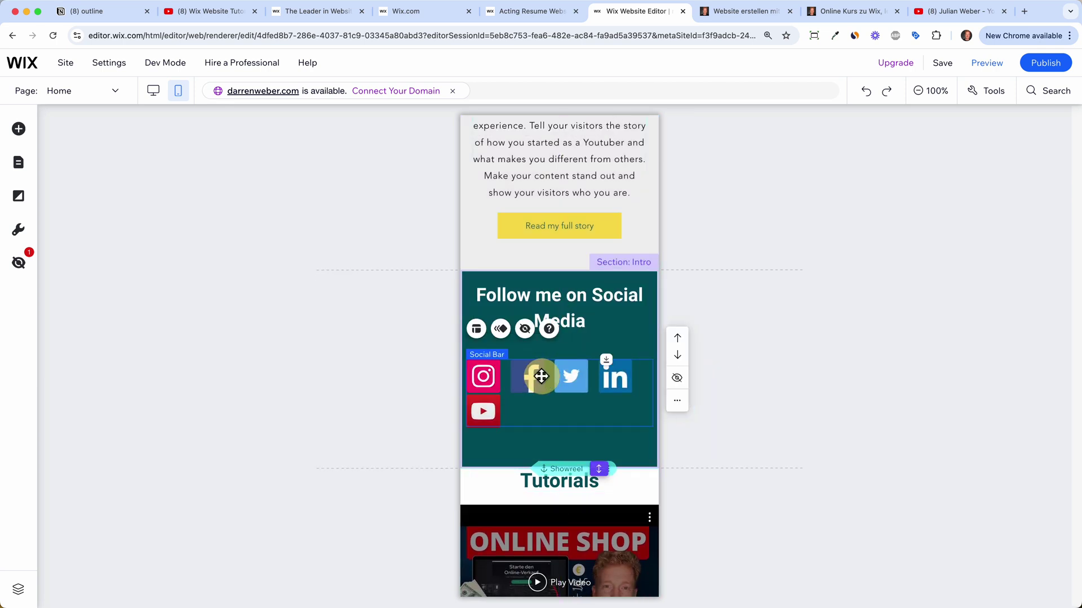
click(476, 328)
mouse_move(327, 398)
mouse_down()
mouse_move(289, 398)
mouse_move(318, 400)
mouse_up()
click(869, 338)
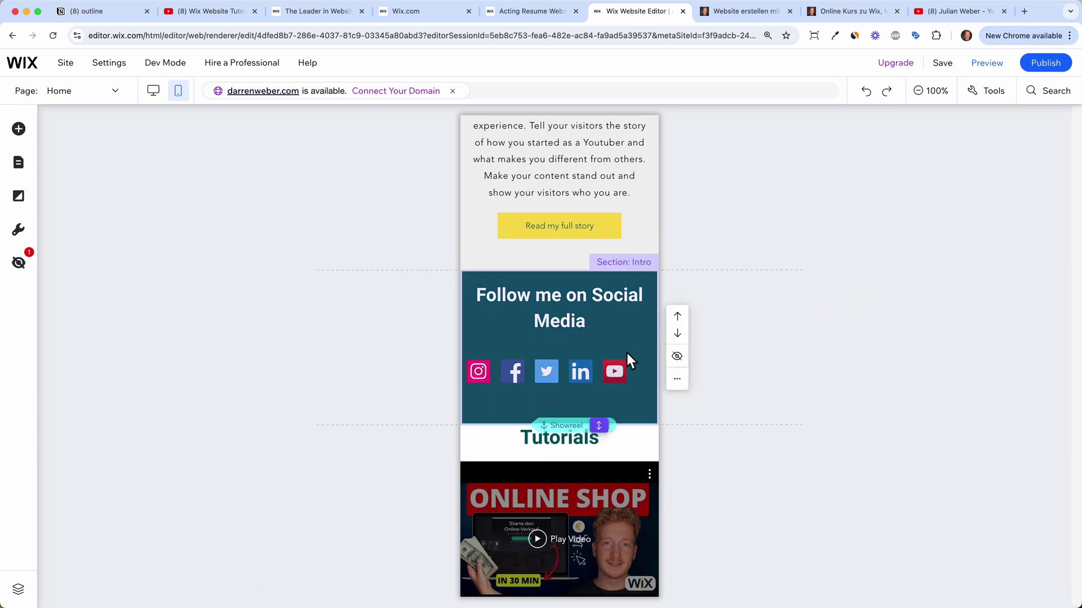
drag(597, 366, 604, 373)
Step: Check the rest of the mobile Home page and switch the editor back to the desktop version
scroll(616, 466, down, 7)
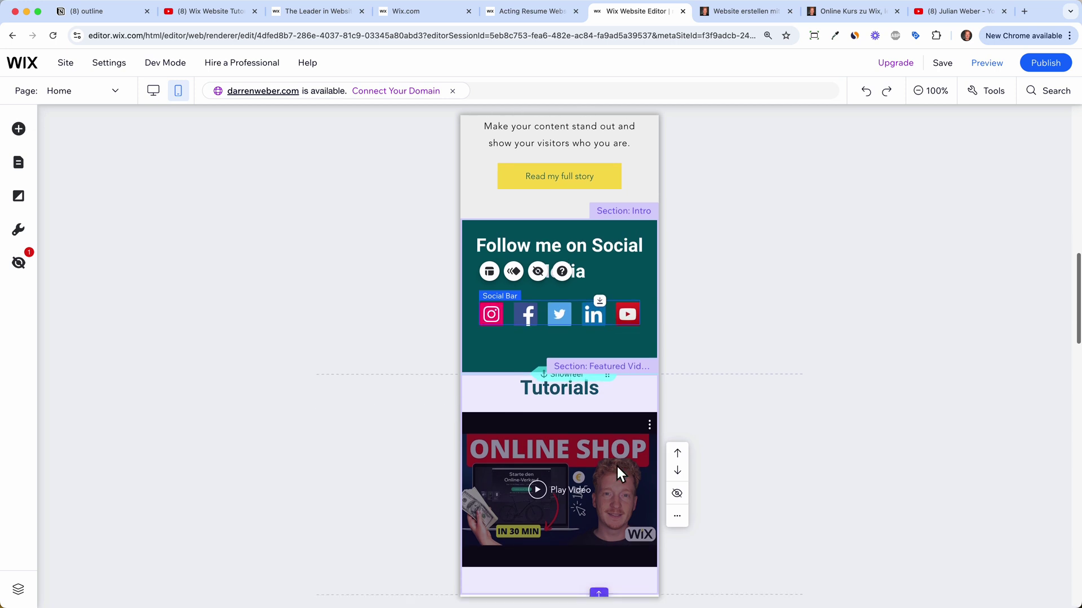
scroll(628, 432, down, 15)
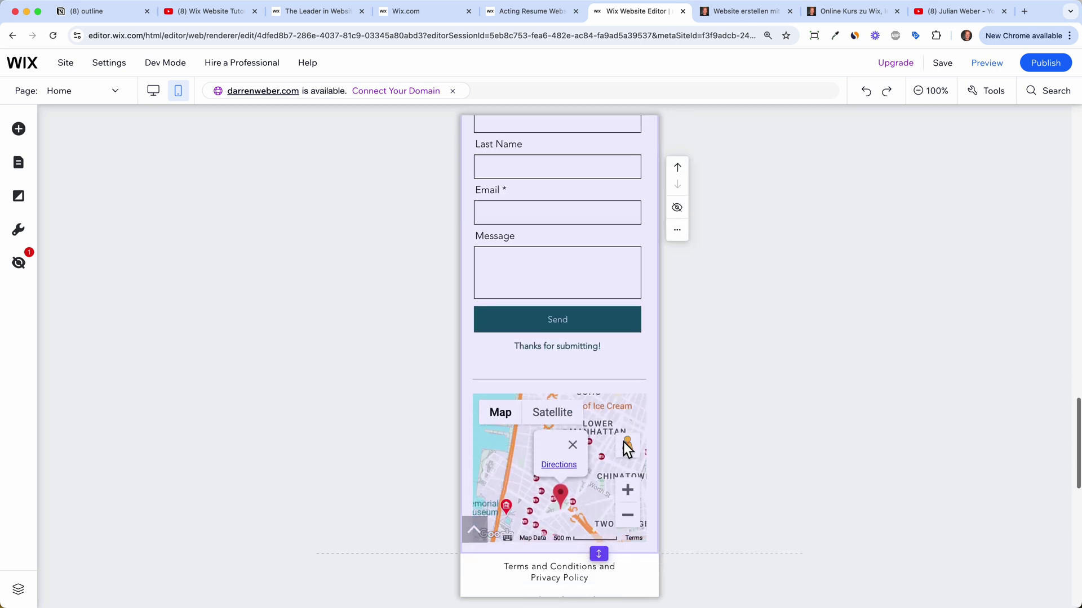
scroll(619, 434, up, 4)
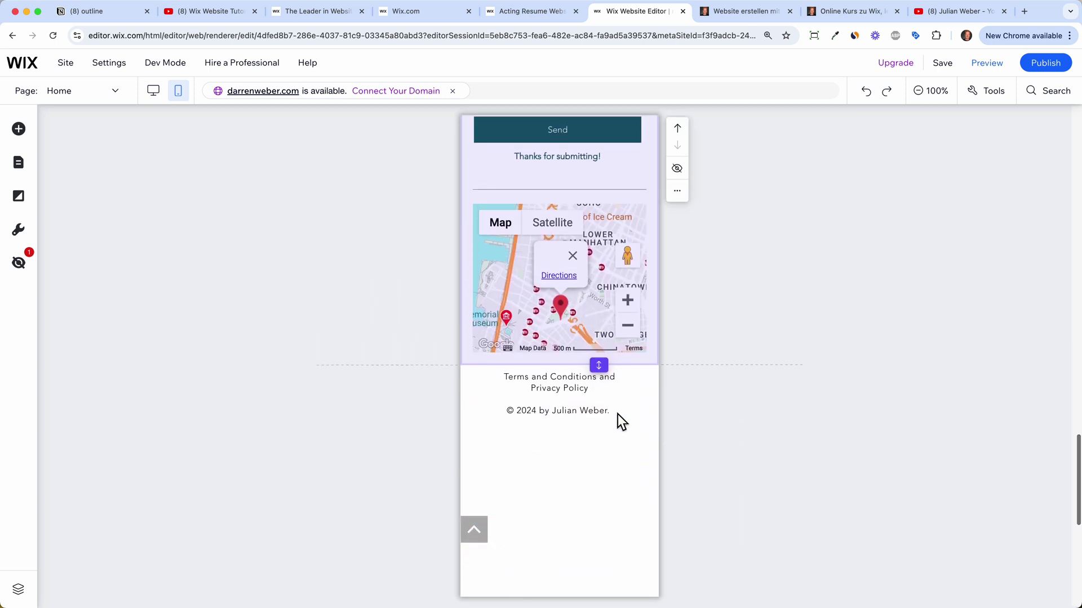
scroll(639, 392, up, 20)
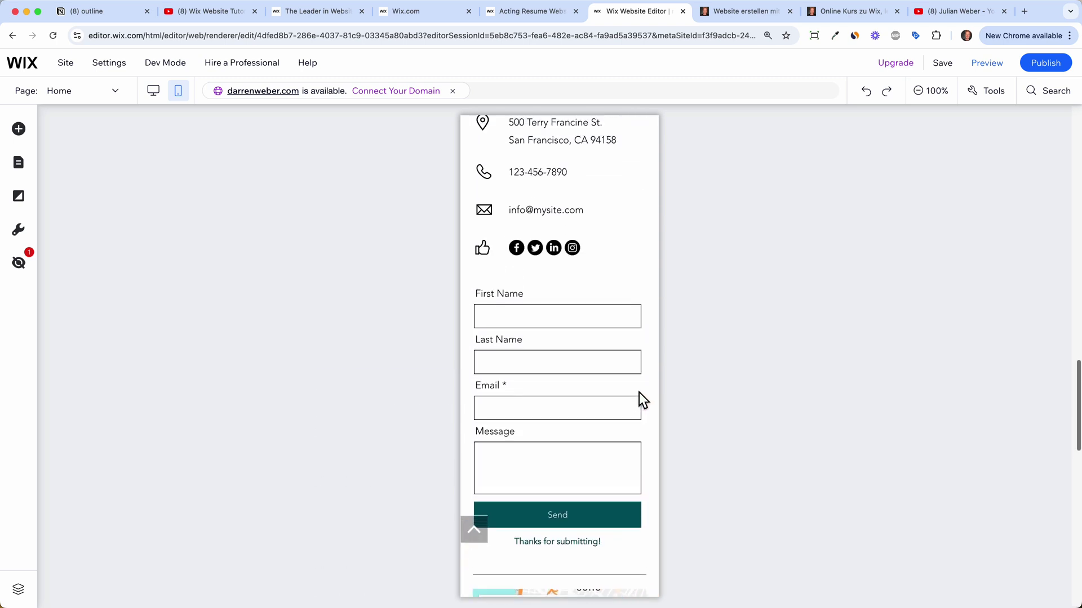
scroll(638, 392, up, 2)
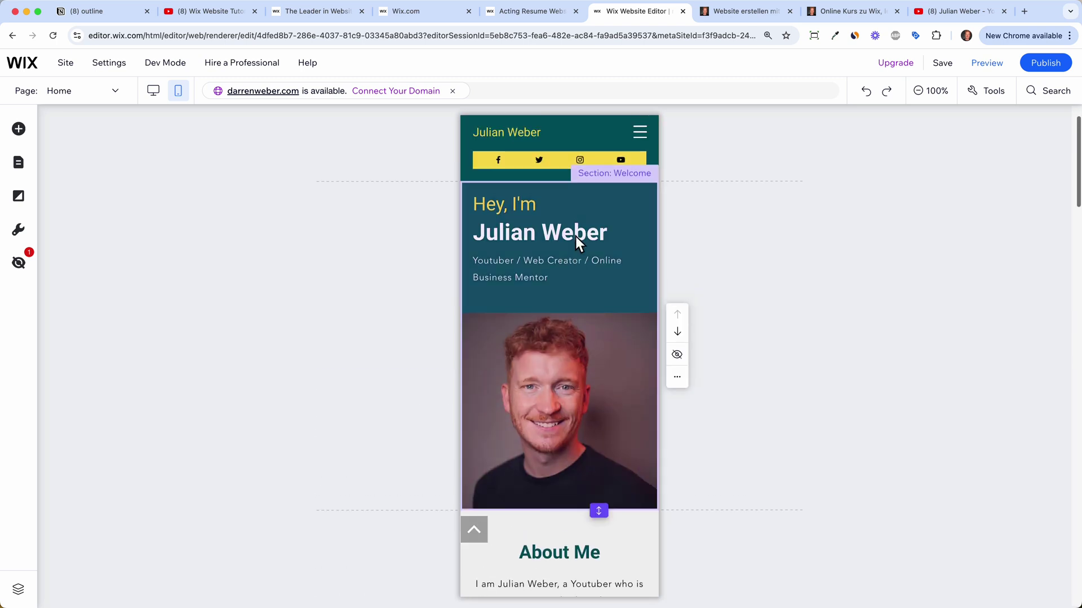
click(114, 94)
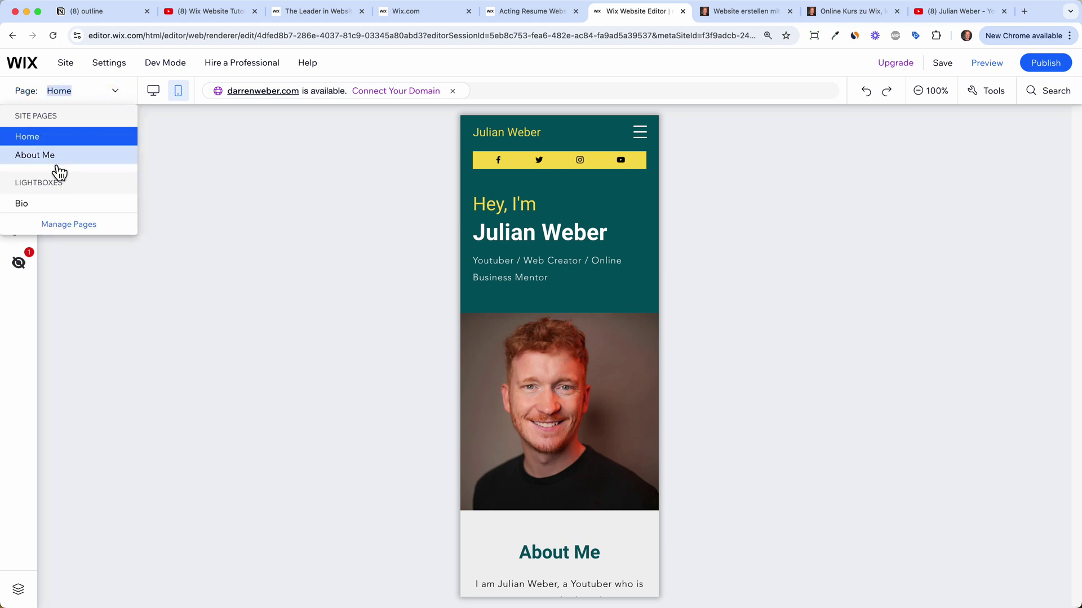
click(158, 95)
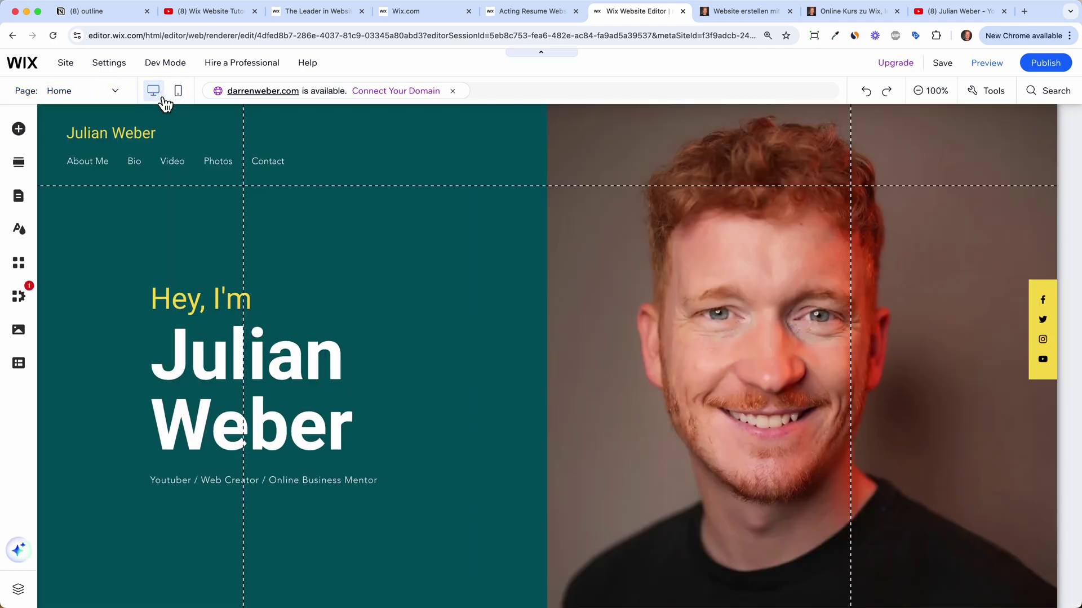
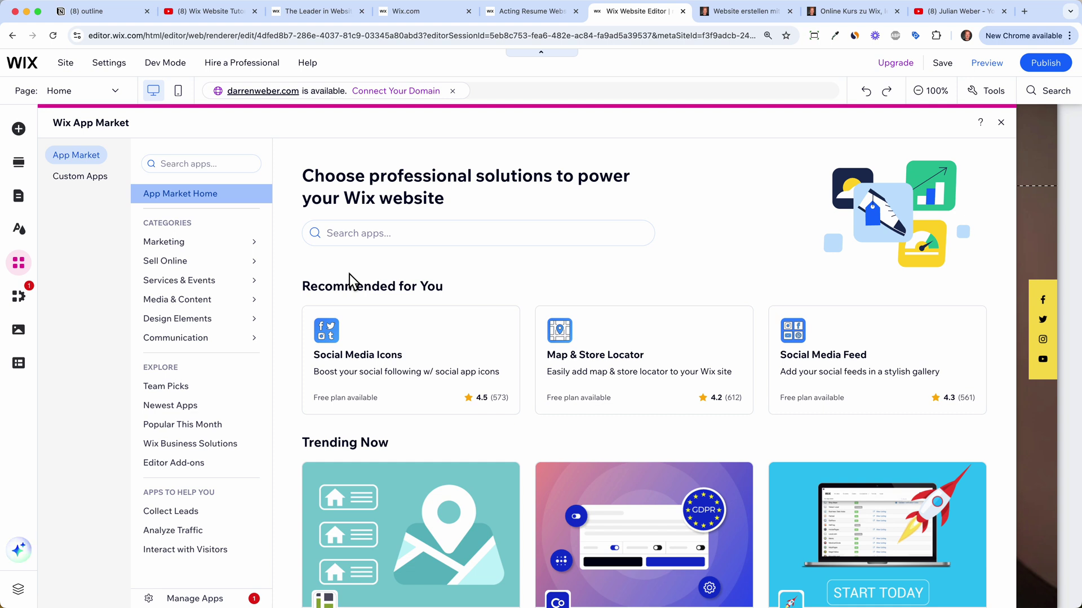
Step: Browse the Wix App Market and search it for "online store"
scroll(350, 274, down, 5)
scroll(356, 282, down, 3)
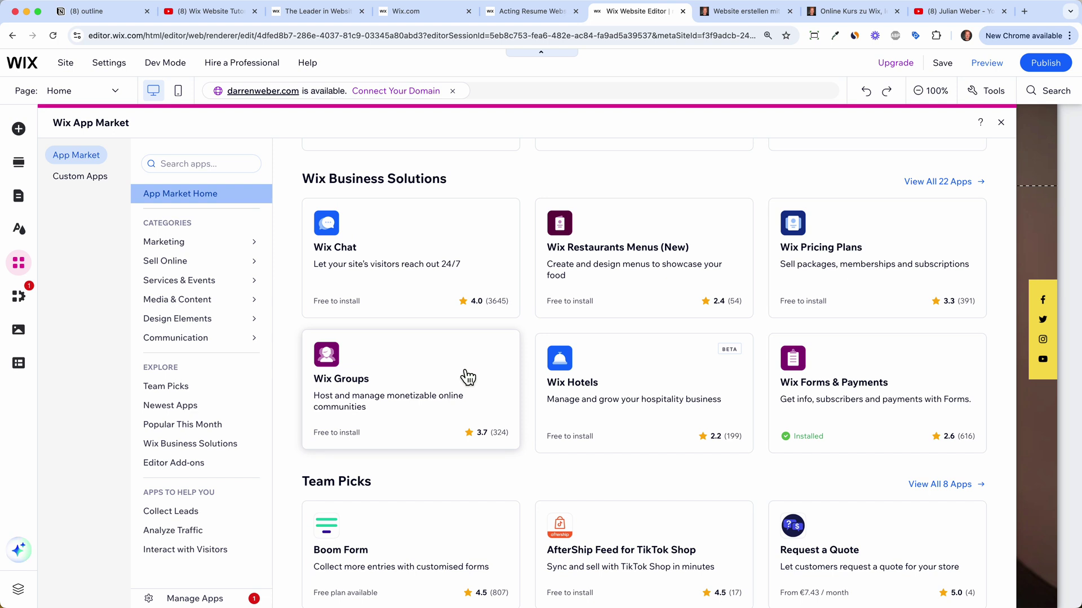
scroll(564, 315, up, 4)
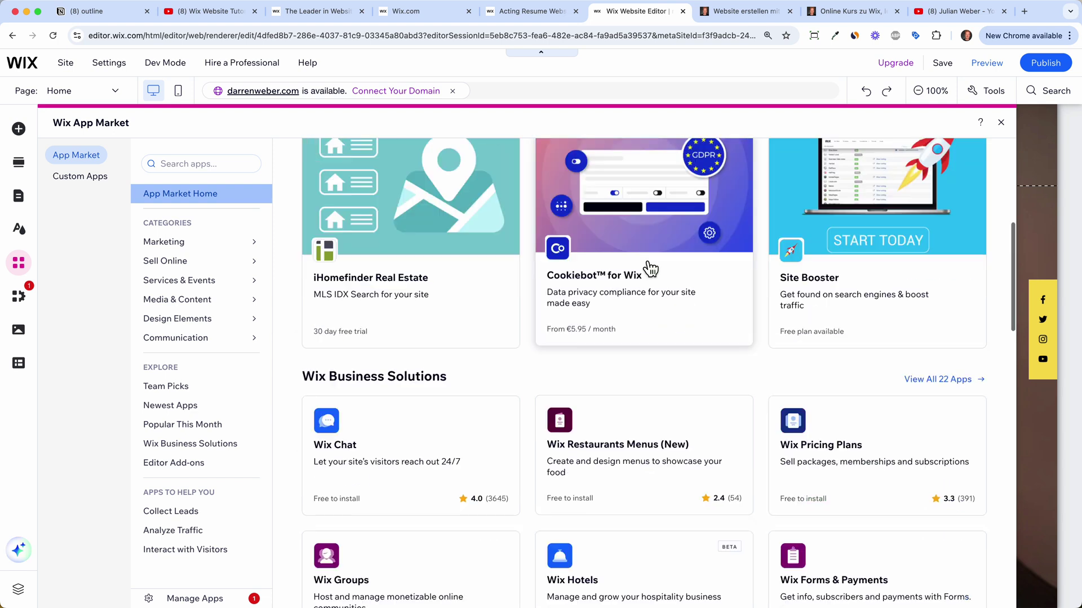
click(223, 164)
click(214, 208)
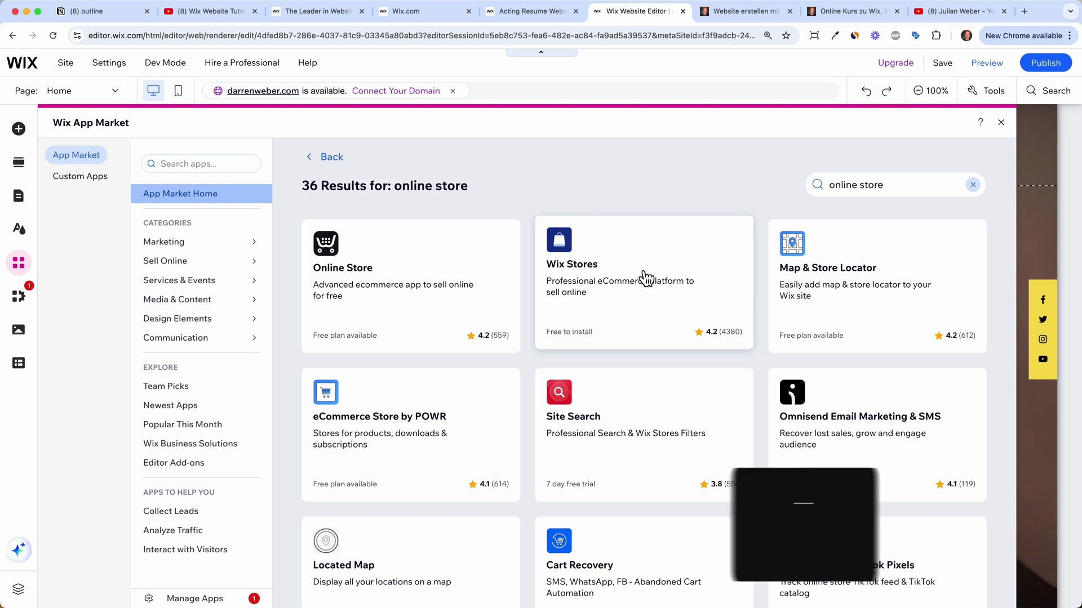
Step: Look up "bookin" in the App Market search and close the App Market
click(211, 163)
text(bookin)
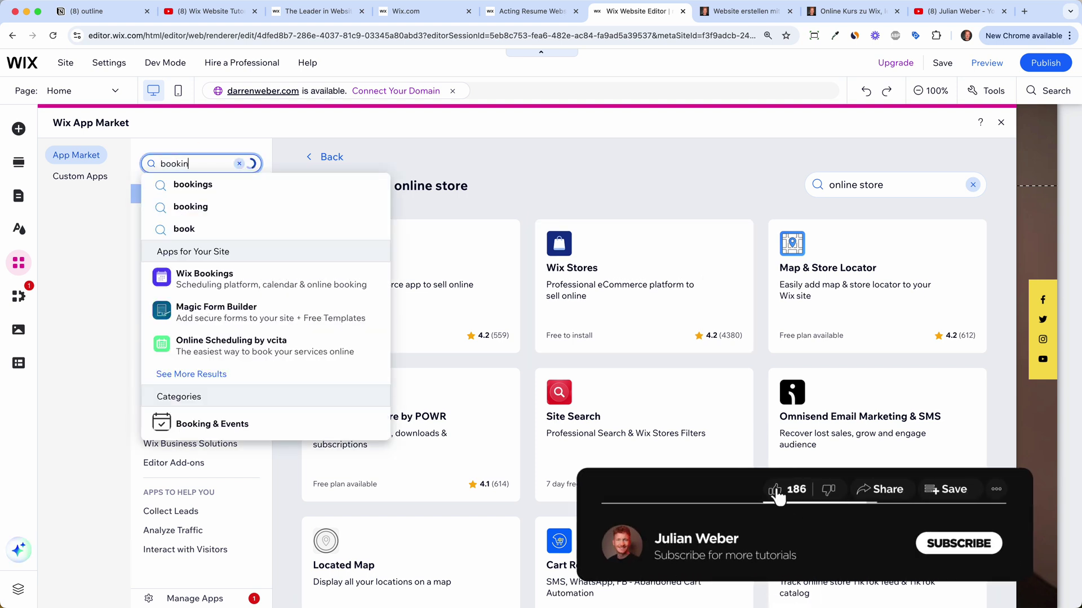
click(211, 191)
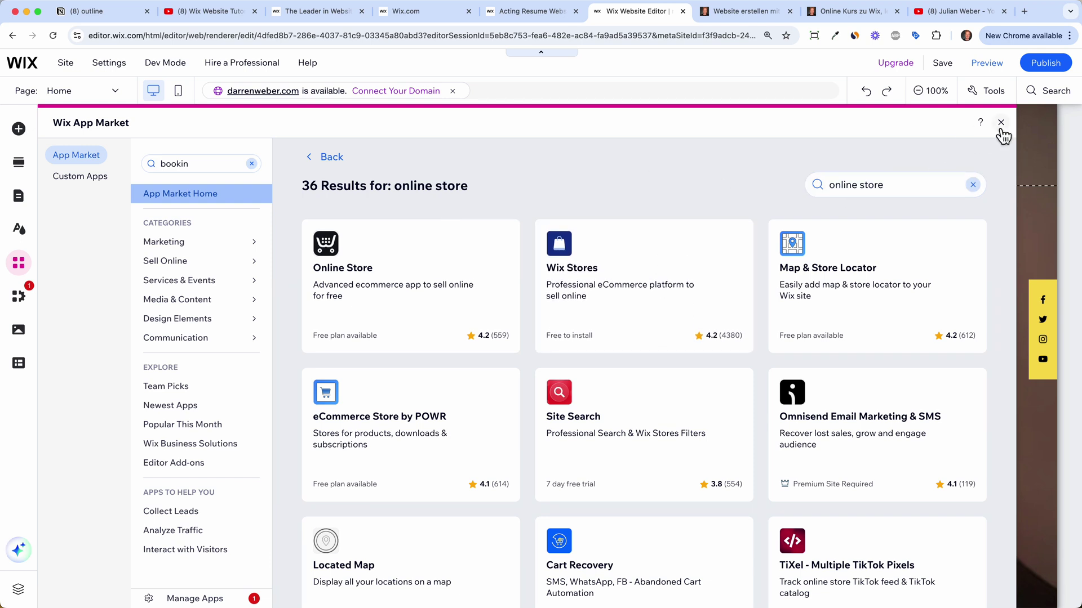
click(936, 112)
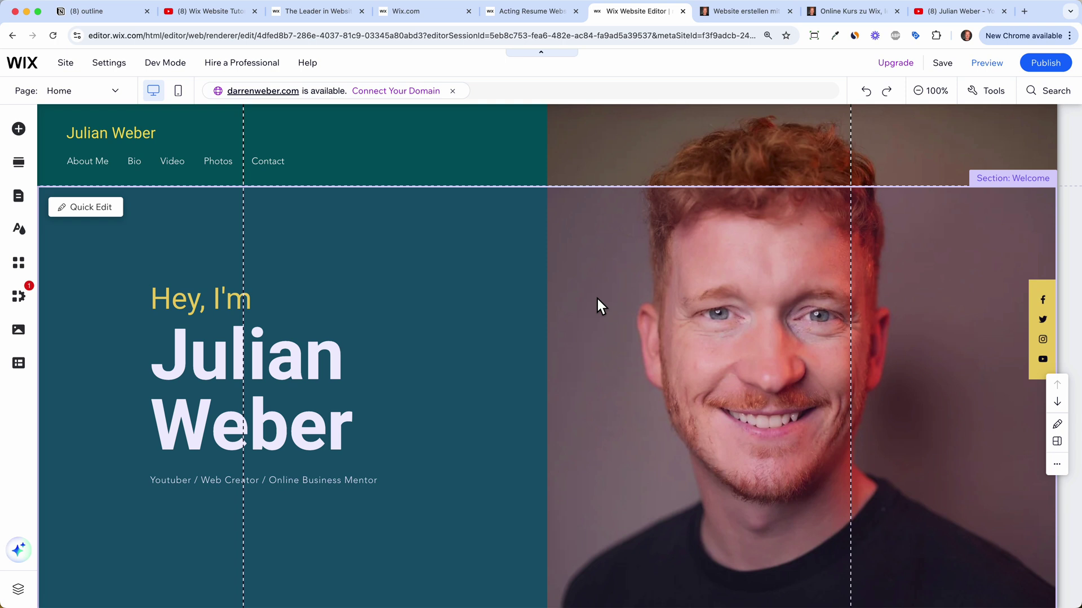
Step: Publish the site and view the live version and its web address
click(1036, 72)
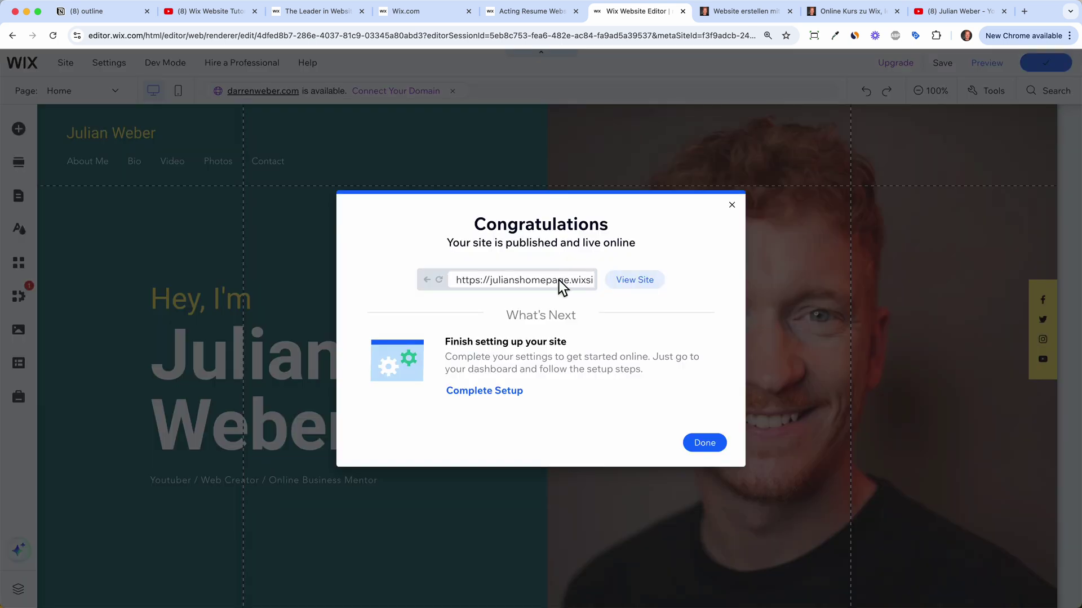
click(634, 282)
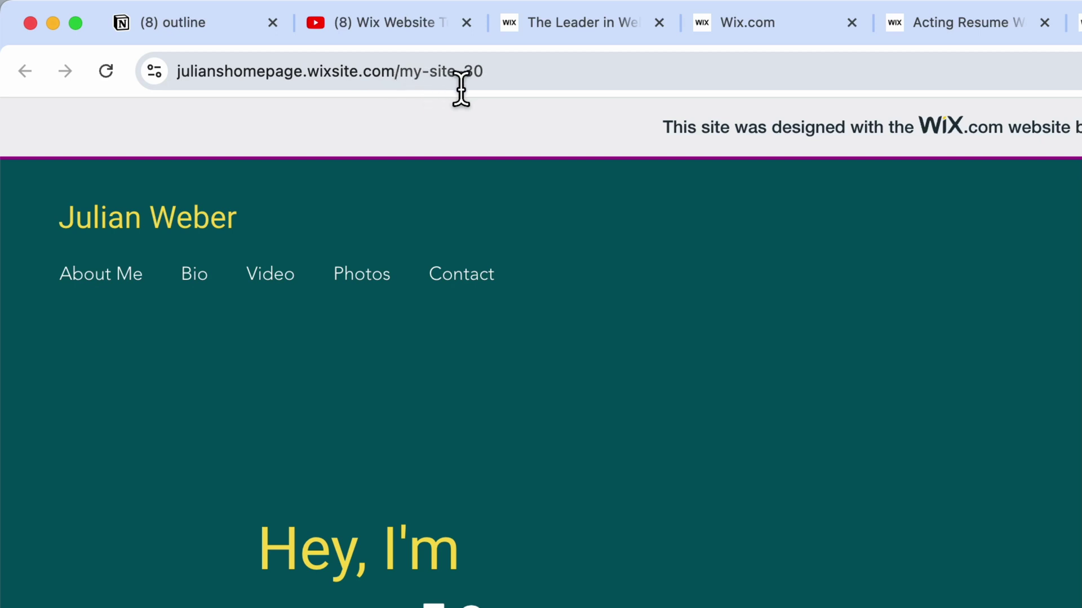
drag(498, 87, 479, 87)
click(603, 295)
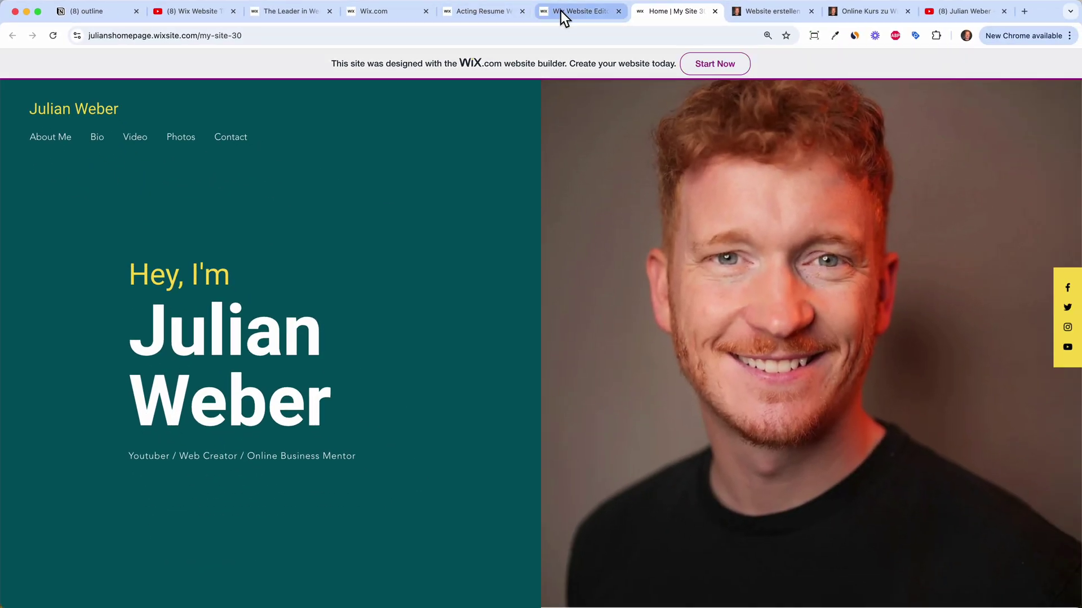
Step: Return to the Wix editor and check the availability of a custom domain made of the owner's full name followed by 123.com
click(560, 11)
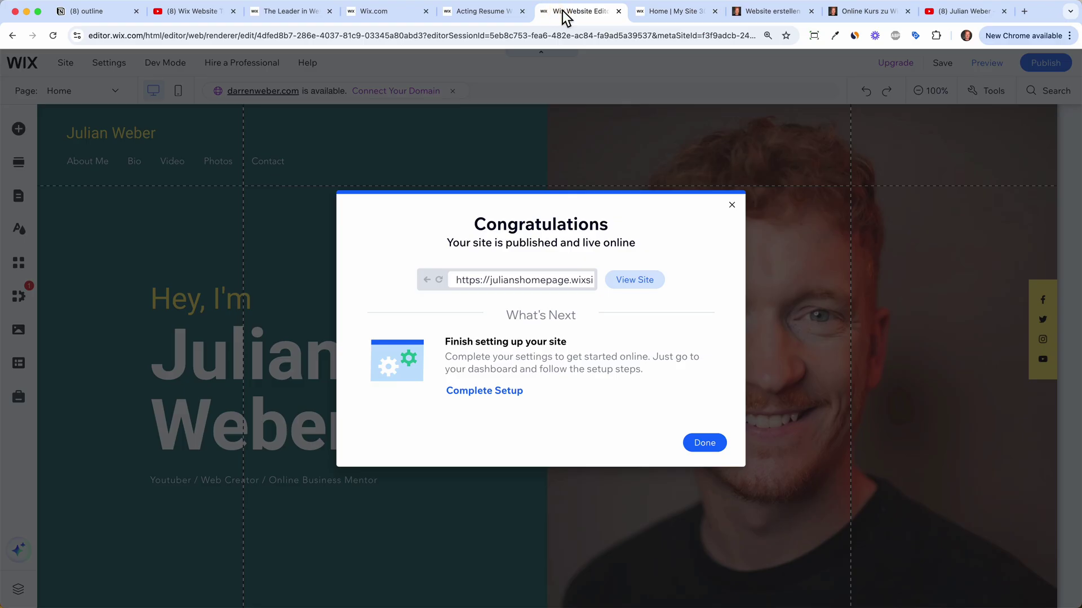
click(730, 206)
click(426, 99)
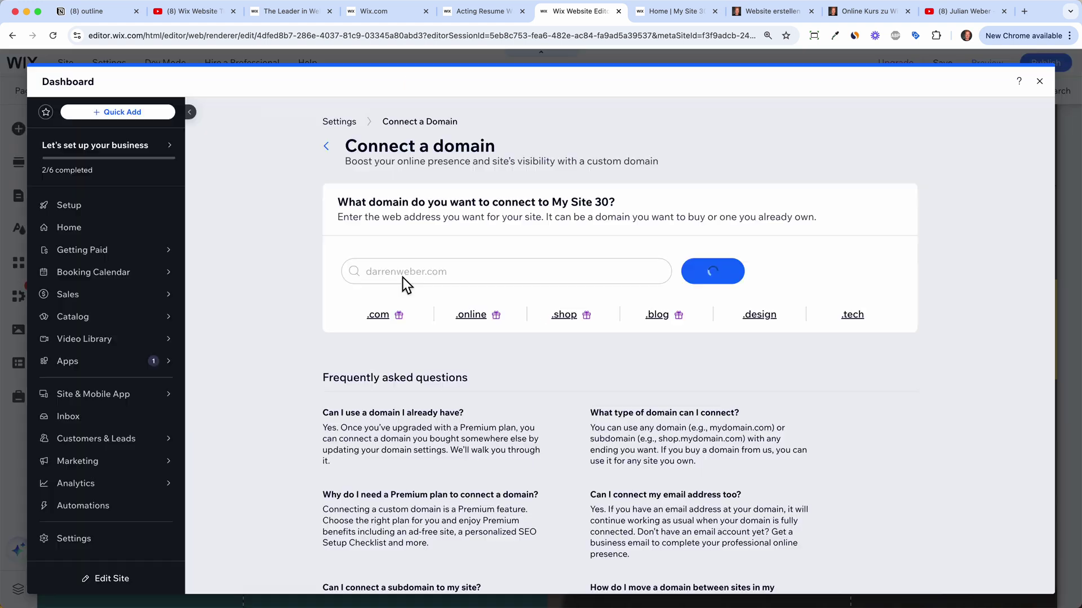
click(413, 275)
double_click(415, 273)
text(juli)
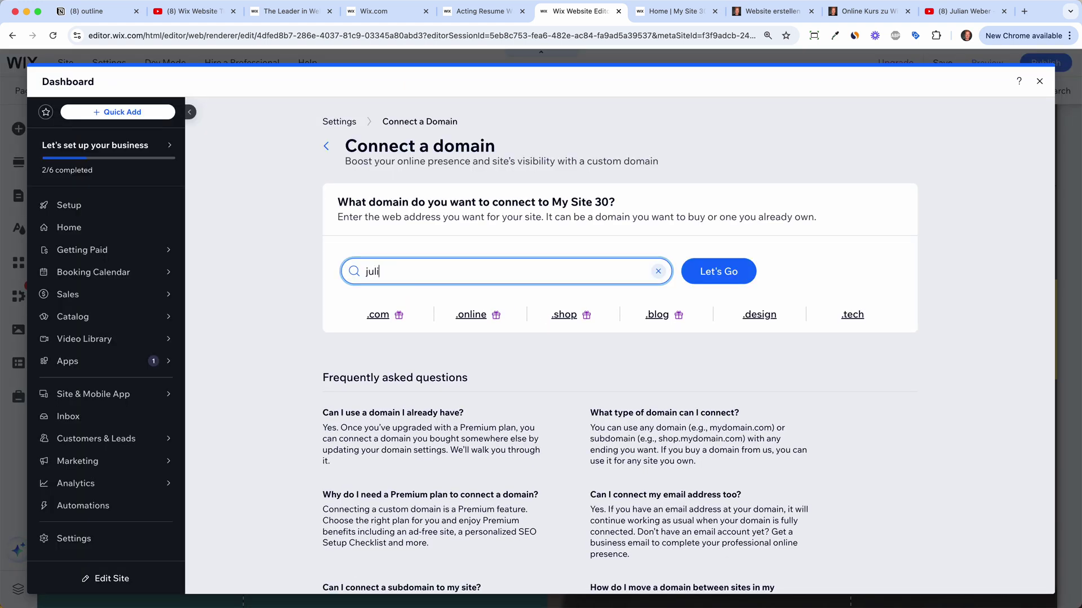
text(anweber123.com)
click(732, 285)
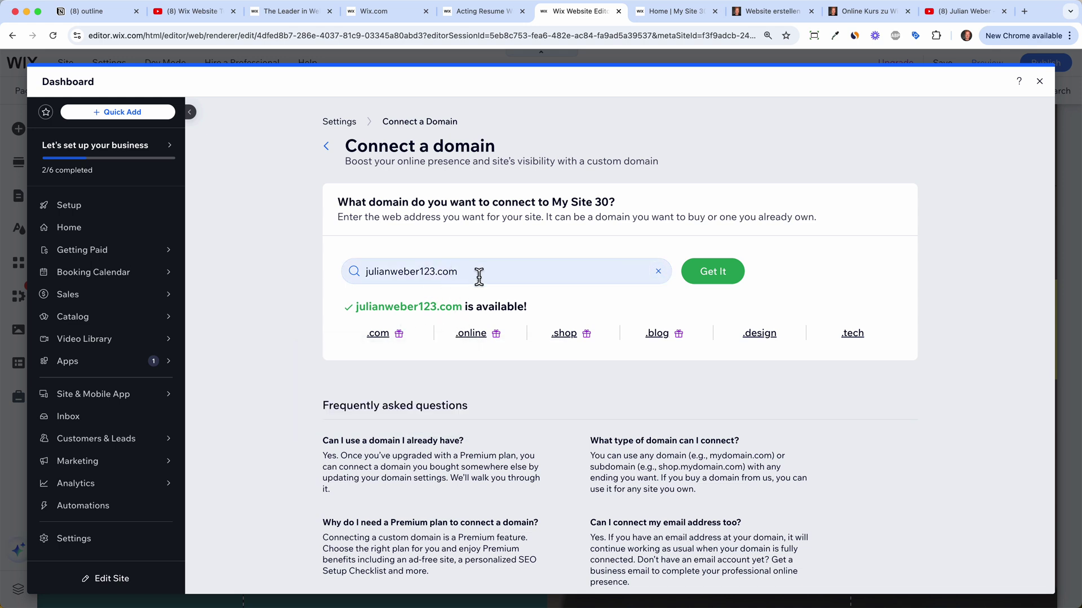
Step: Continue to get the domain with a Premium plan and compare the Business Elite, Business, Core and Light plans
click(729, 274)
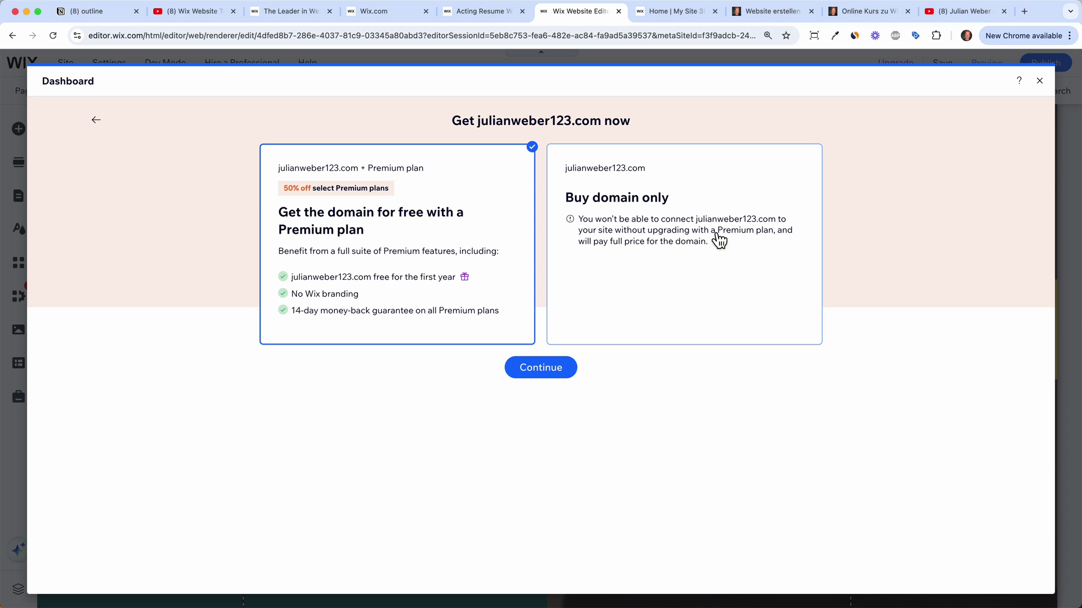
click(533, 375)
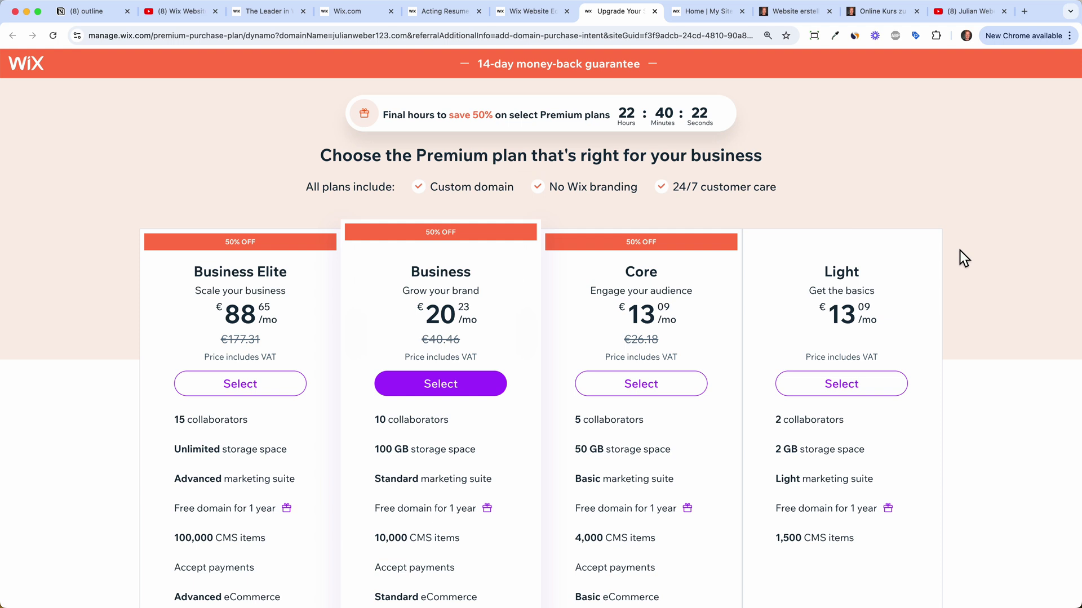
scroll(958, 250, down, 3)
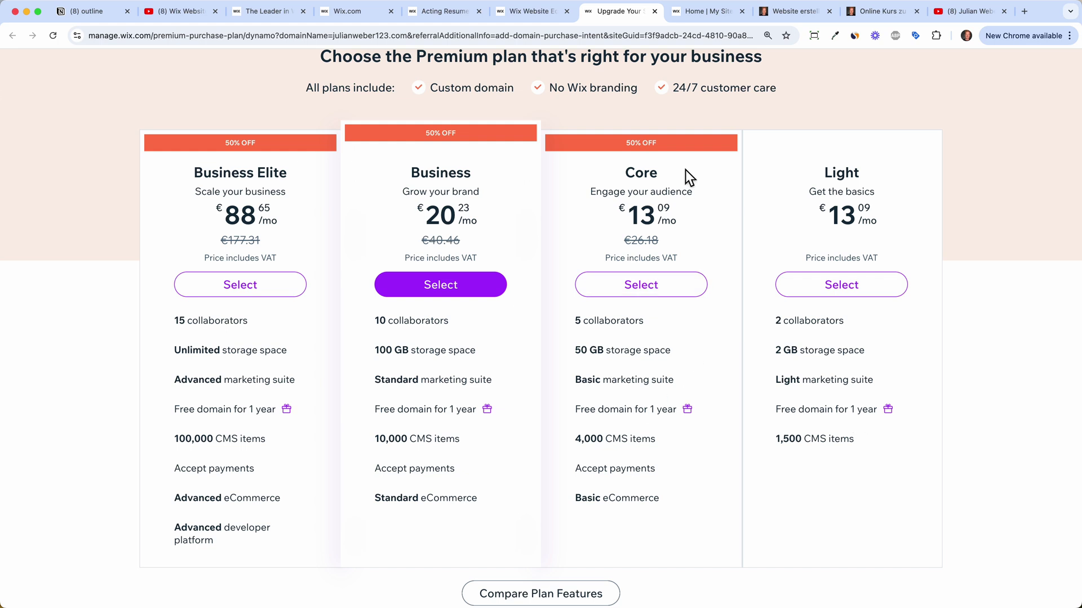
drag(580, 475, 573, 503)
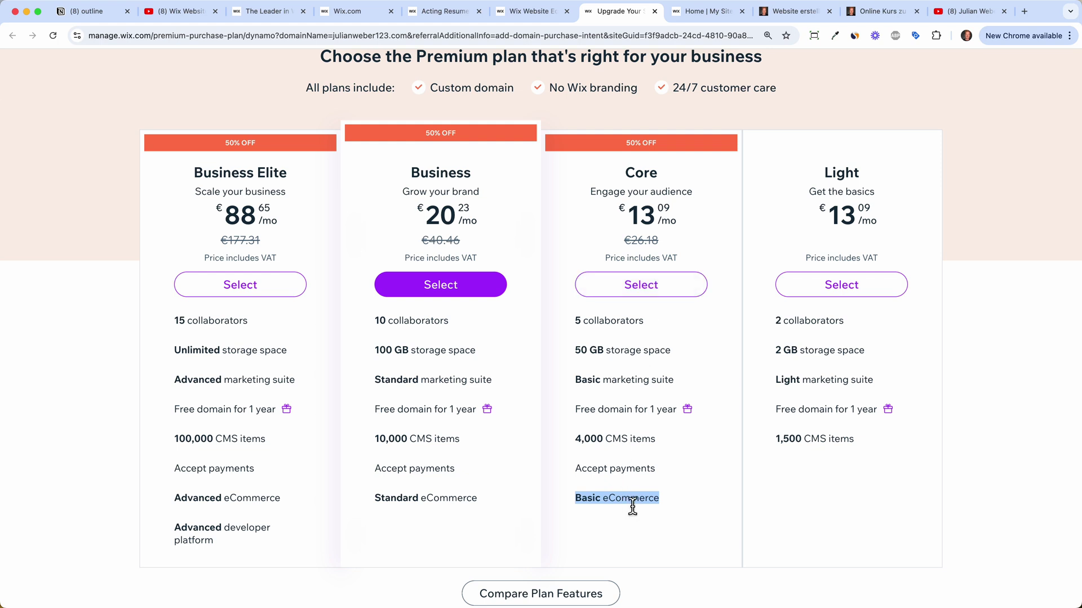
scroll(658, 367, up, 3)
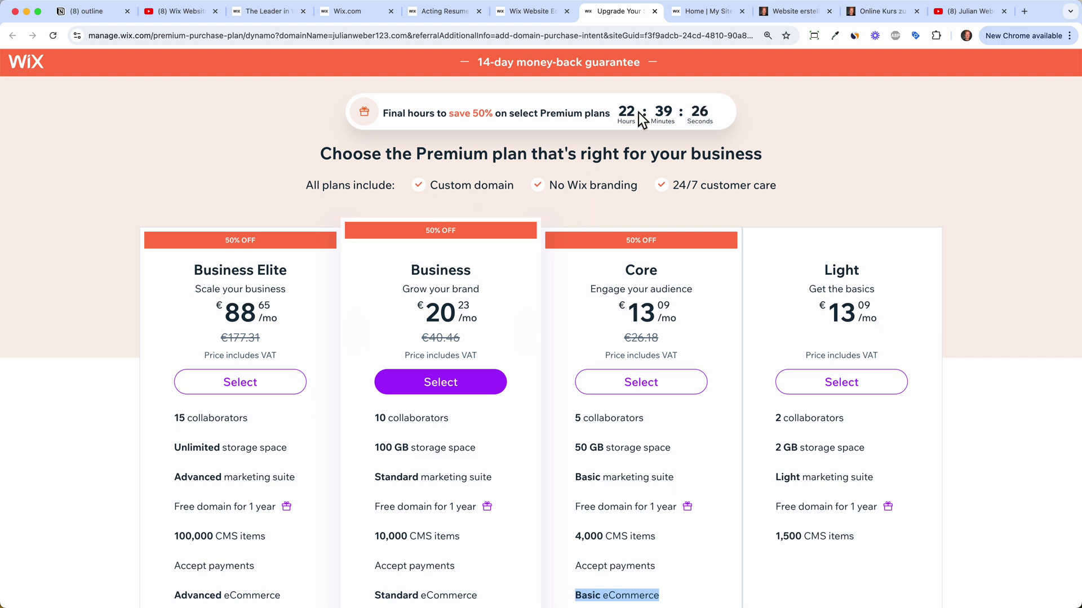
Step: View the published site again, switch to YouTube and like the Wix Website Tutorial video
click(701, 23)
click(722, 17)
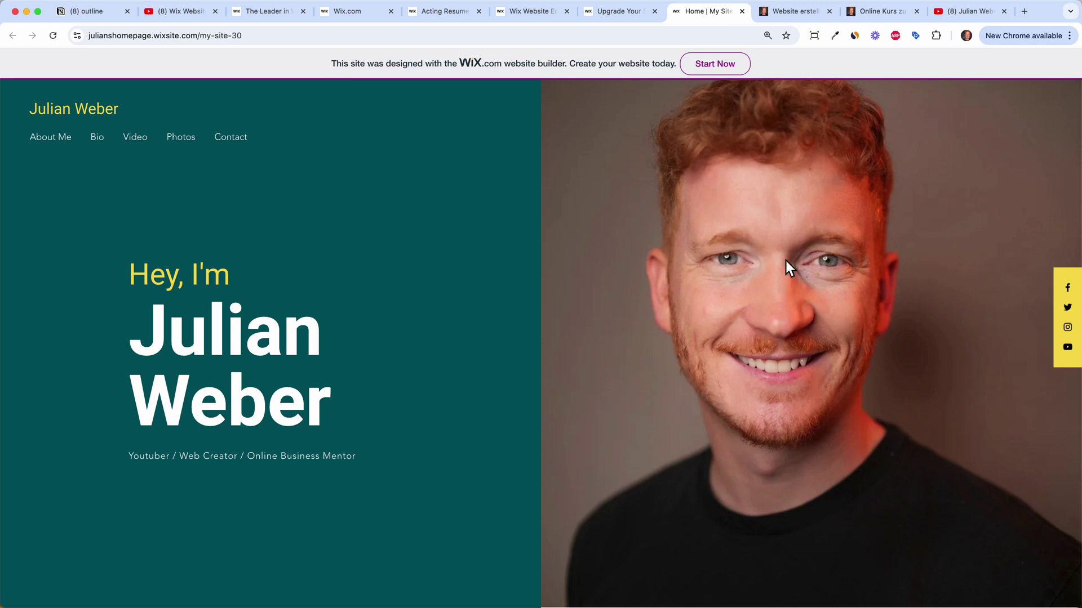
click(191, 15)
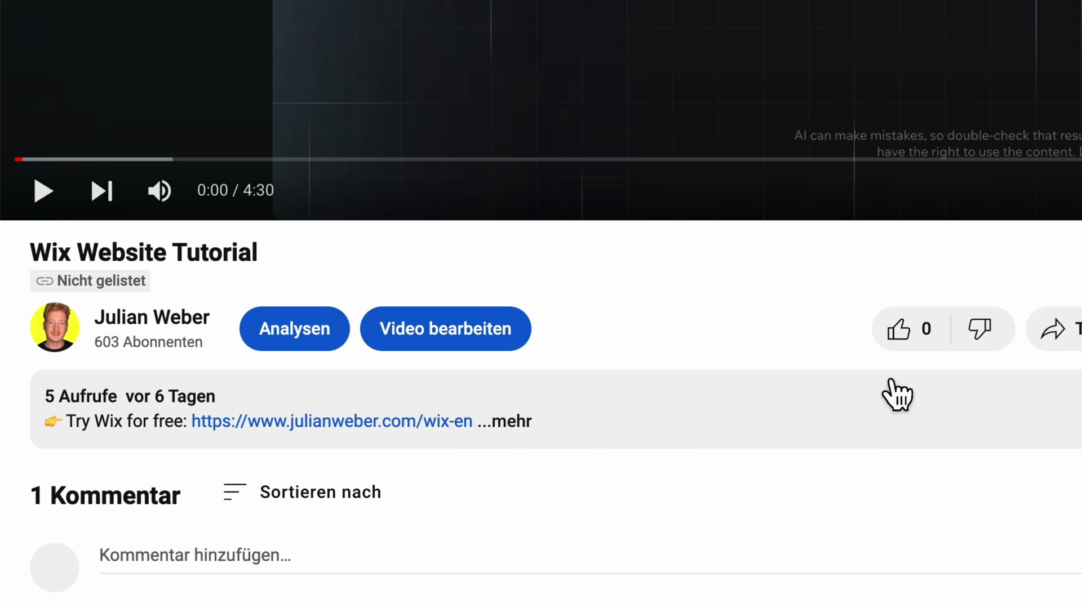
click(914, 348)
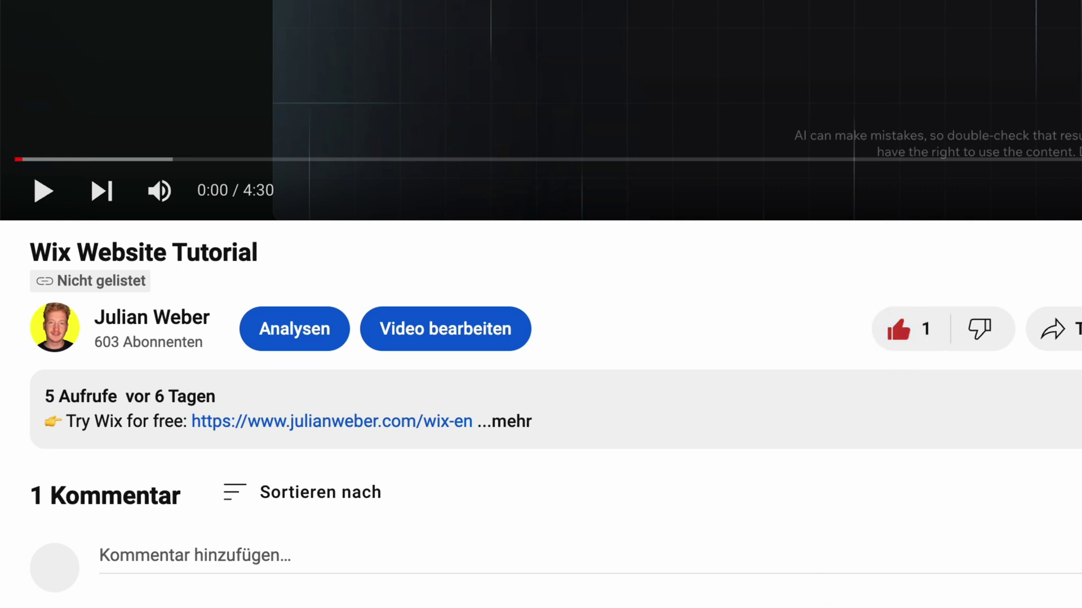